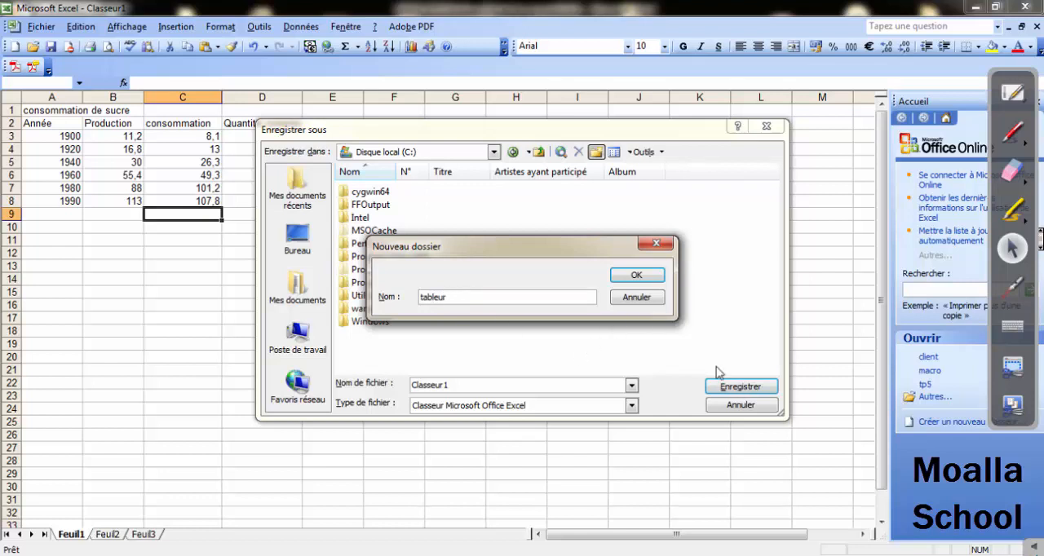
Confirm the new folder "tableur" on local disk C: and save the workbook in it as "application".
{"action": "left_click", "coordinate": [653, 276]}
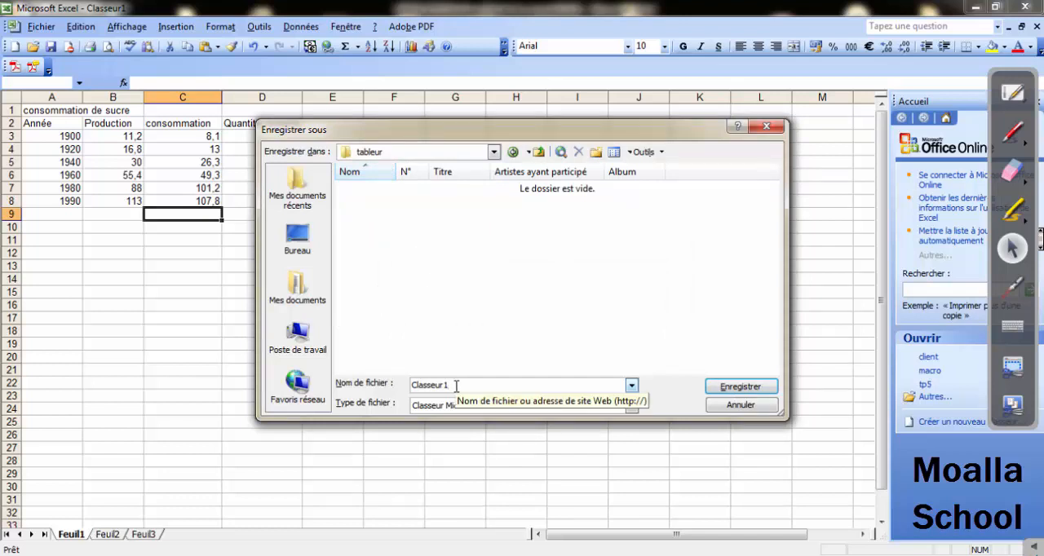
{"action": "key", "text": "BackSpace"}
{"action": "key", "text": "BackSpace"}
{"action": "key", "text": "BackSpace"}
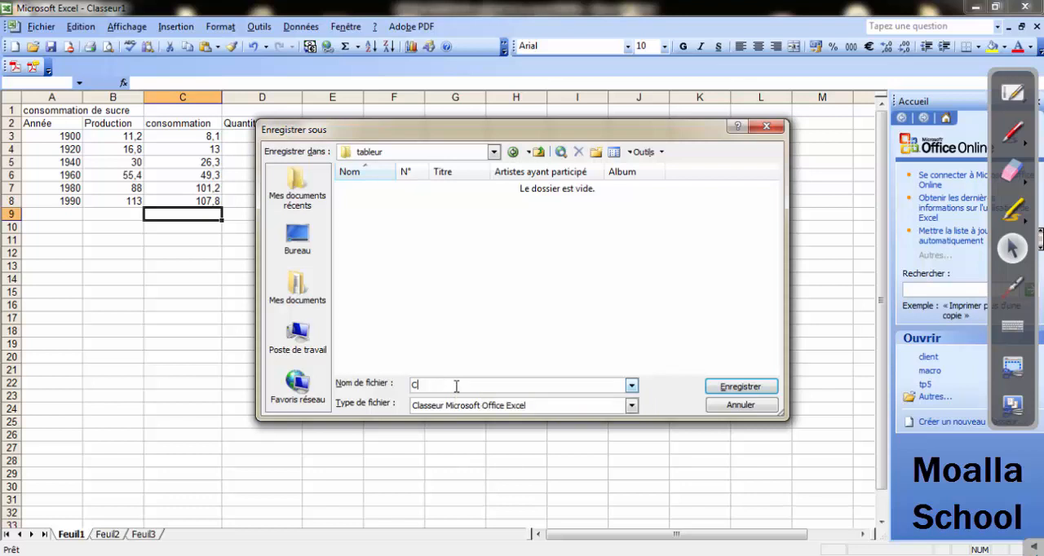
{"action": "key", "text": "BackSpace"}
{"action": "type", "text": "application"}
{"action": "left_click", "coordinate": [738, 387]}
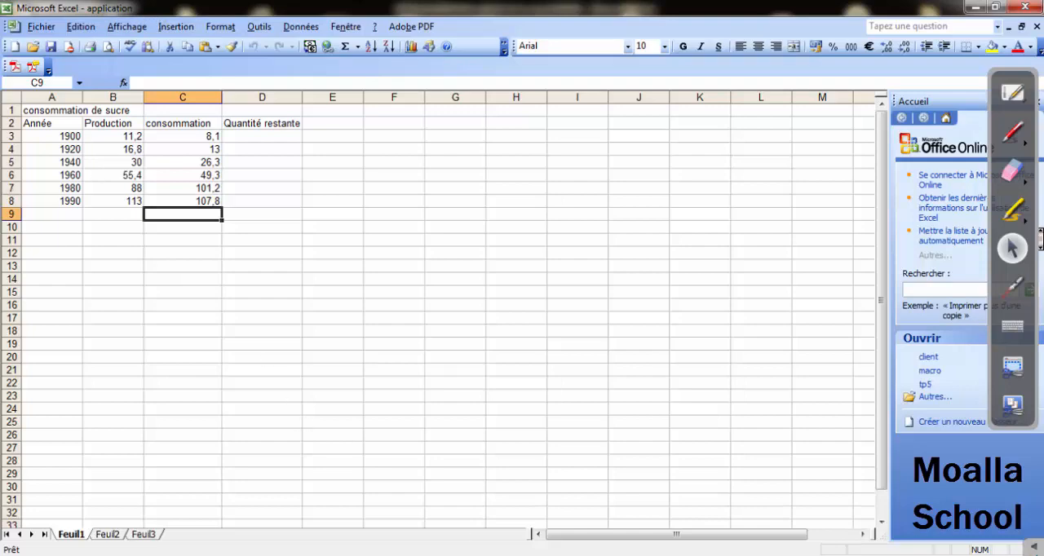
Switch to the Word exercise sheet and examine the table's column labels, year labels and required label formatting.
{"action": "key", "text": "alt+Tab"}
{"action": "scroll", "coordinate": [470, 449], "scroll_direction": "down", "scroll_amount": 1}
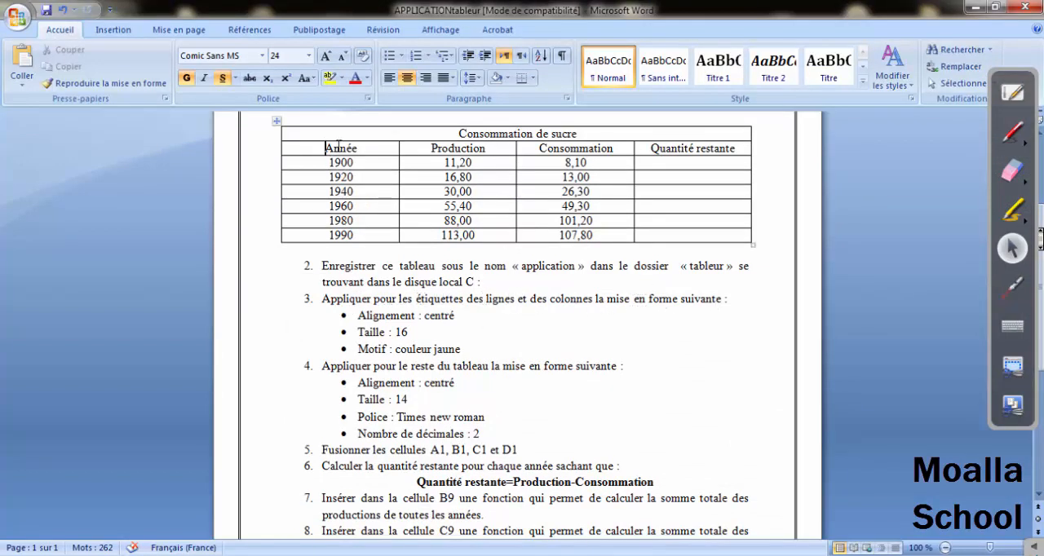
{"action": "left_click_drag", "start_coordinate": [338, 146], "coordinate": [477, 152]}
{"action": "left_click_drag", "start_coordinate": [540, 150], "coordinate": [694, 148]}
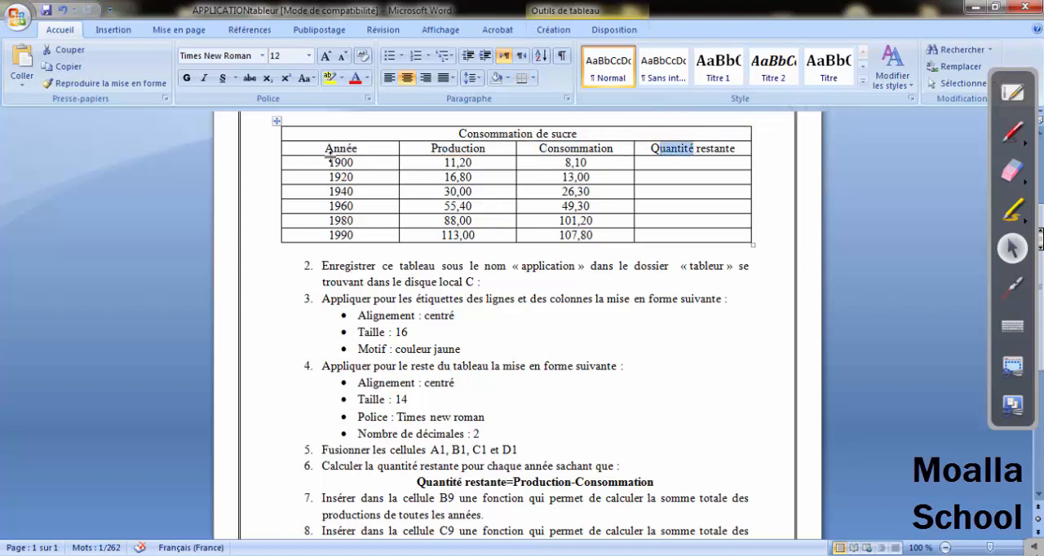
{"action": "left_click_drag", "start_coordinate": [334, 162], "coordinate": [345, 235]}
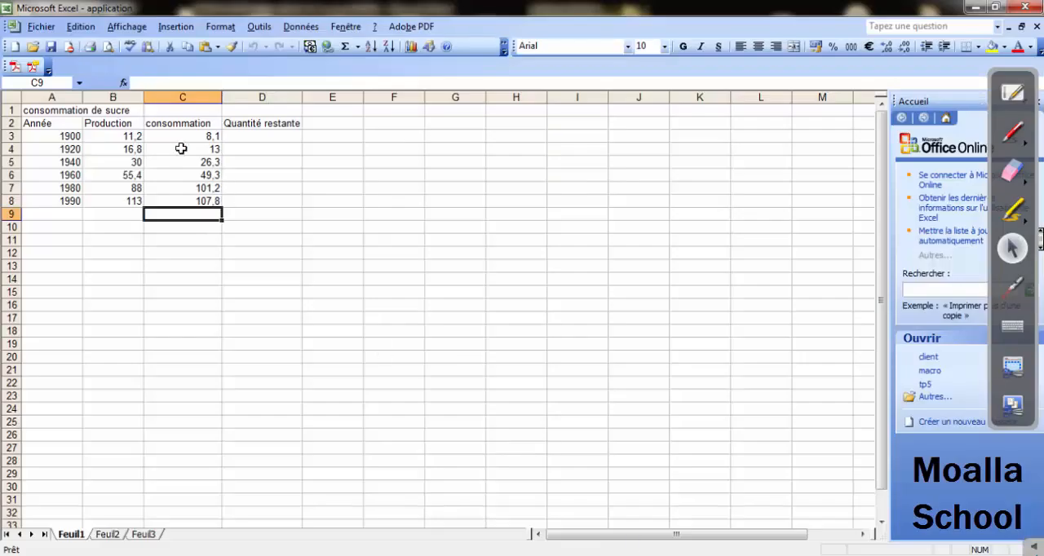
Set the horizontal alignment of the column labels in A2:D2 to Centré.
{"action": "left_click_drag", "start_coordinate": [37, 124], "coordinate": [259, 122]}
{"action": "left_click", "coordinate": [220, 26]}
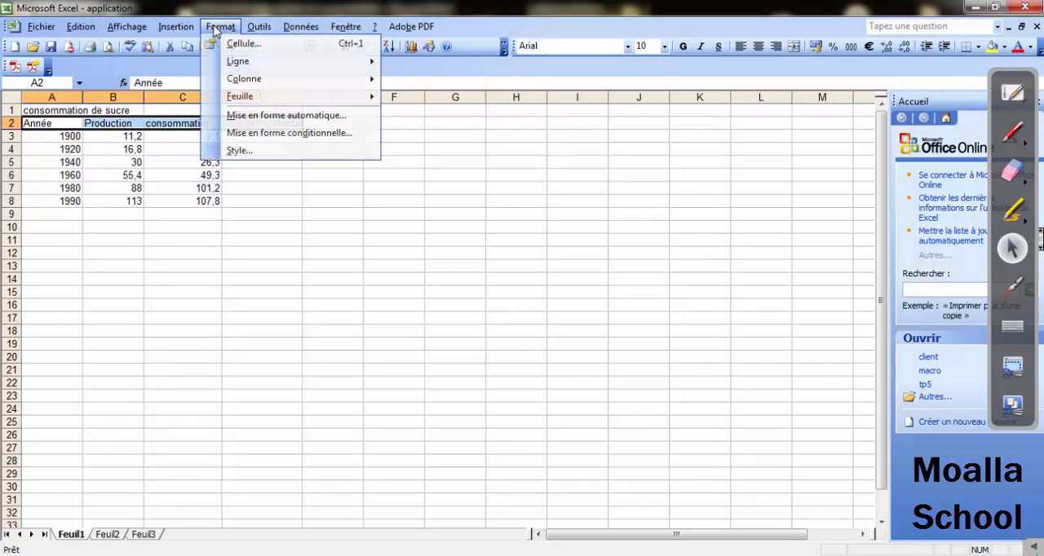
{"action": "left_click", "coordinate": [238, 43]}
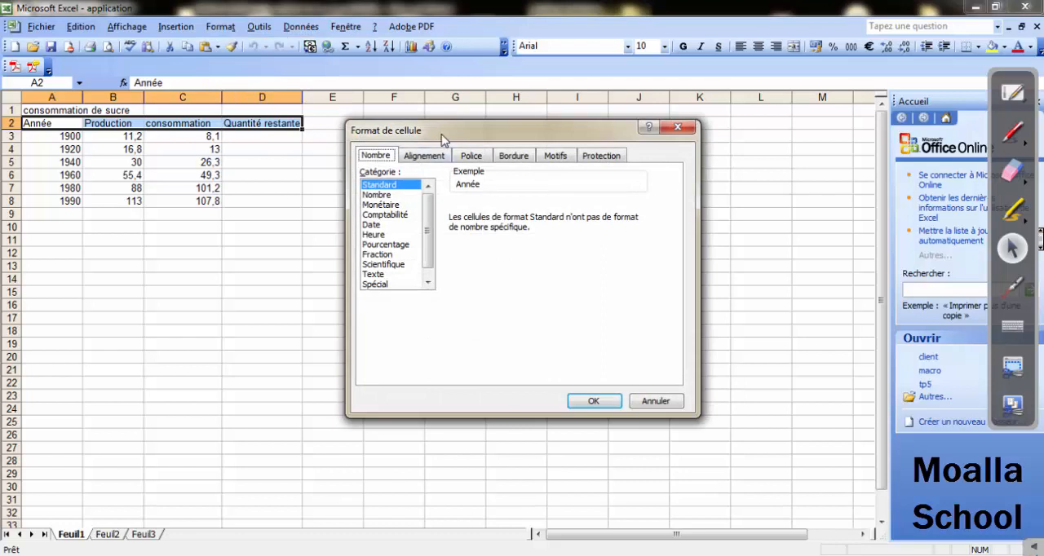
{"action": "left_click_drag", "start_coordinate": [443, 137], "coordinate": [456, 139]}
{"action": "left_click", "coordinate": [438, 158]}
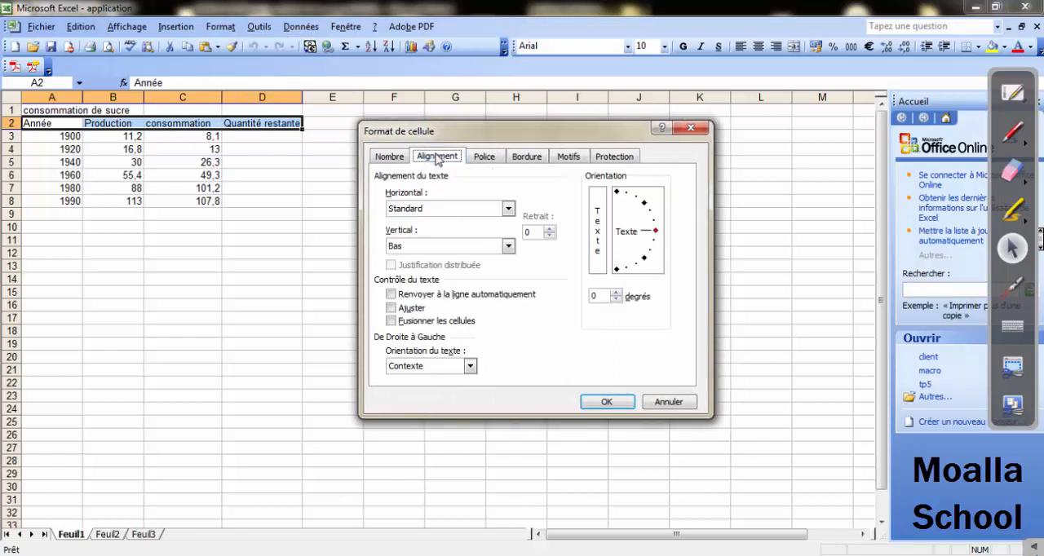
{"action": "left_click", "coordinate": [507, 208]}
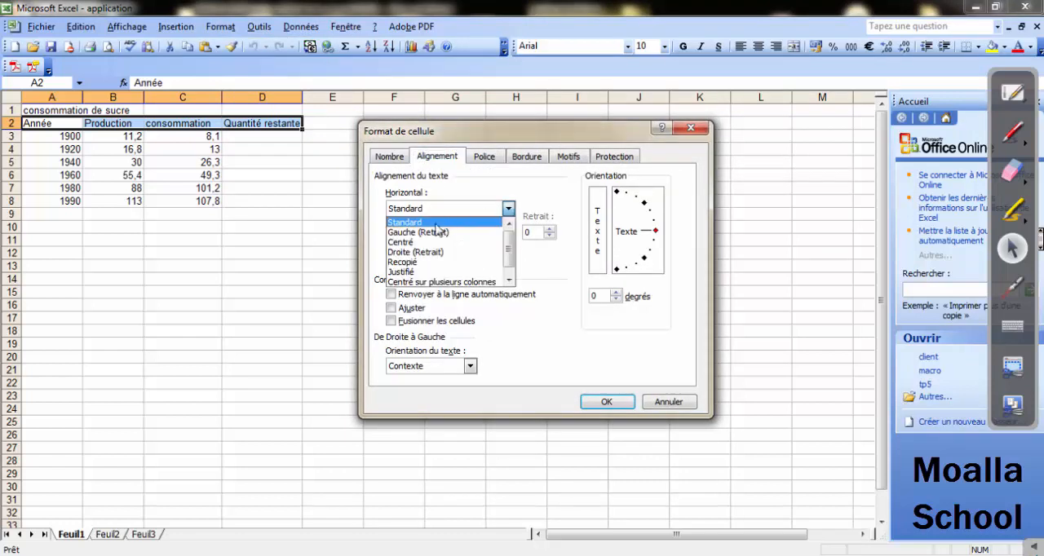
{"action": "left_click", "coordinate": [414, 243]}
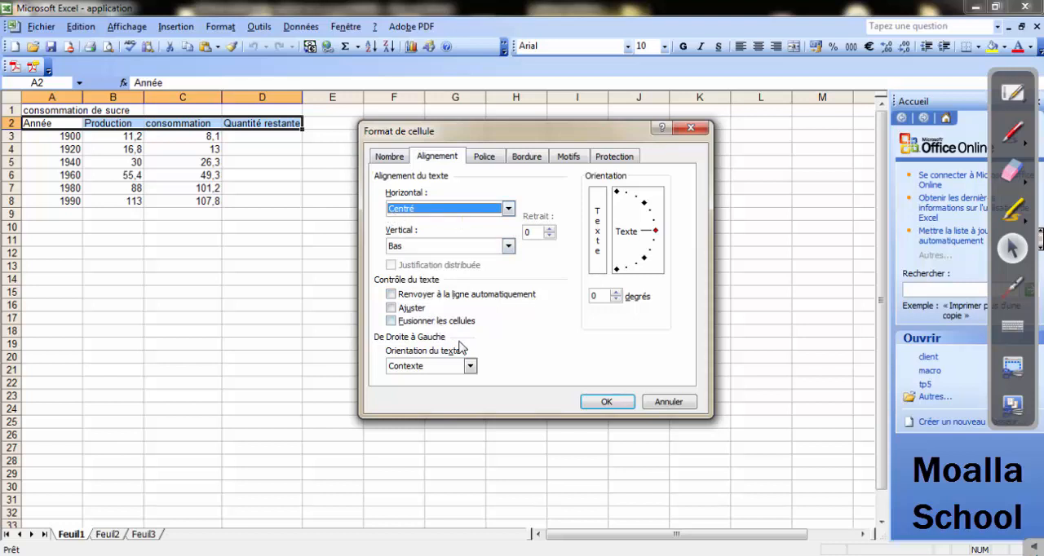
{"action": "left_click", "coordinate": [603, 401]}
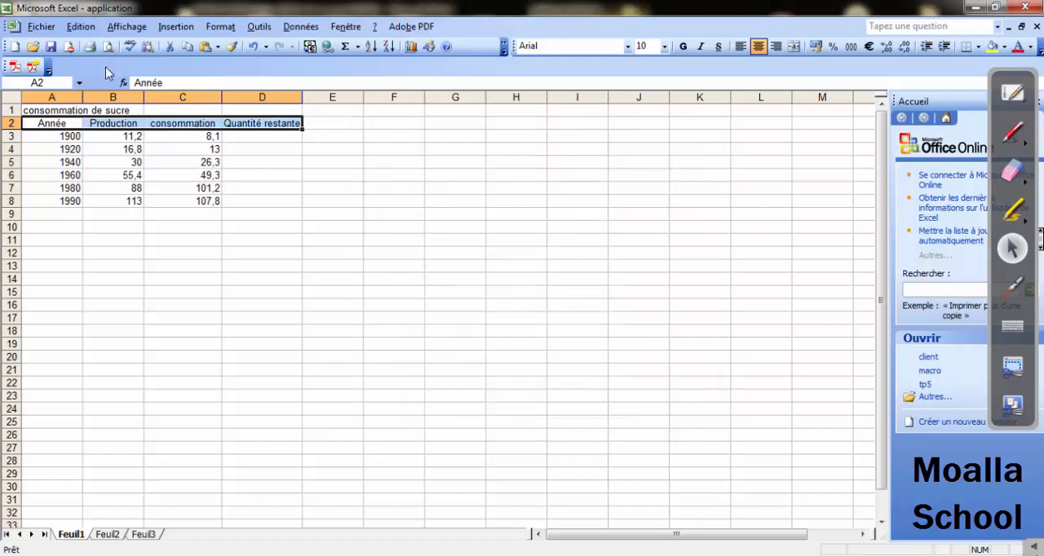
Set the font size of the column labels in A2:D2 to 16, checking the Word exercise sheet for the required size.
{"action": "left_click", "coordinate": [220, 26]}
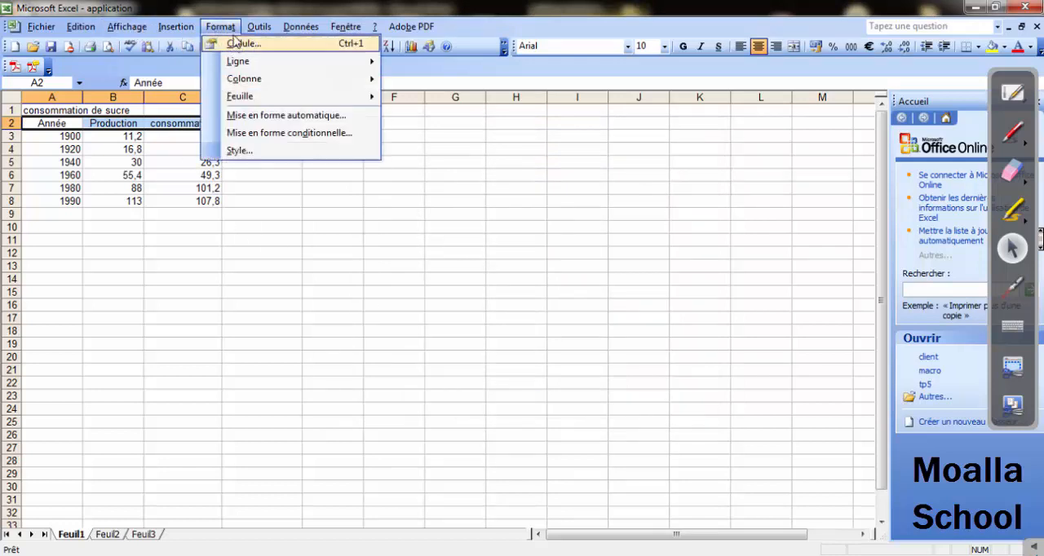
{"action": "left_click", "coordinate": [248, 49]}
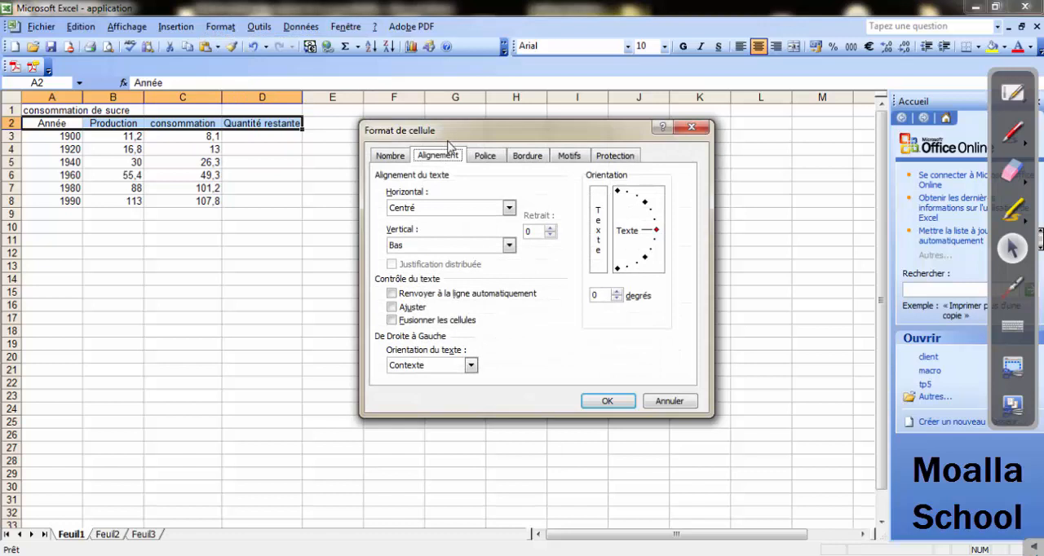
{"action": "left_click_drag", "start_coordinate": [447, 145], "coordinate": [437, 169]}
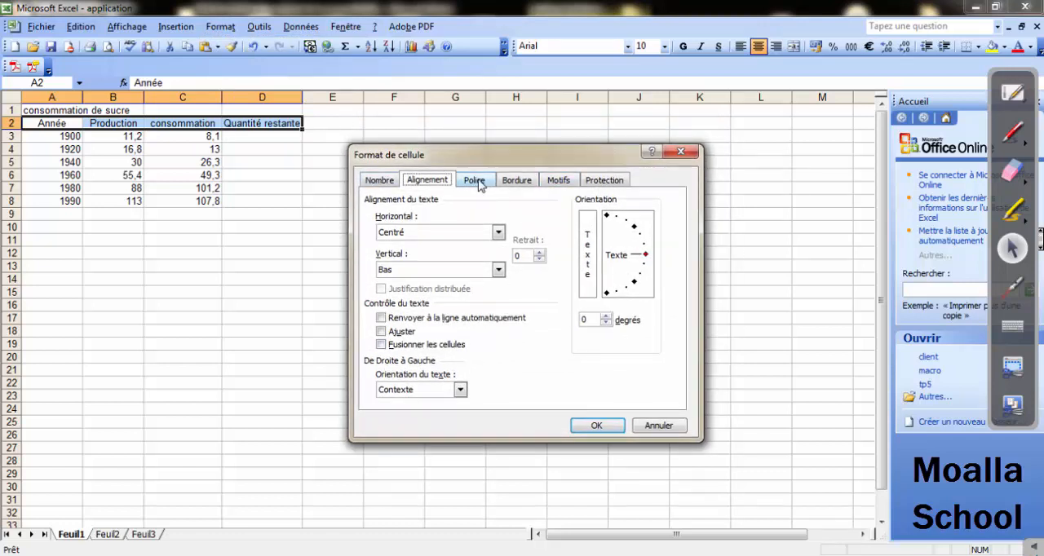
{"action": "key", "text": "alt+Tab"}
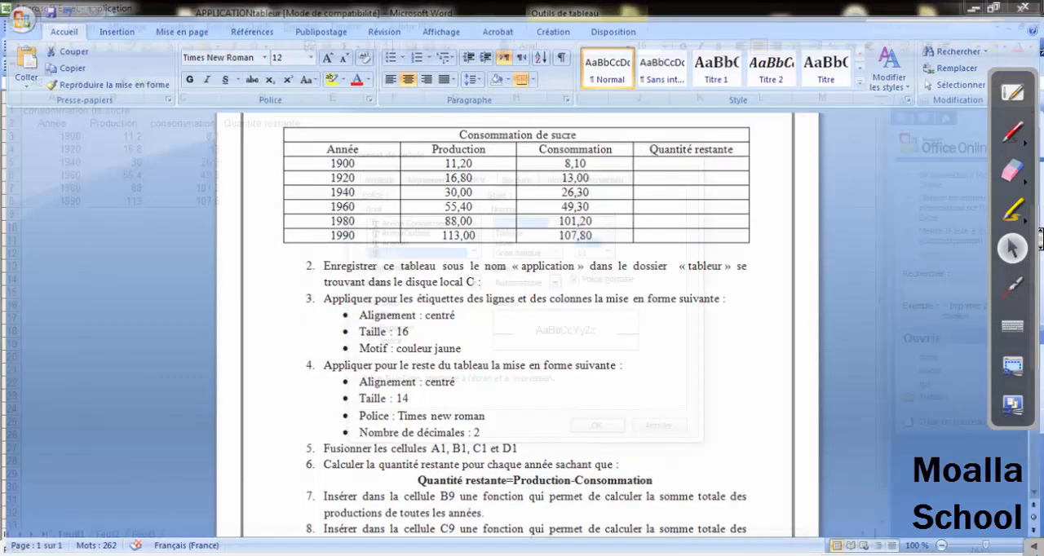
{"action": "key", "text": "alt+Tab"}
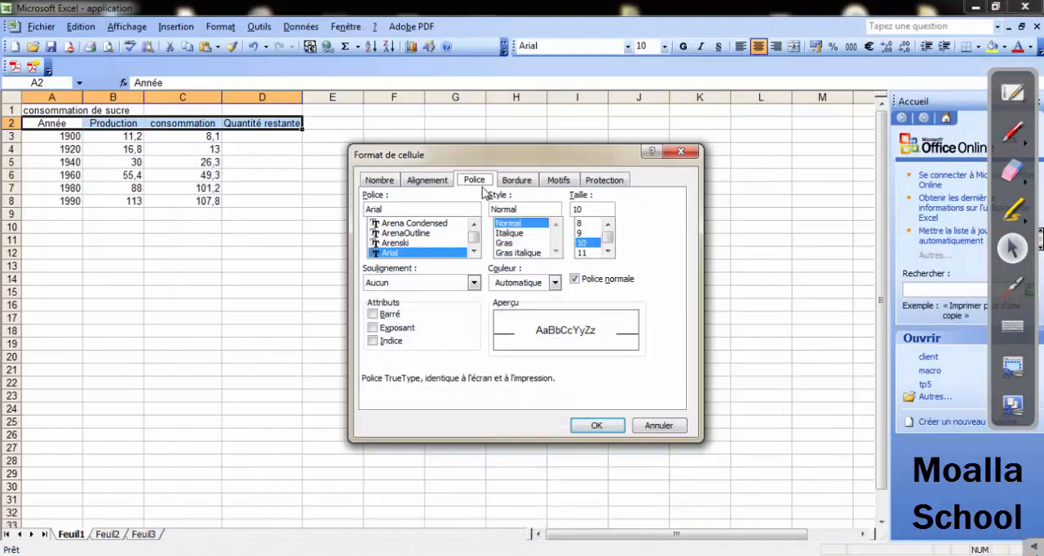
{"action": "left_click", "coordinate": [607, 252]}
{"action": "left_click", "coordinate": [607, 252]}
{"action": "left_click", "coordinate": [607, 252]}
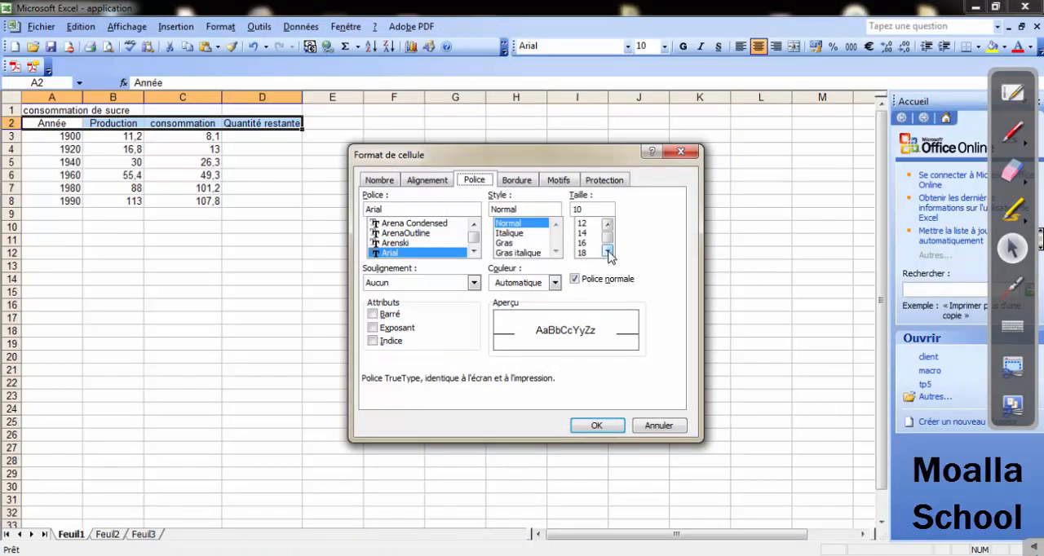
{"action": "left_click", "coordinate": [607, 252]}
{"action": "left_click", "coordinate": [584, 243]}
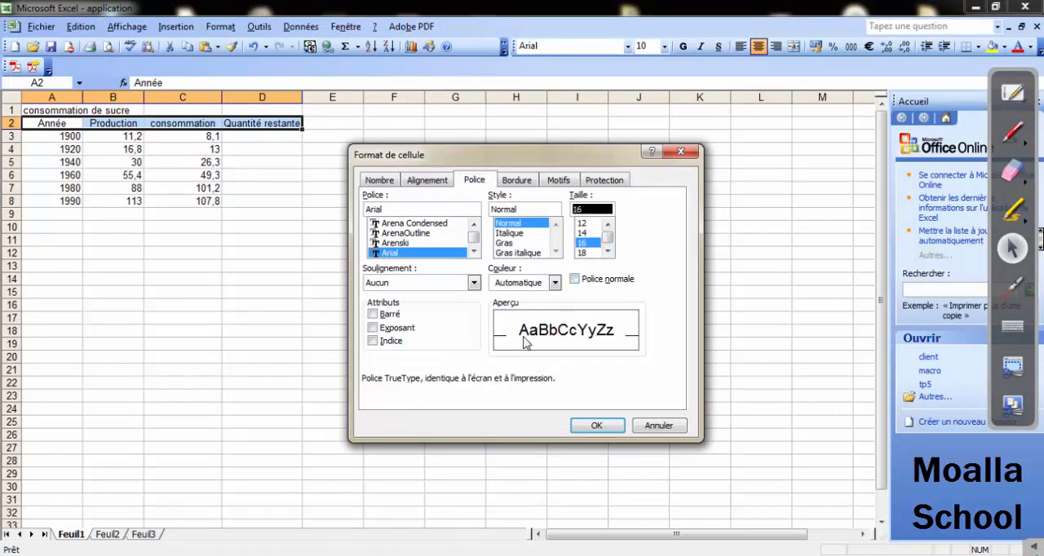
{"action": "left_click", "coordinate": [595, 427]}
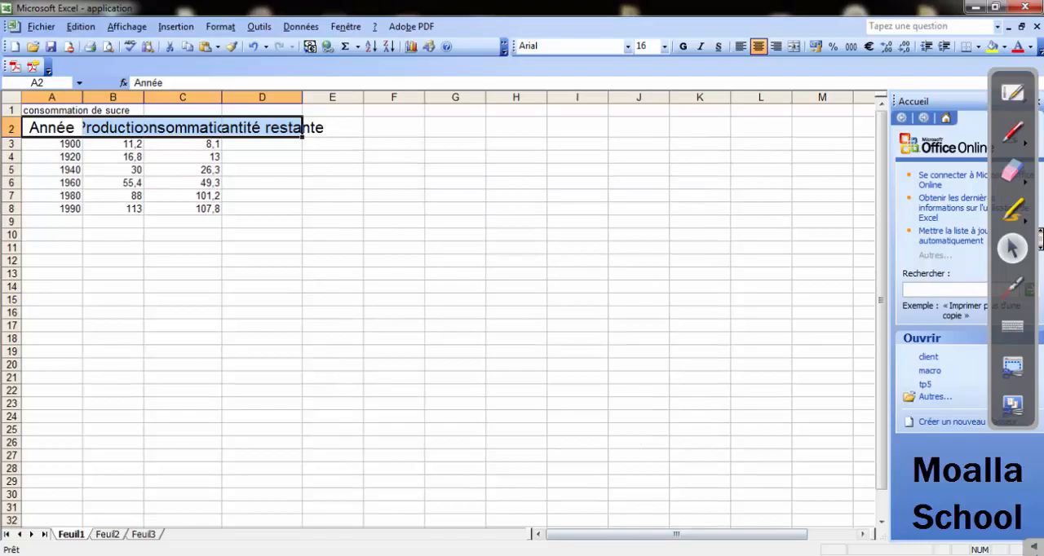
Check the Word exercise sheet again and set the font colour of the column labels in A2:D2 to golden yellow.
{"action": "key", "text": "alt+Tab"}
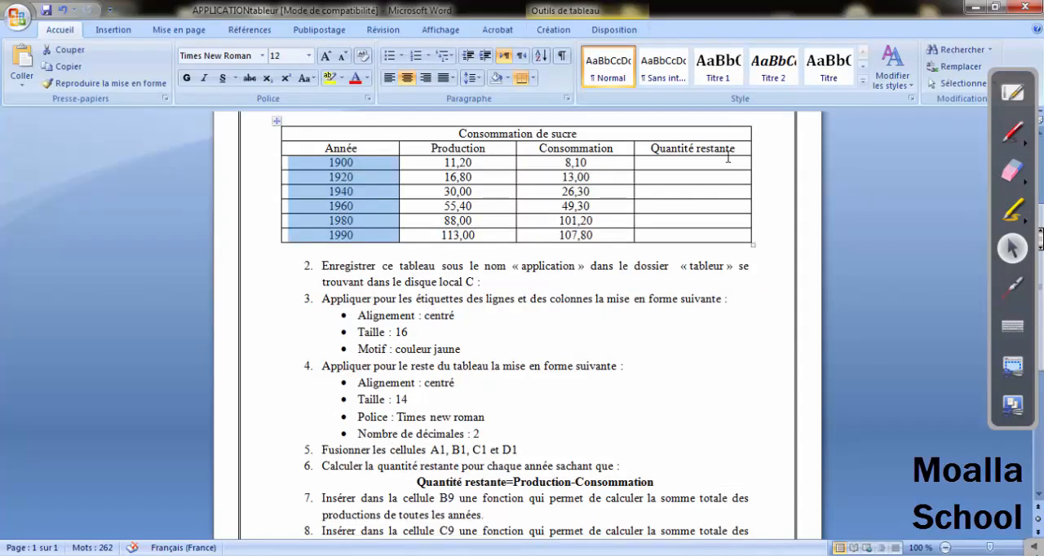
{"action": "left_click", "coordinate": [972, 8]}
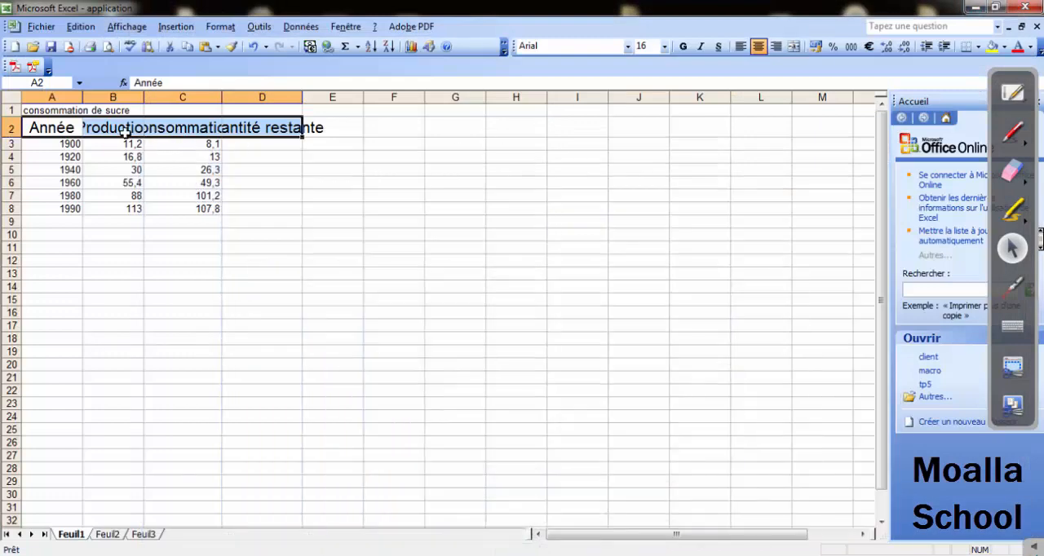
{"action": "left_click", "coordinate": [220, 26]}
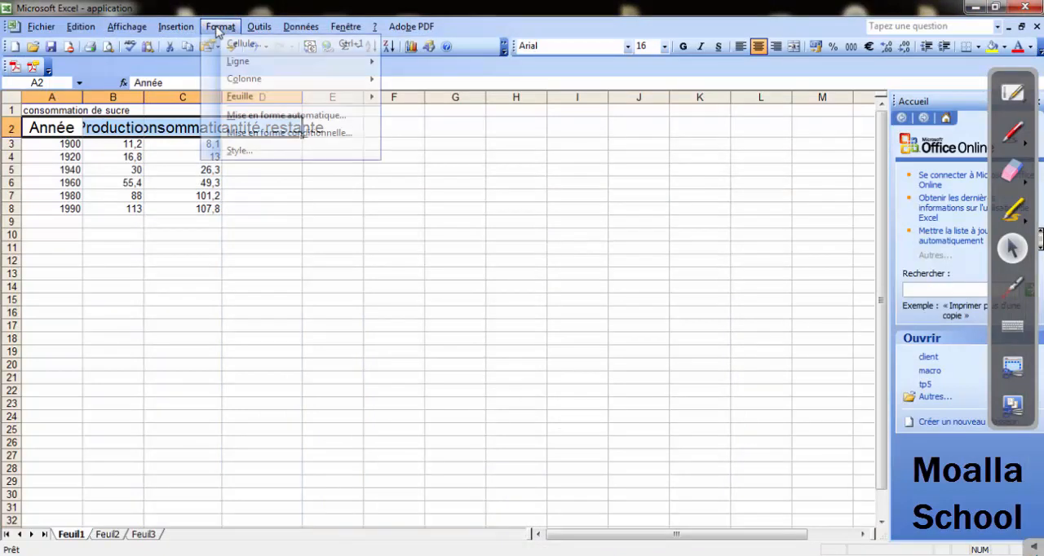
{"action": "left_click", "coordinate": [233, 40]}
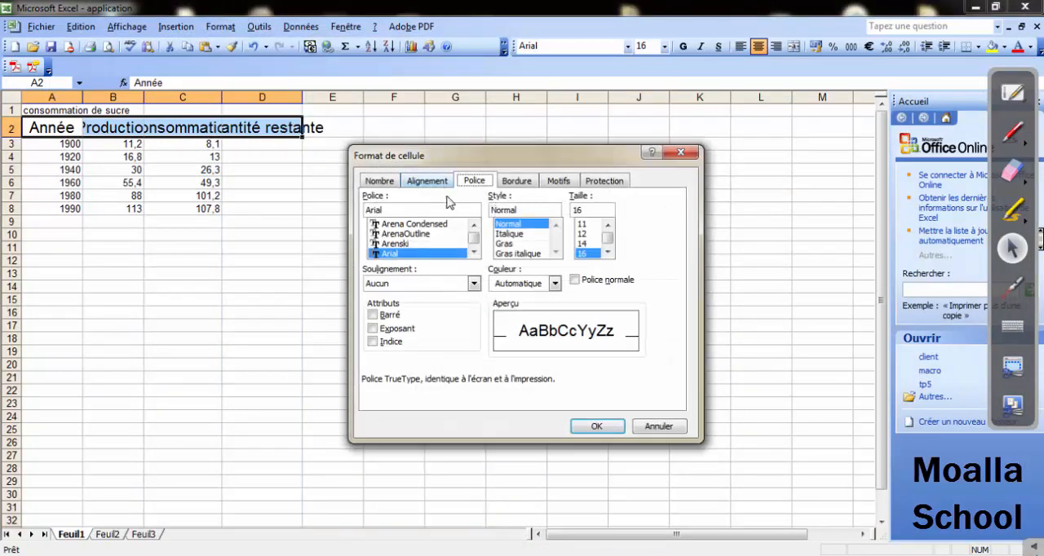
{"action": "left_click", "coordinate": [554, 284]}
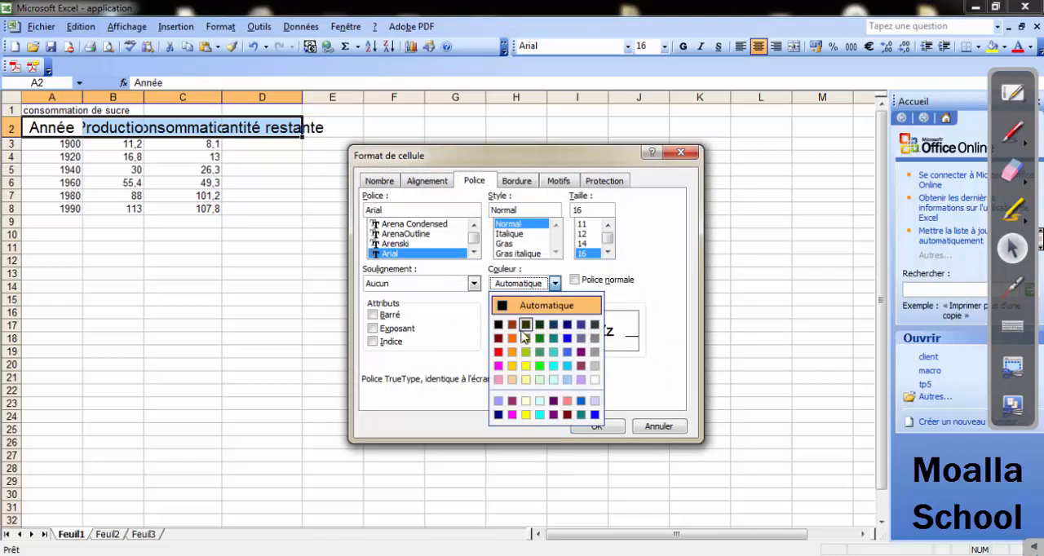
{"action": "left_click", "coordinate": [512, 365]}
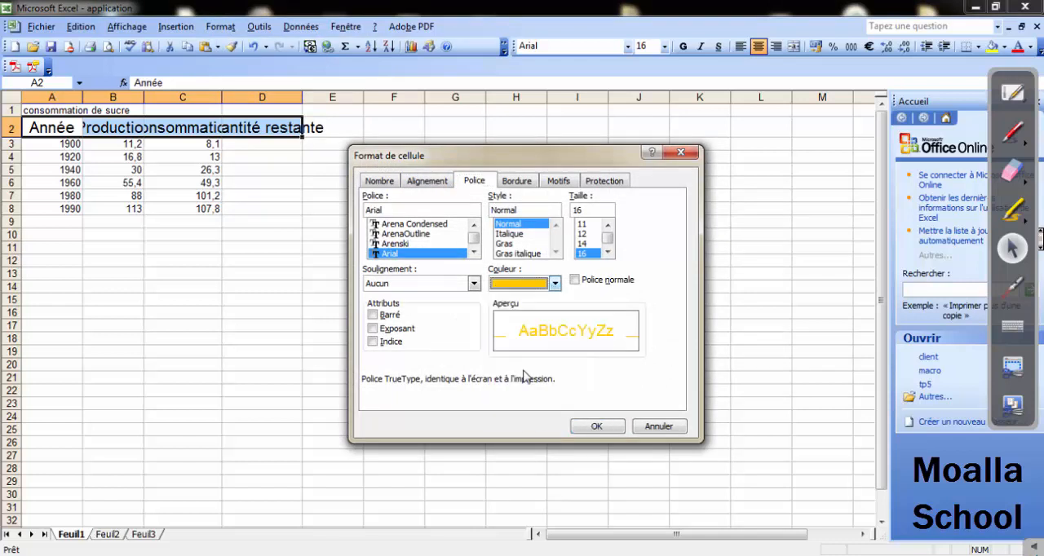
{"action": "left_click", "coordinate": [596, 427]}
{"action": "left_click", "coordinate": [476, 375]}
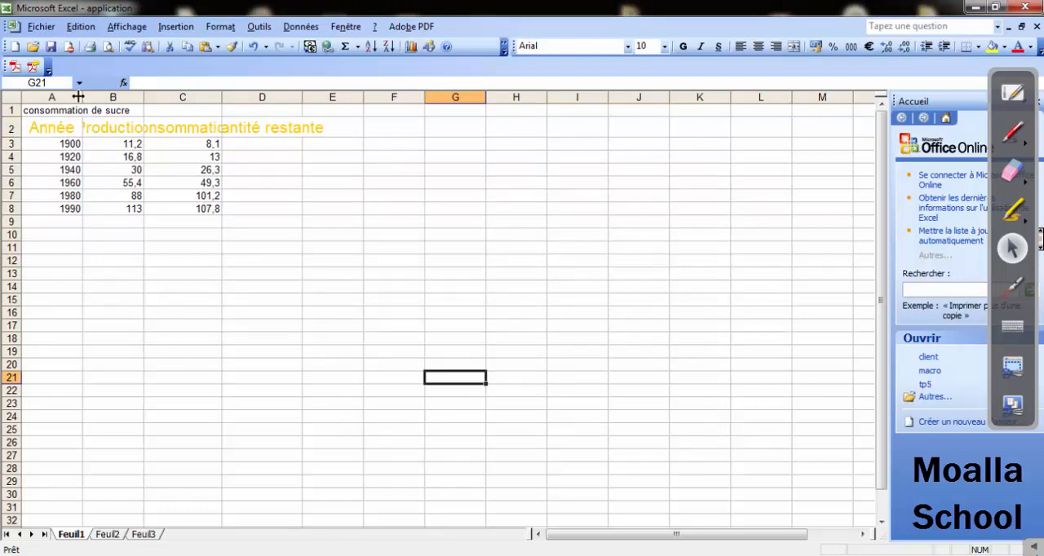
Widen columns A to D so that the enlarged labels in row 2 fit their cells.
{"action": "left_click_drag", "start_coordinate": [82, 97], "coordinate": [207, 97]}
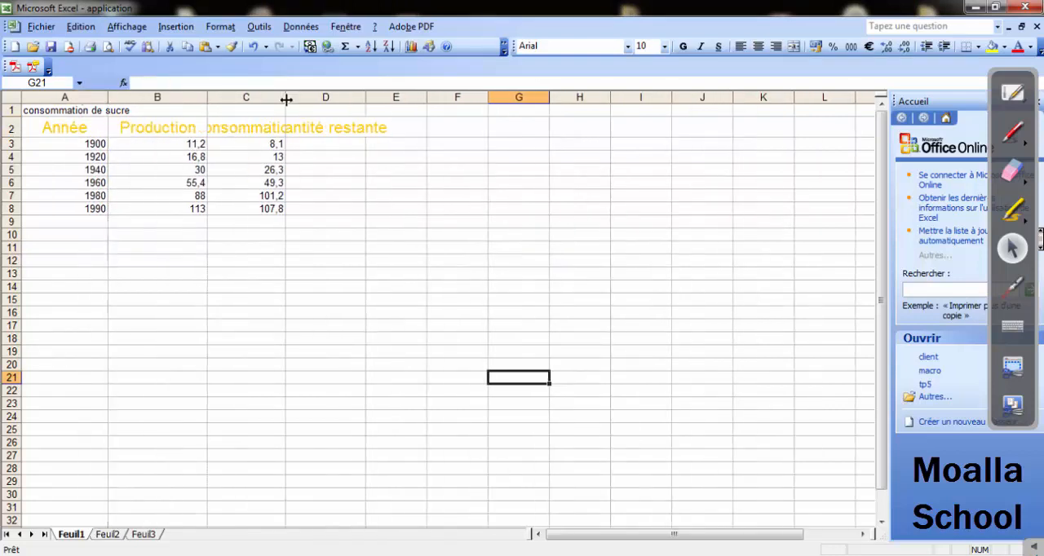
{"action": "left_click_drag", "start_coordinate": [285, 97], "coordinate": [317, 97]}
{"action": "left_click_drag", "start_coordinate": [395, 98], "coordinate": [439, 97]}
{"action": "left_click_drag", "start_coordinate": [310, 97], "coordinate": [323, 97]}
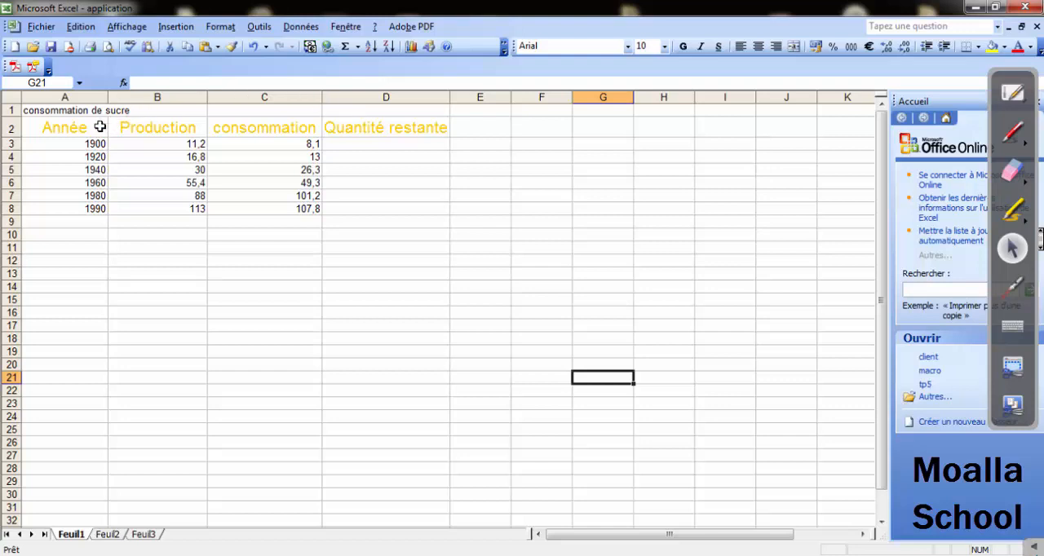
Format the year labels in A3:A8 with red font colour, size 16 and centred alignment.
{"action": "left_click_drag", "start_coordinate": [72, 144], "coordinate": [73, 206]}
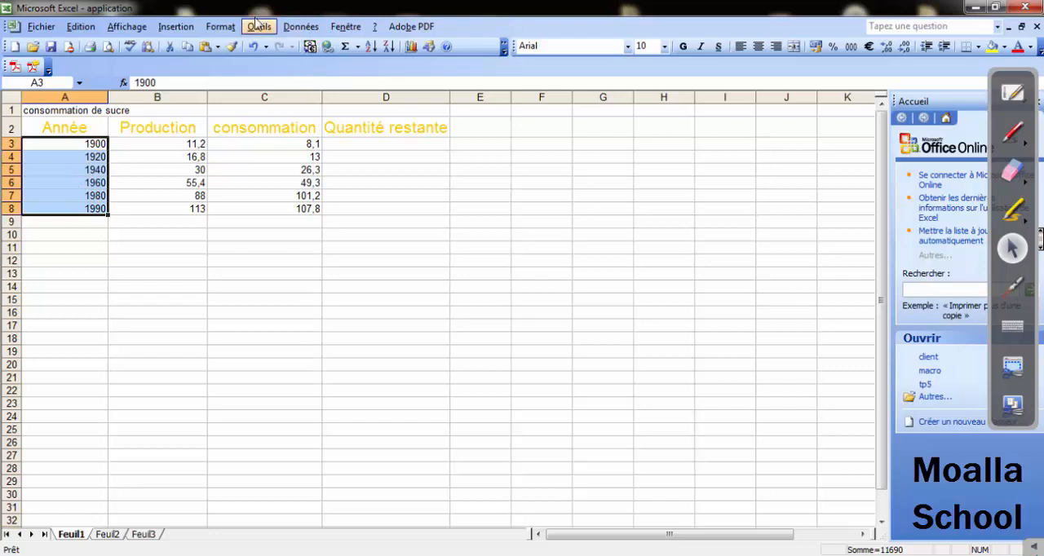
{"action": "left_click", "coordinate": [220, 27]}
{"action": "left_click", "coordinate": [241, 44]}
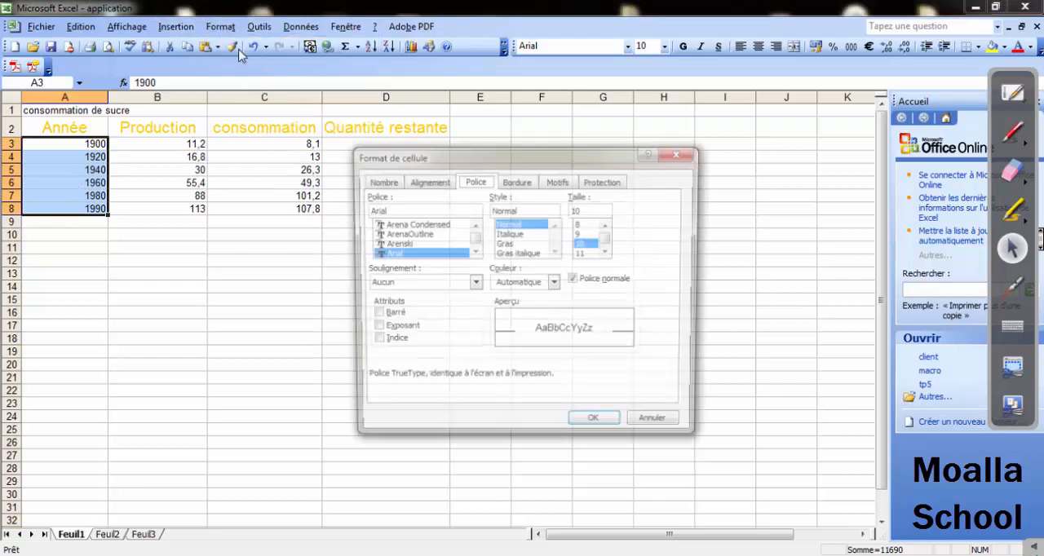
{"action": "left_click", "coordinate": [555, 284]}
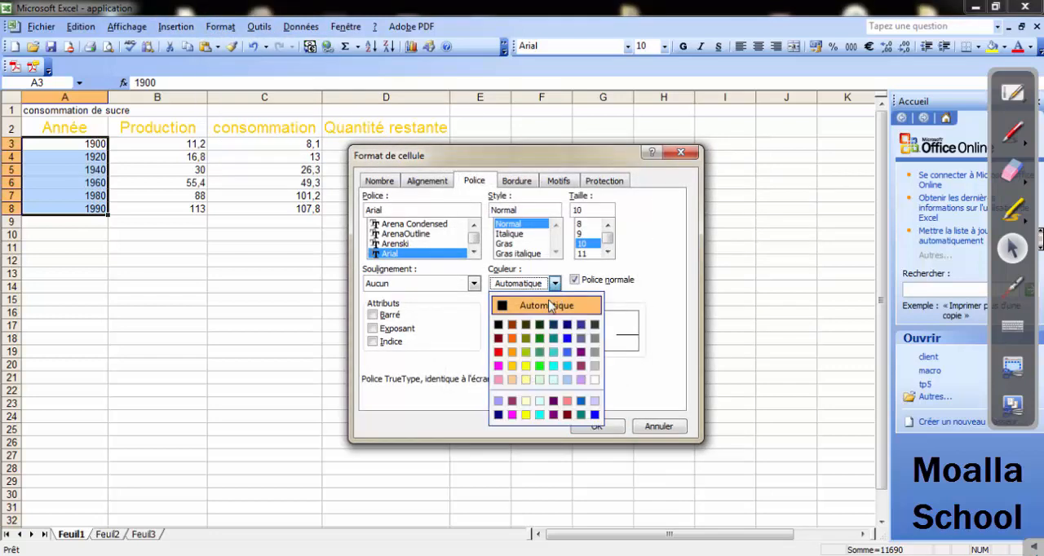
{"action": "left_click", "coordinate": [498, 351]}
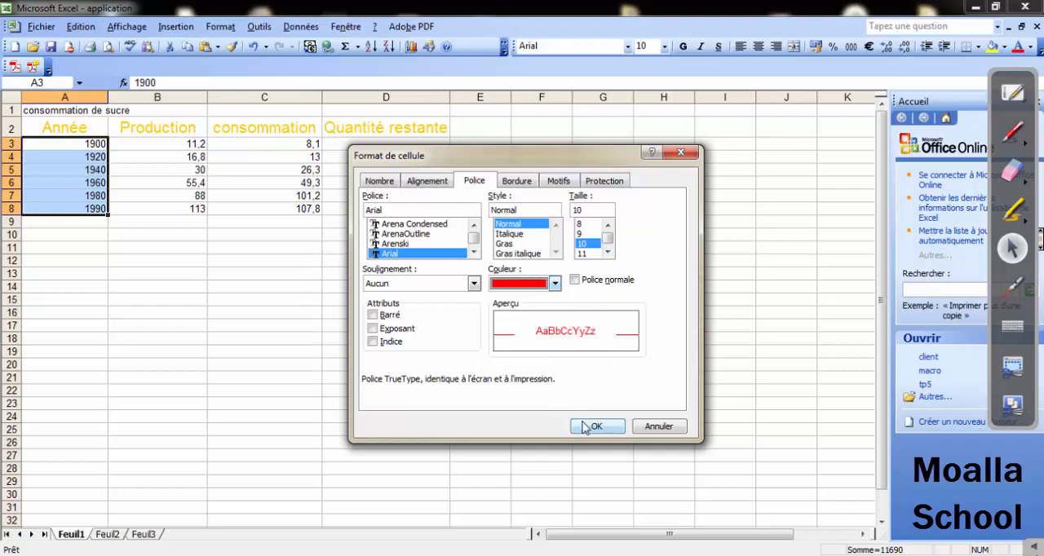
{"action": "left_click", "coordinate": [610, 252]}
{"action": "left_click", "coordinate": [610, 251]}
{"action": "left_click", "coordinate": [610, 251]}
{"action": "left_click", "coordinate": [610, 251]}
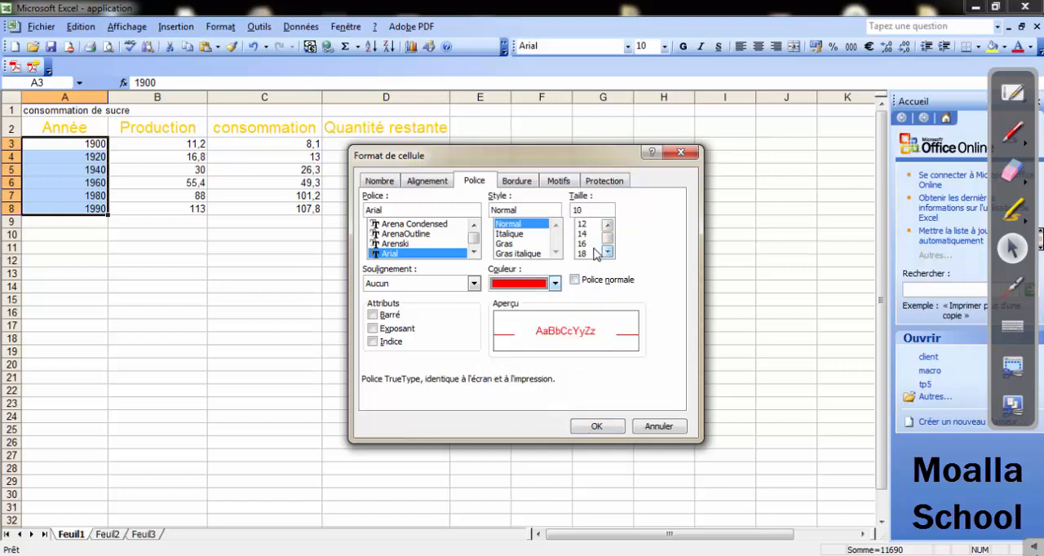
{"action": "left_click", "coordinate": [590, 245]}
{"action": "left_click", "coordinate": [596, 425]}
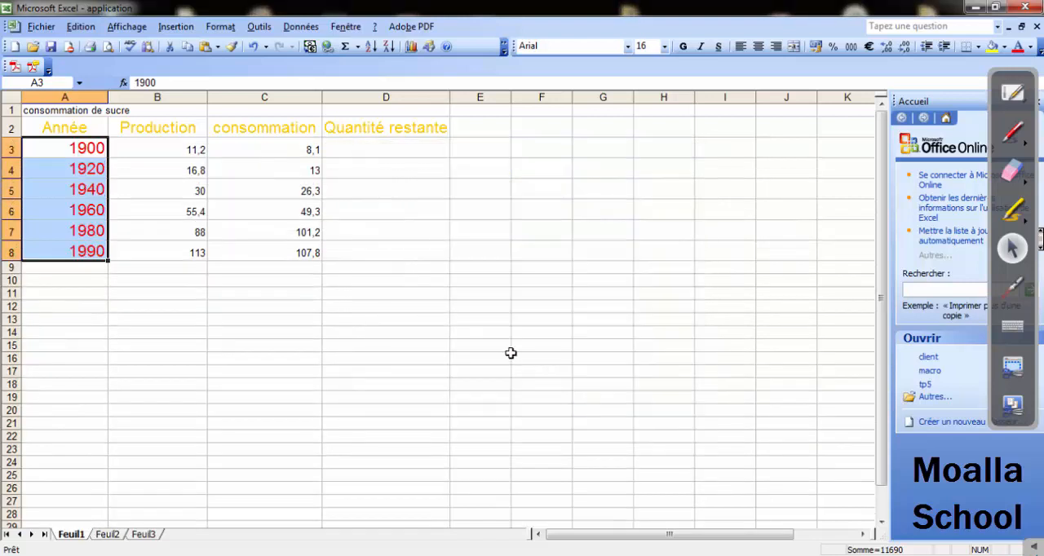
{"action": "left_click", "coordinate": [759, 47]}
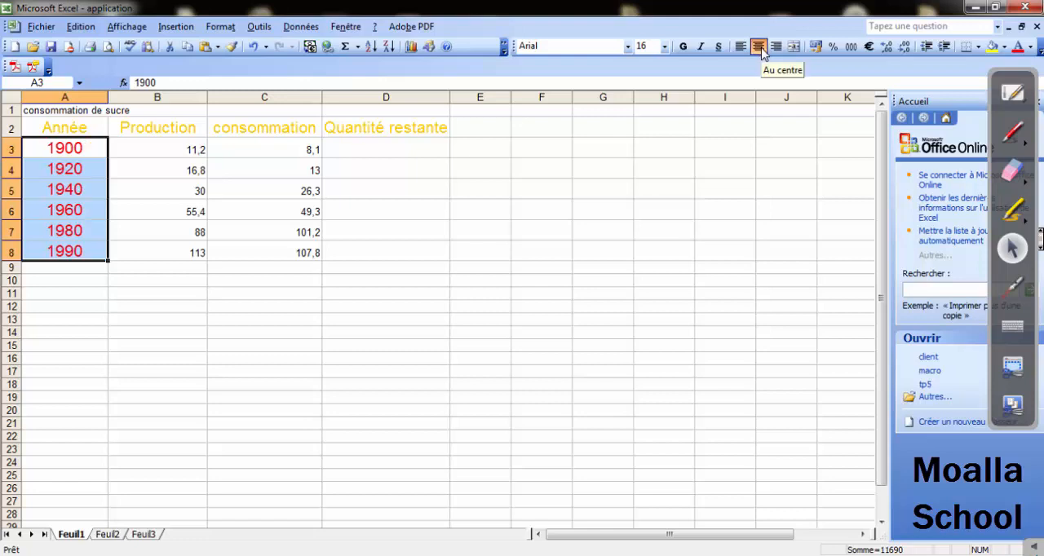
{"action": "left_click", "coordinate": [236, 295]}
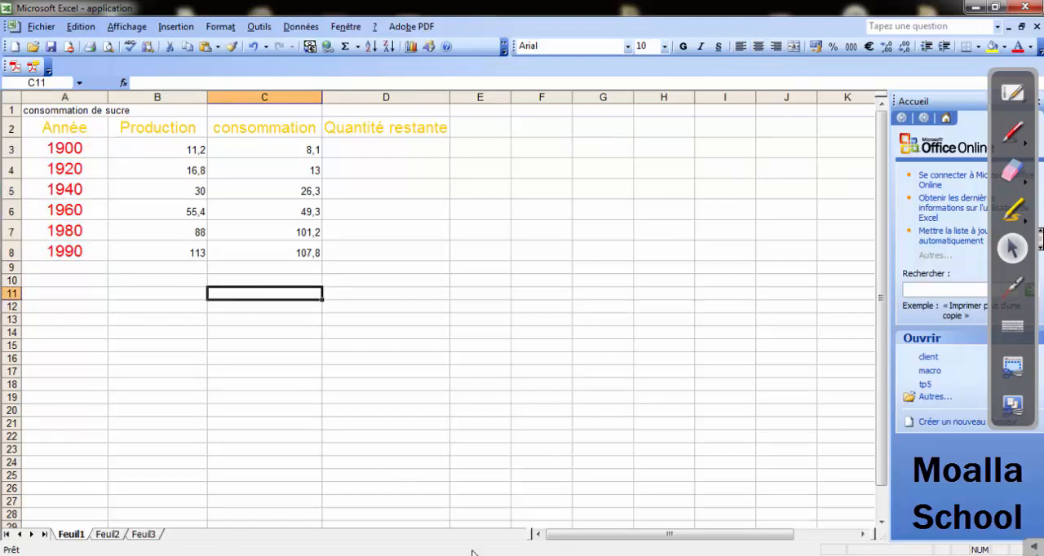
Check question 4 on the Word exercise sheet, and in Excel set the horizontal alignment of B3:D8 to Centré.
{"action": "left_click", "coordinate": [499, 508]}
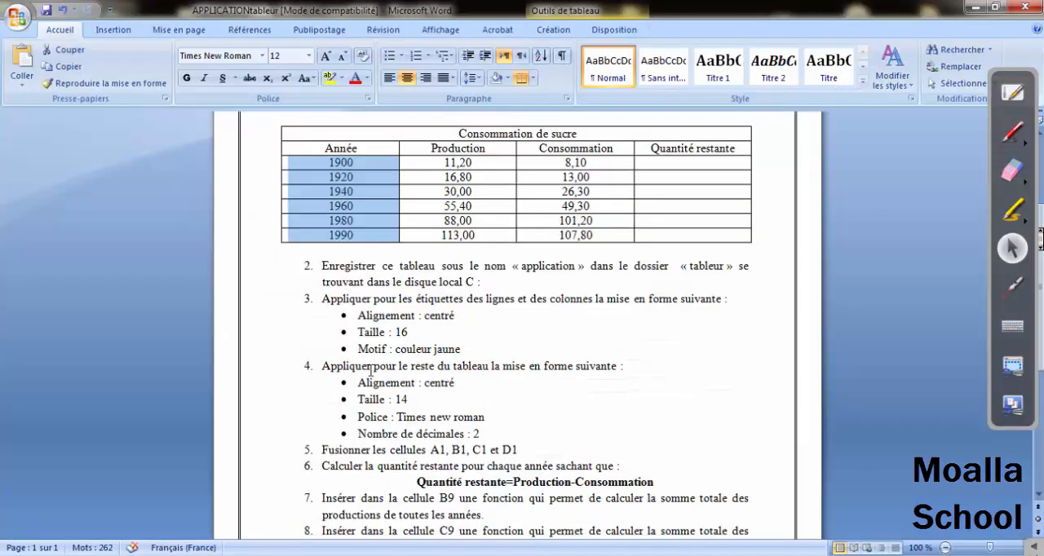
{"action": "left_click_drag", "start_coordinate": [357, 374], "coordinate": [613, 367]}
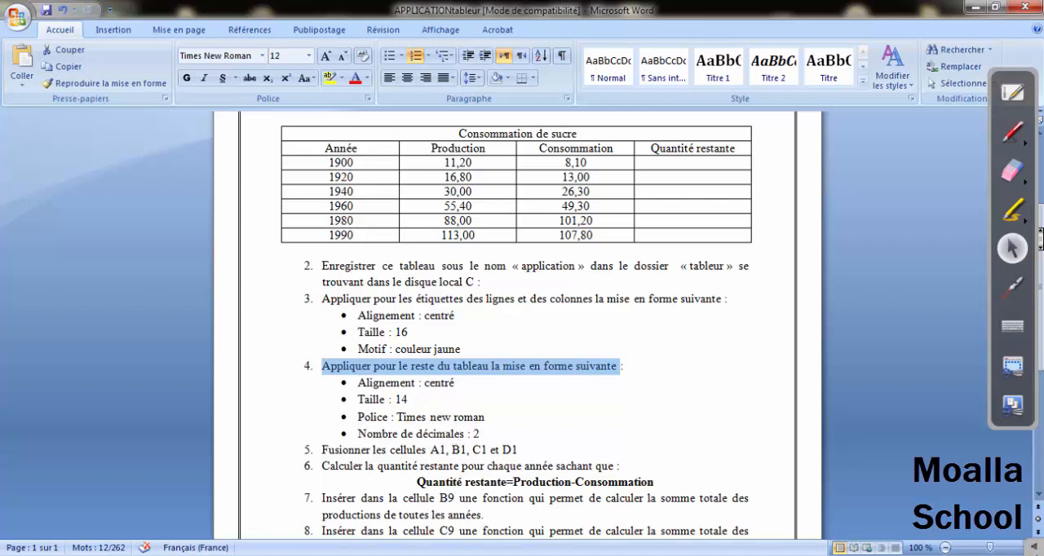
{"action": "key", "text": "alt+Tab"}
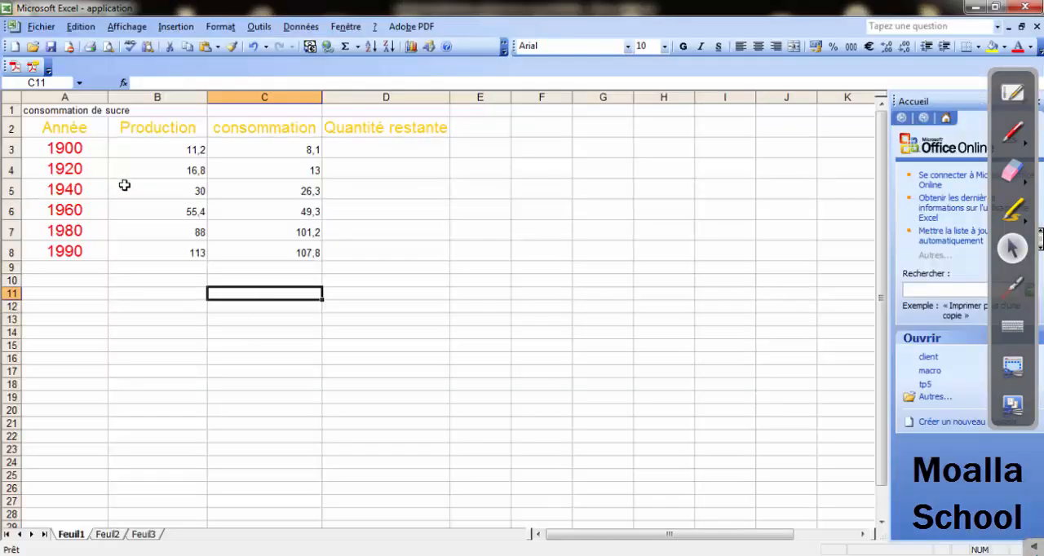
{"action": "left_click_drag", "start_coordinate": [128, 154], "coordinate": [361, 252]}
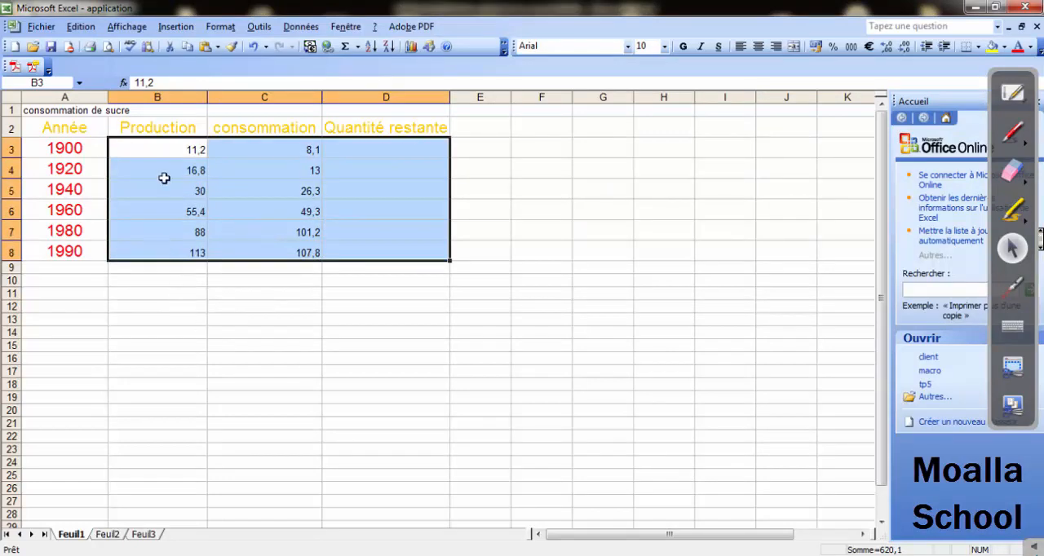
{"action": "left_click", "coordinate": [220, 29]}
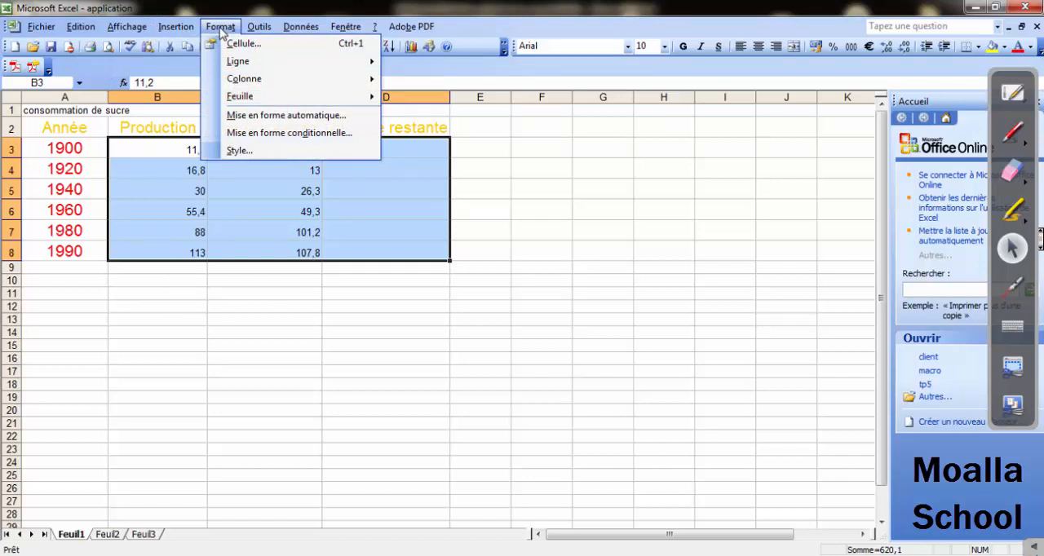
{"action": "left_click", "coordinate": [232, 43]}
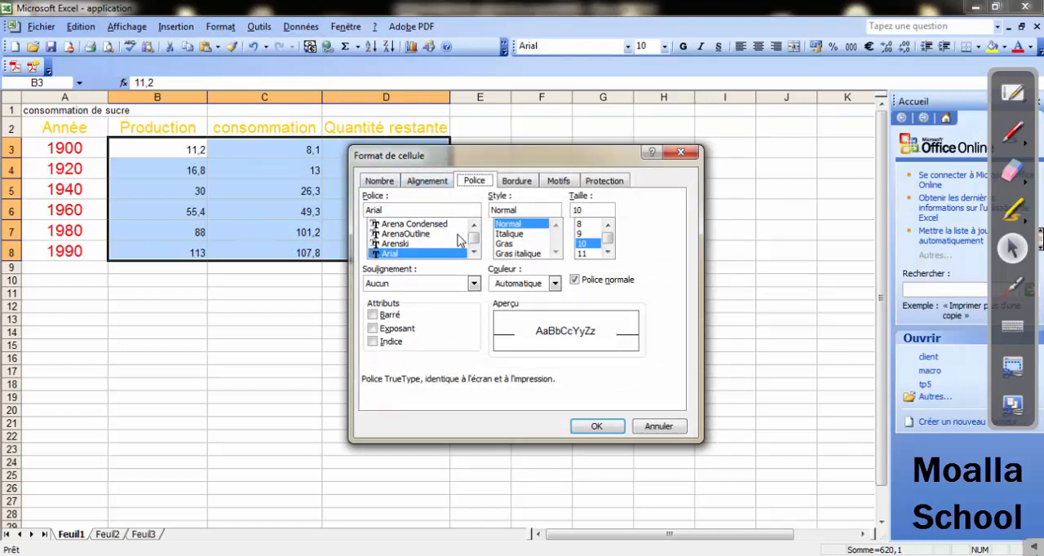
{"action": "left_click", "coordinate": [427, 180]}
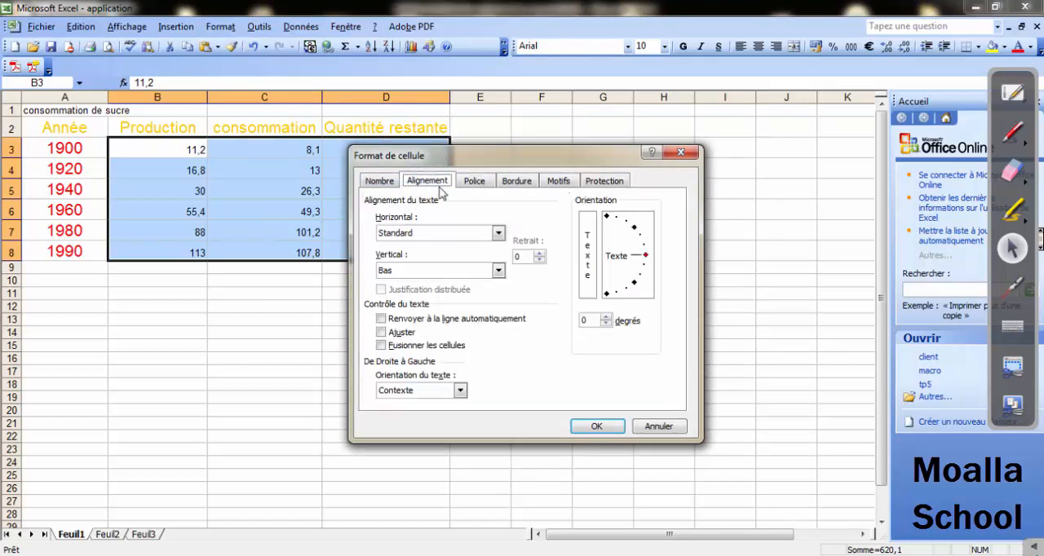
{"action": "left_click", "coordinate": [498, 234]}
{"action": "left_click", "coordinate": [407, 267]}
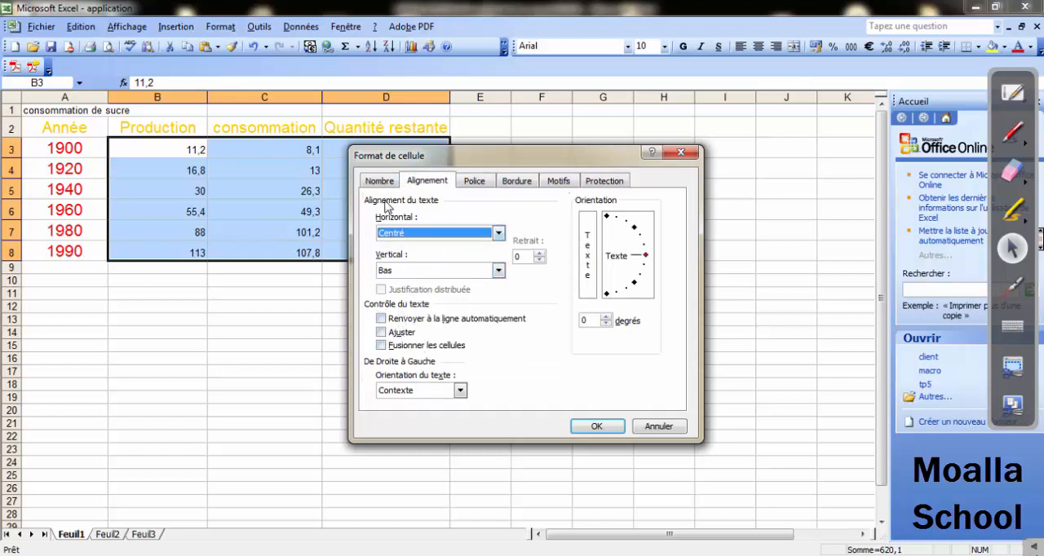
{"action": "left_click", "coordinate": [585, 428]}
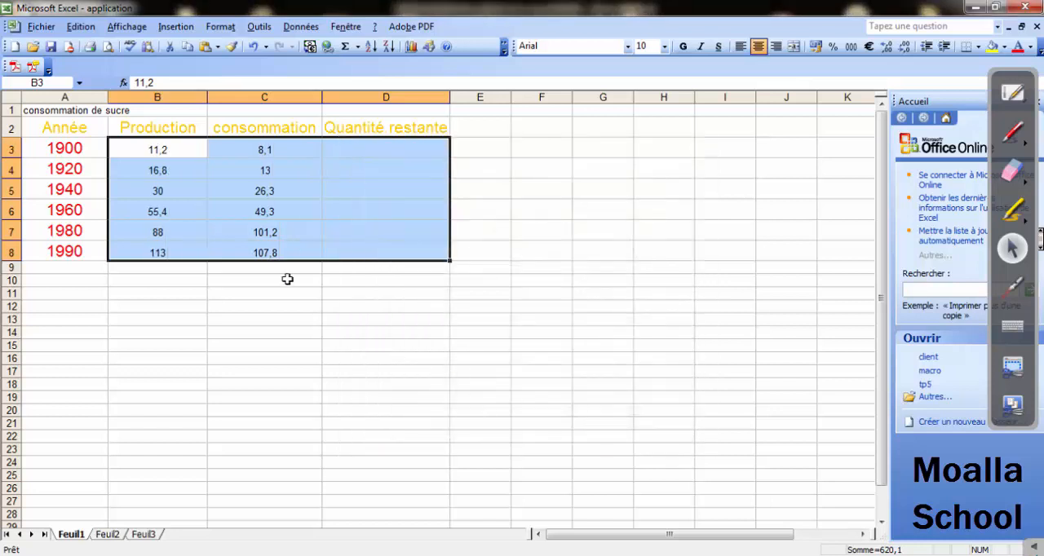
Set the font of the table body in B3:D8 to Times New Roman, size 14.
{"action": "left_click", "coordinate": [664, 46]}
{"action": "left_click", "coordinate": [641, 120]}
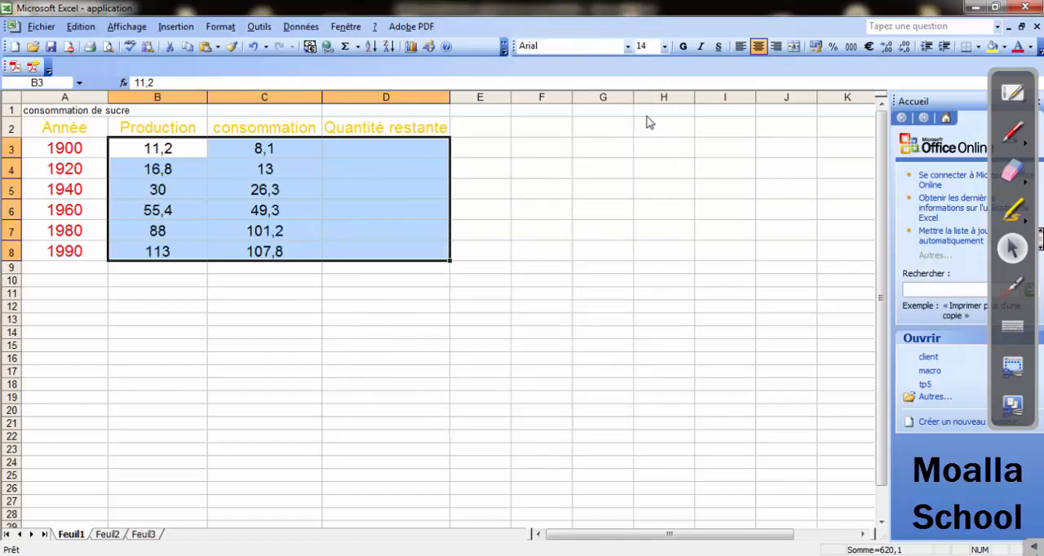
{"action": "left_click", "coordinate": [627, 46]}
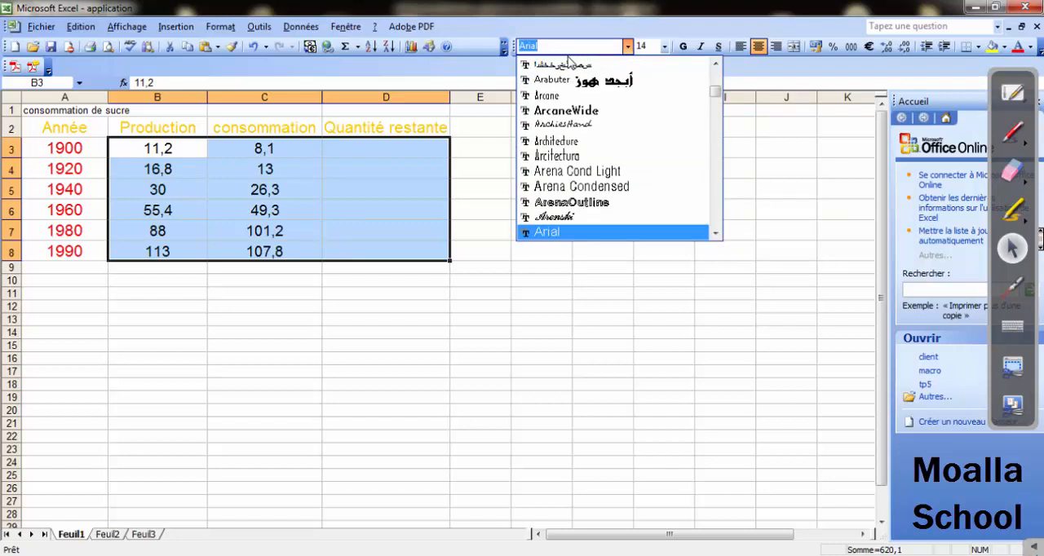
{"action": "type", "text": "Times New Roman"}
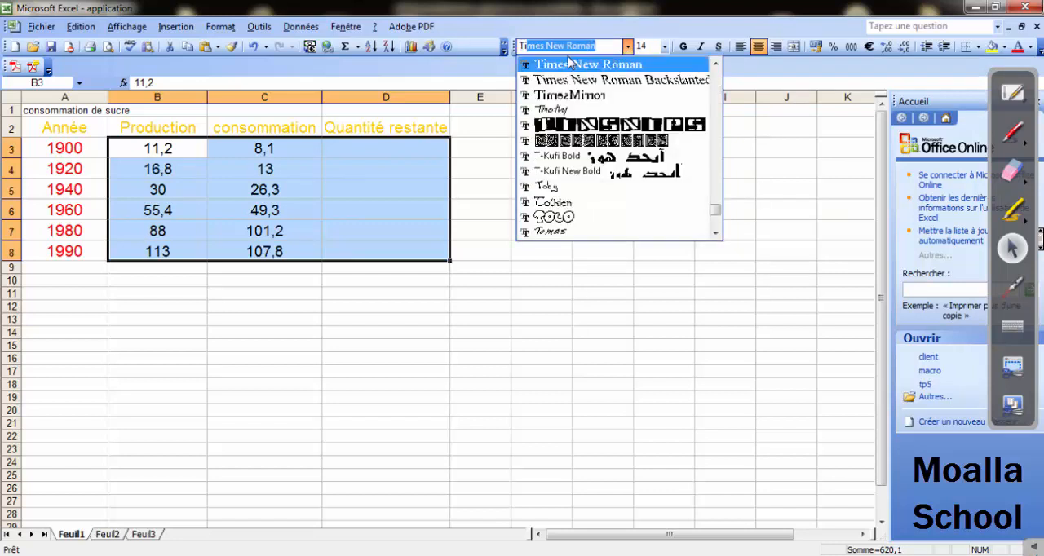
{"action": "left_click", "coordinate": [580, 65]}
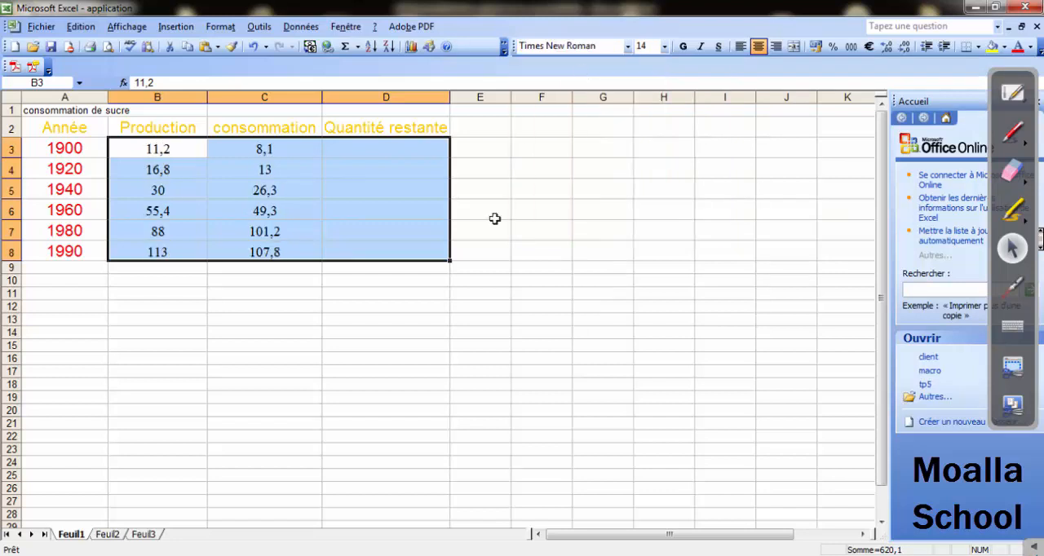
{"action": "left_click", "coordinate": [514, 318]}
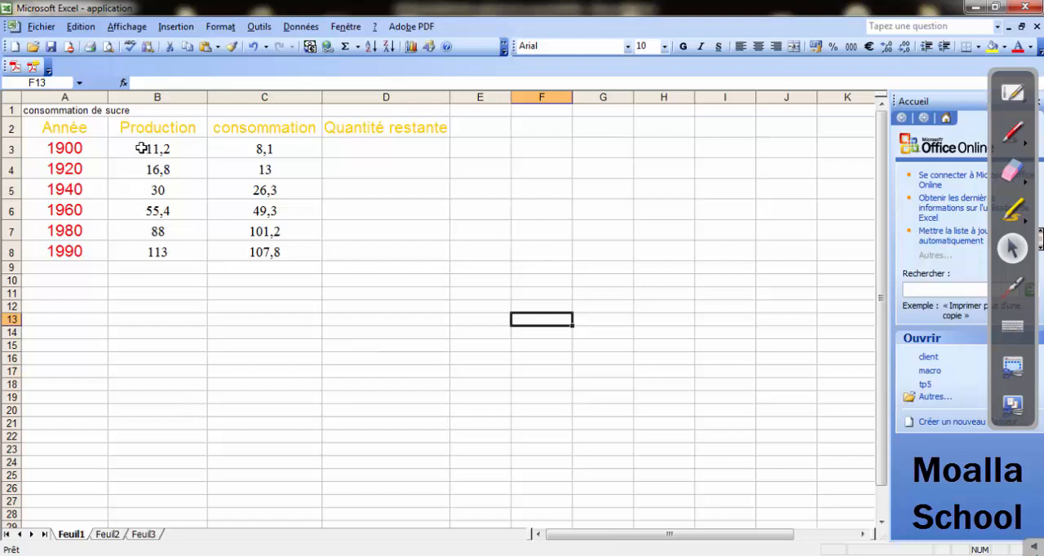
Check the decimals requirement on the Word exercise sheet and give B3:D8 the Nombre format with 2 decimals.
{"action": "left_click_drag", "start_coordinate": [145, 151], "coordinate": [296, 223]}
{"action": "left_click_drag", "start_coordinate": [348, 252], "coordinate": [348, 252]}
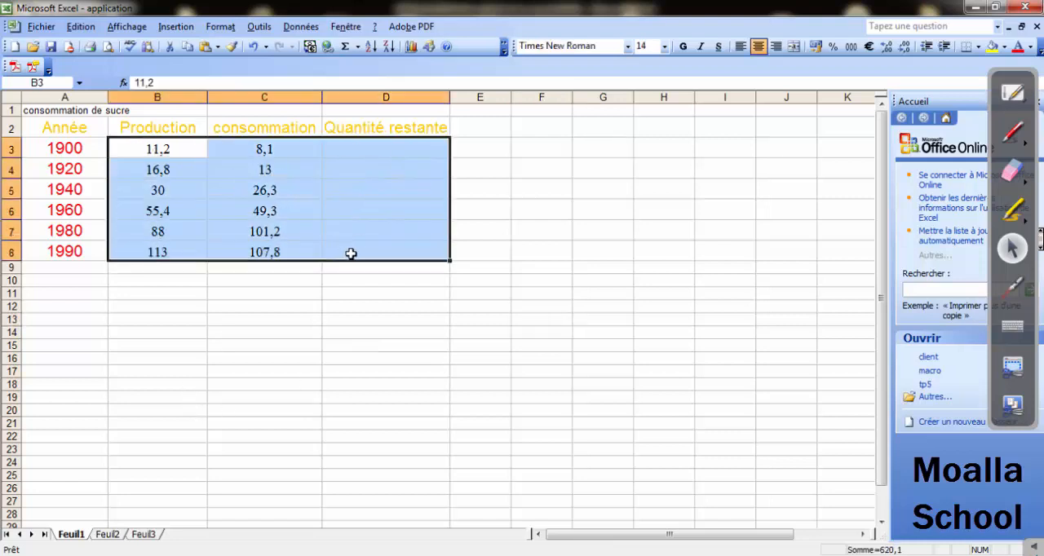
{"action": "key", "text": "alt+Tab"}
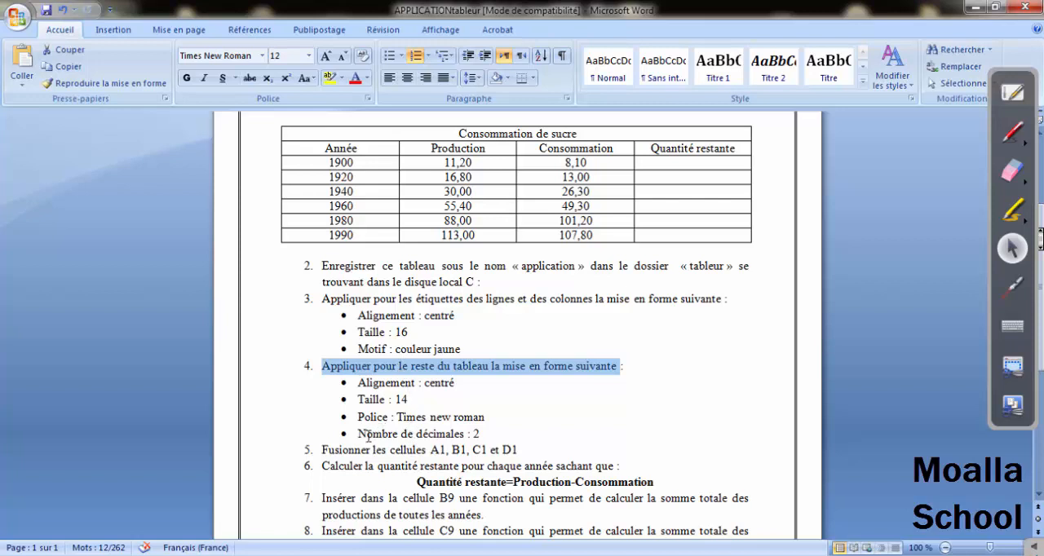
{"action": "left_click_drag", "start_coordinate": [368, 436], "coordinate": [486, 436]}
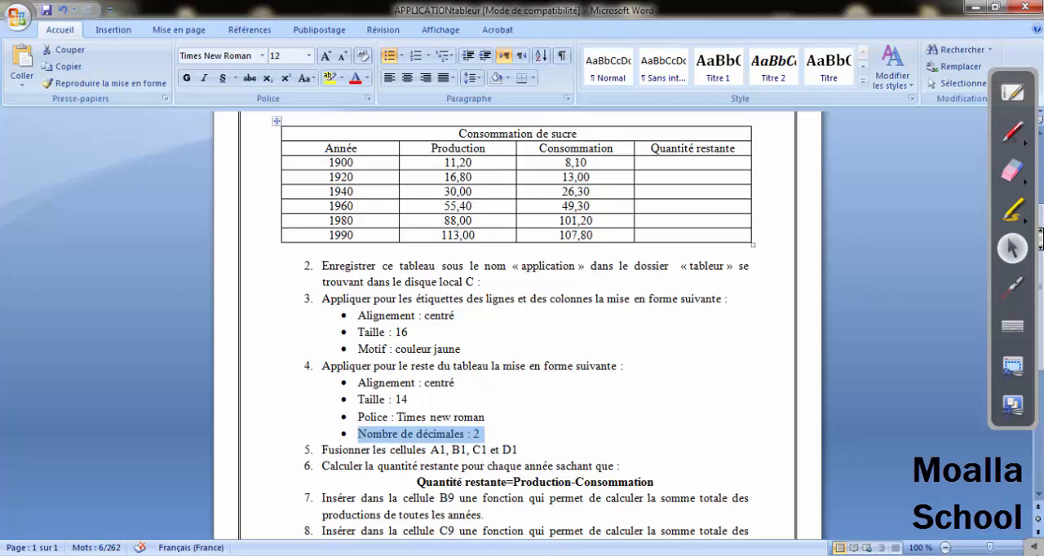
{"action": "key", "text": "alt+Tab"}
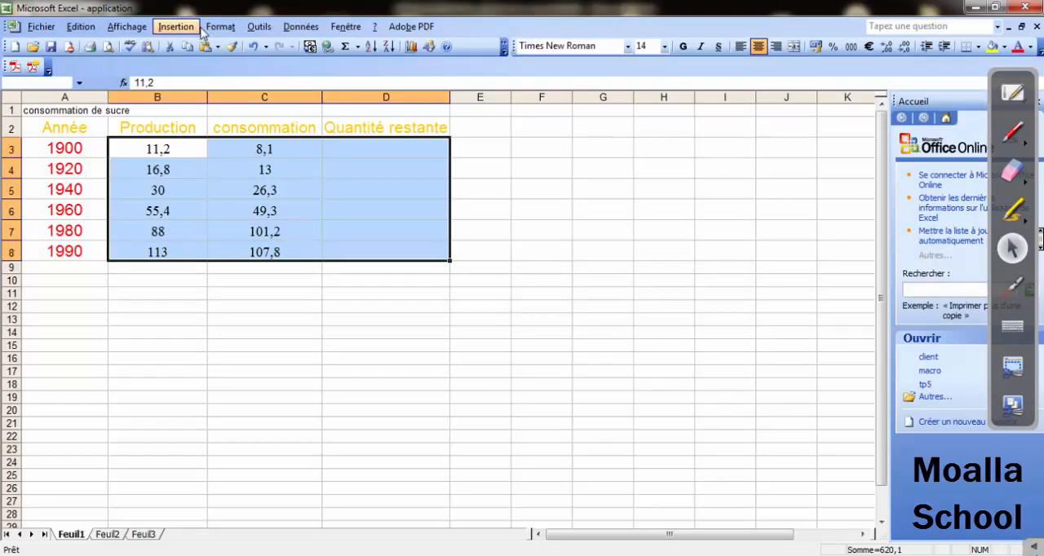
{"action": "left_click", "coordinate": [214, 27]}
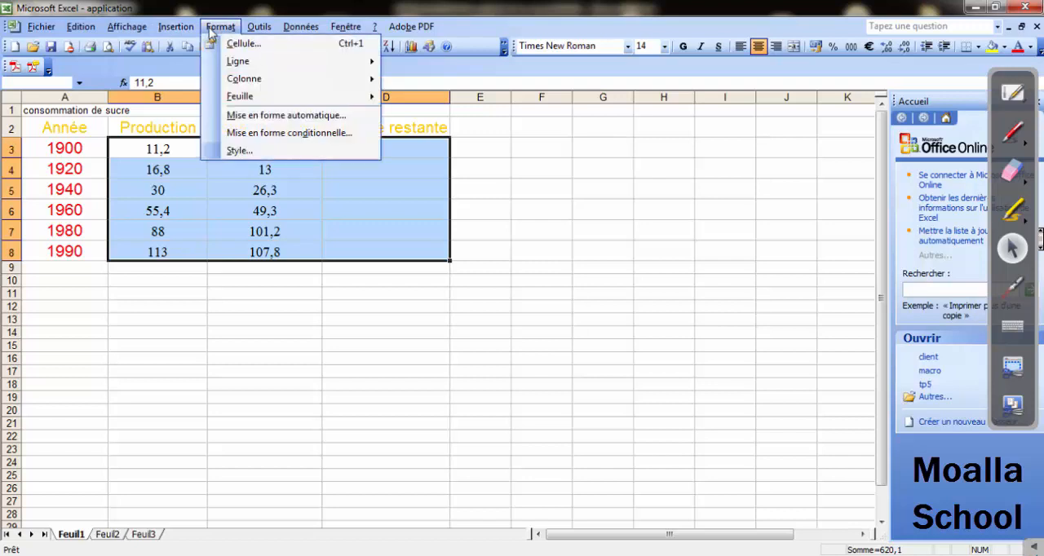
{"action": "left_click", "coordinate": [238, 44]}
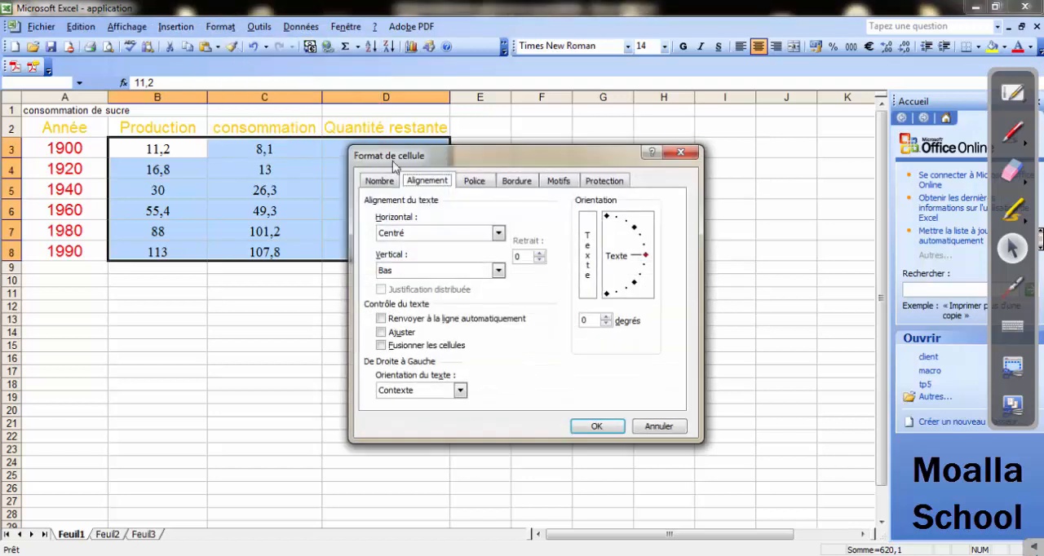
{"action": "left_click", "coordinate": [386, 181]}
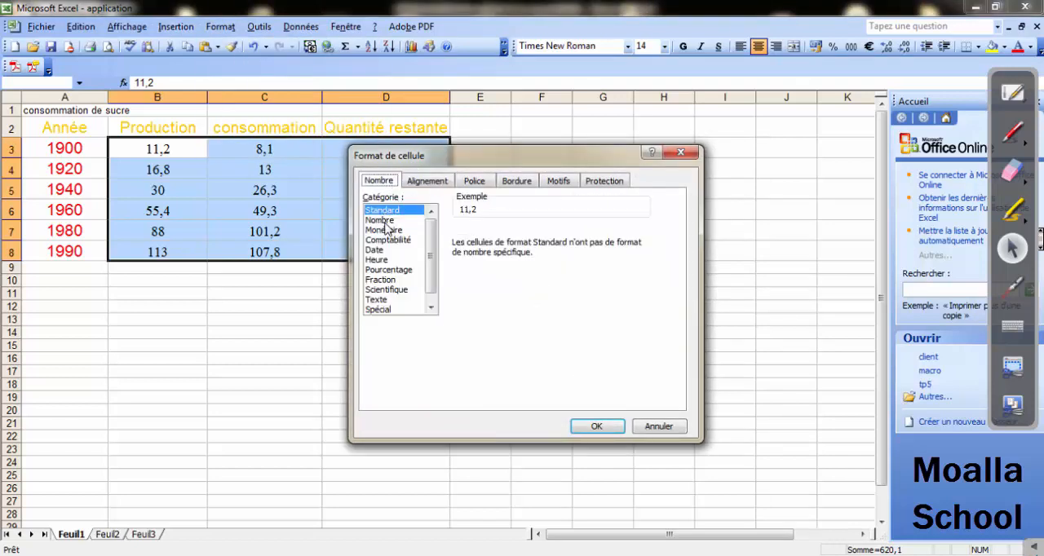
{"action": "left_click", "coordinate": [380, 220]}
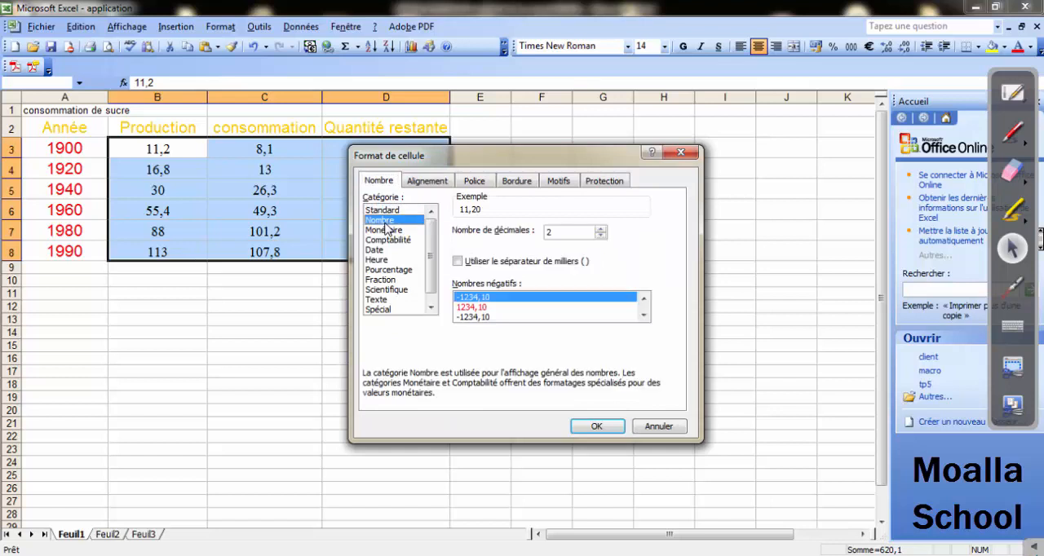
{"action": "double_click", "coordinate": [552, 234]}
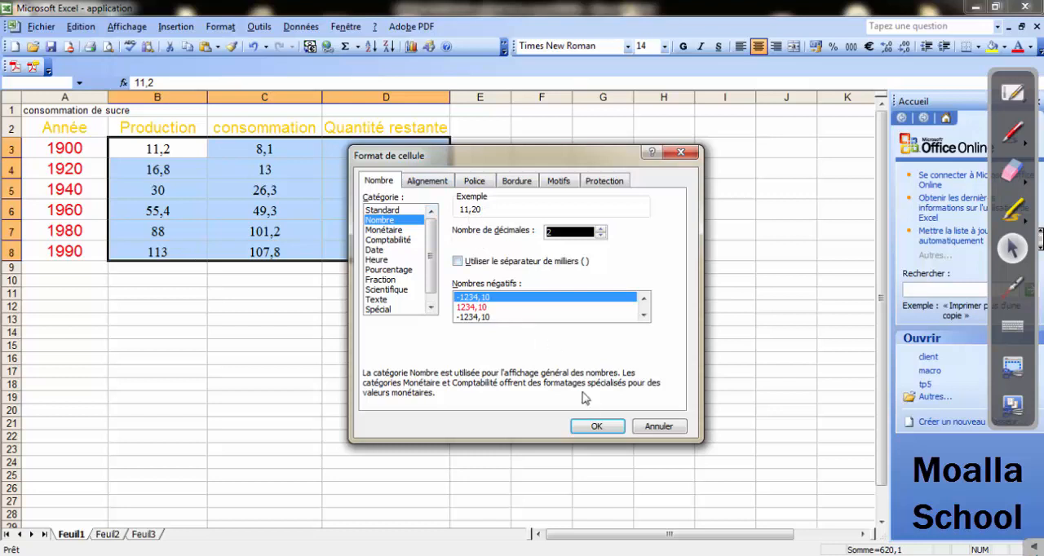
{"action": "left_click", "coordinate": [601, 432]}
{"action": "left_click", "coordinate": [386, 343]}
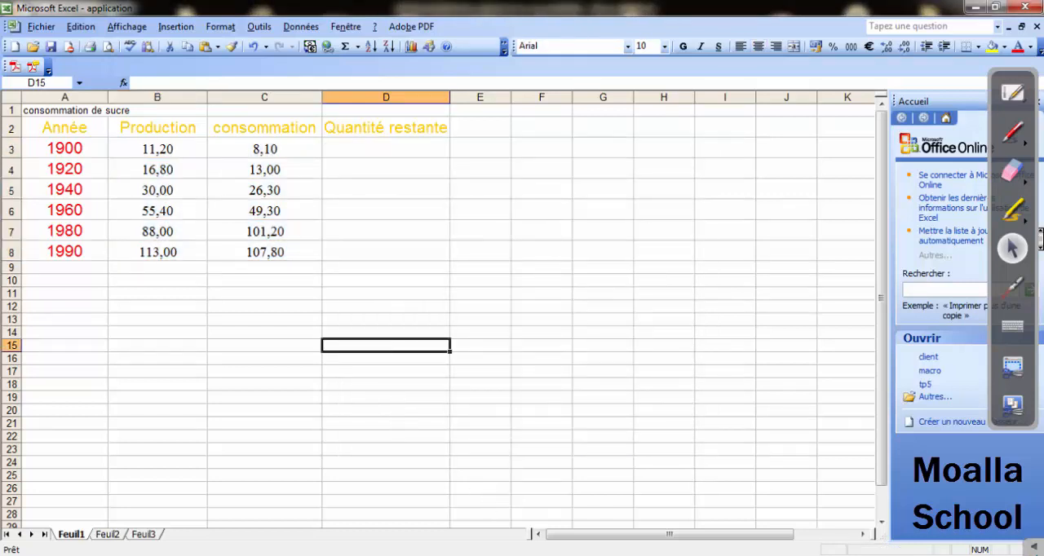
Check question 5 on the Word exercise sheet, and in Excel merge cells A1:D1 with the Fusionner les cellules option.
{"action": "left_click", "coordinate": [499, 555]}
{"action": "scroll", "coordinate": [763, 317], "scroll_direction": "down", "scroll_amount": 2}
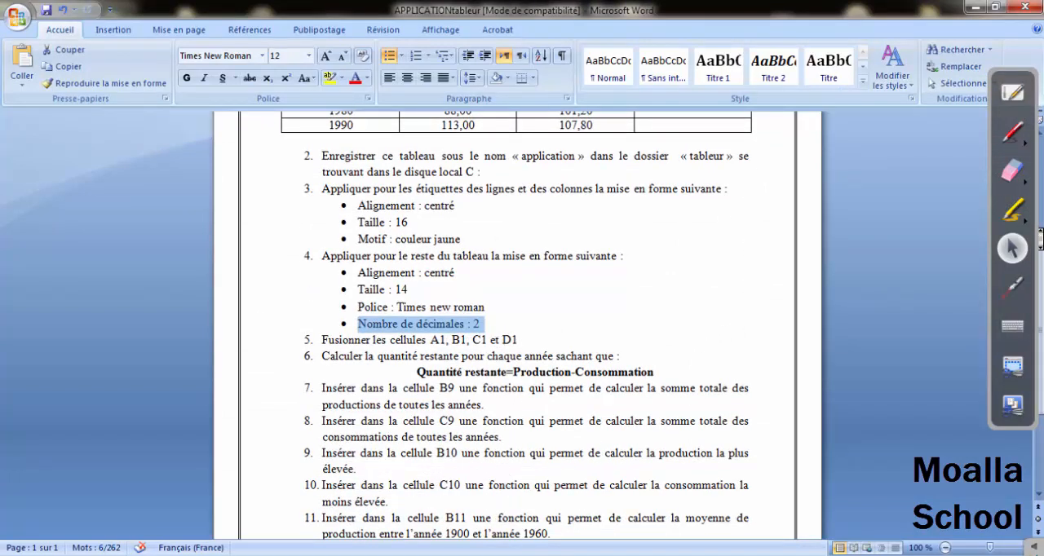
{"action": "left_click", "coordinate": [509, 553]}
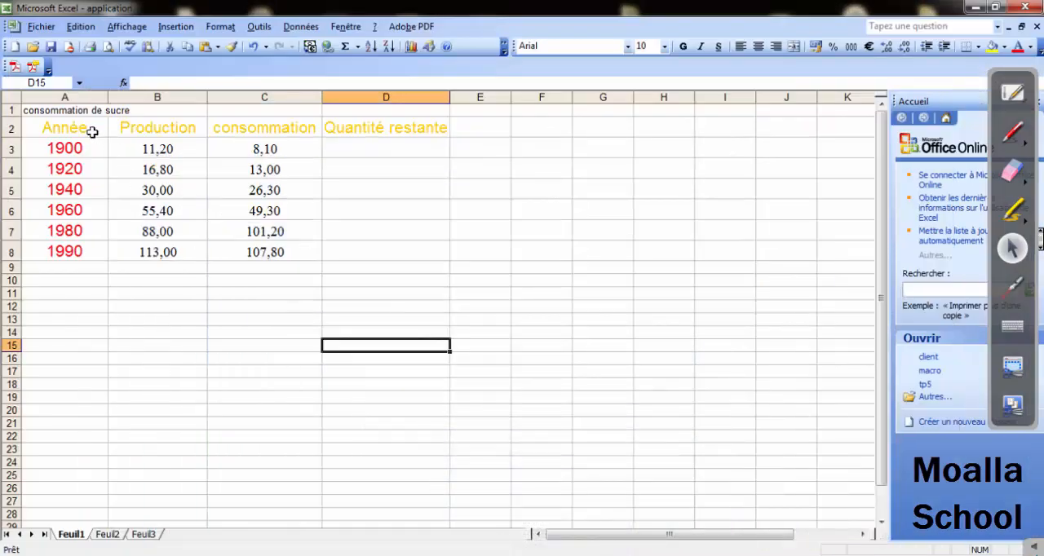
{"action": "left_click", "coordinate": [57, 111]}
{"action": "left_click_drag", "start_coordinate": [59, 110], "coordinate": [353, 110]}
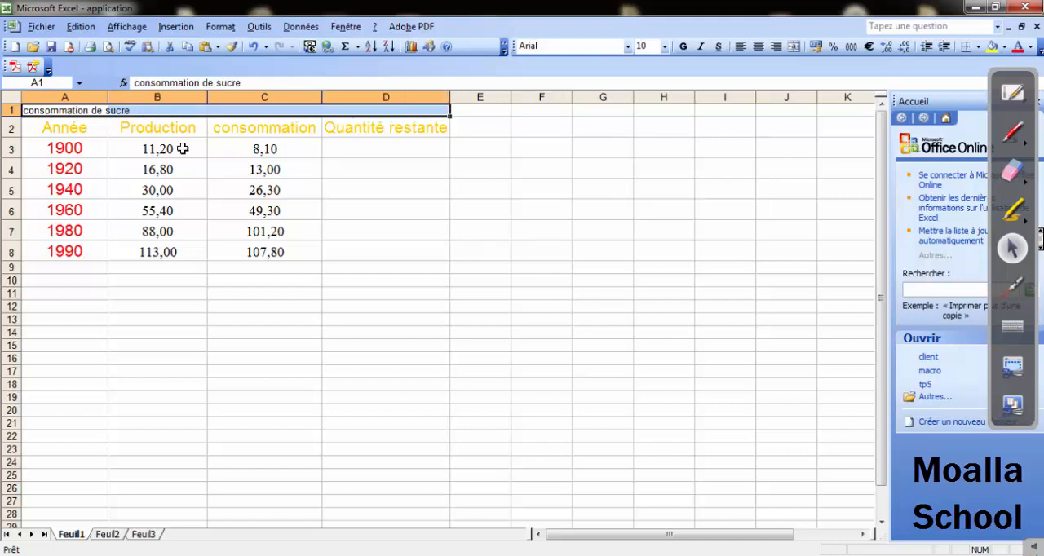
{"action": "left_click", "coordinate": [213, 27]}
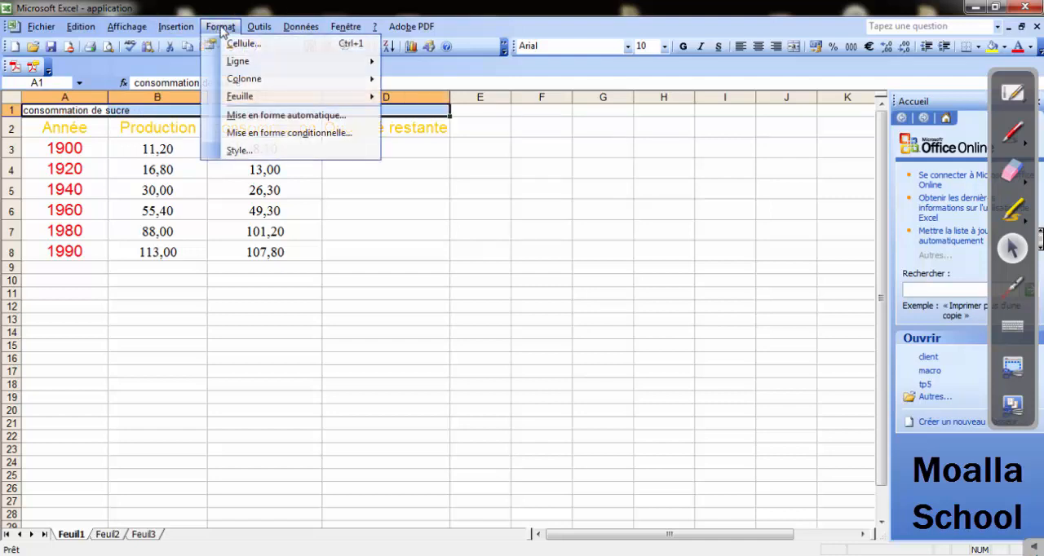
{"action": "left_click", "coordinate": [236, 39]}
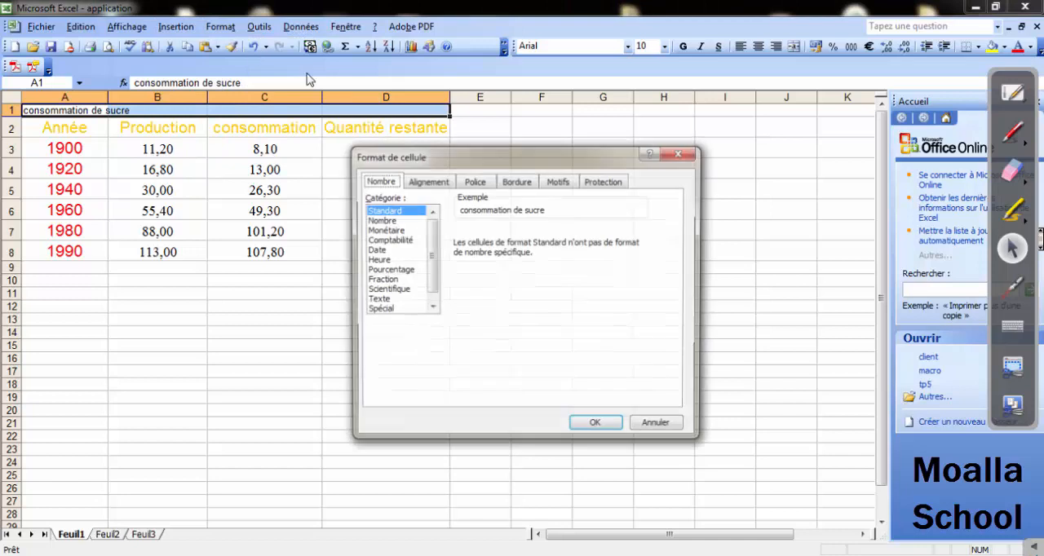
{"action": "left_click", "coordinate": [442, 184]}
{"action": "left_click", "coordinate": [390, 349]}
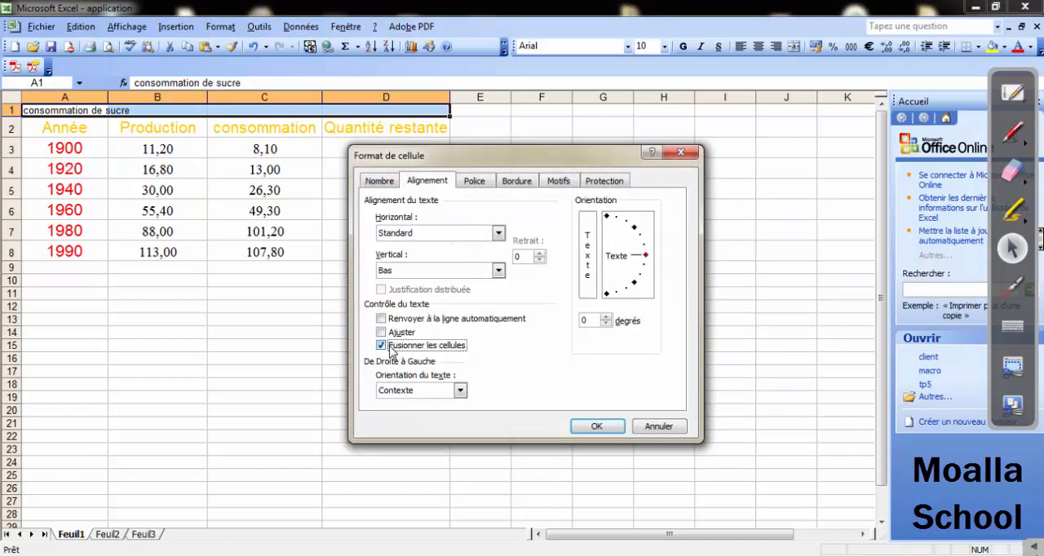
{"action": "left_click", "coordinate": [596, 425]}
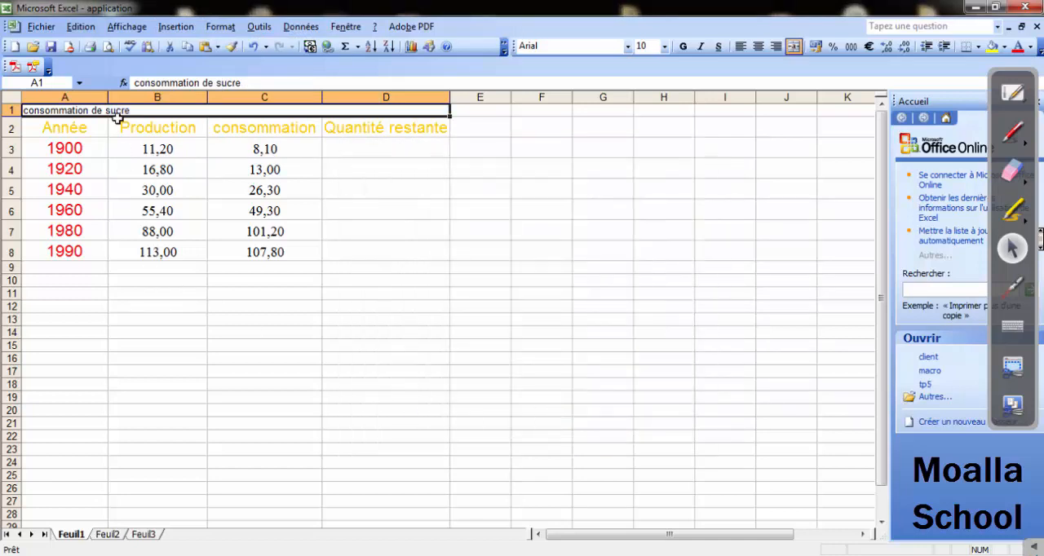
Centre the merged title "consommation de sucre" and set its font size to 14.
{"action": "left_click", "coordinate": [760, 47]}
{"action": "left_click", "coordinate": [664, 47]}
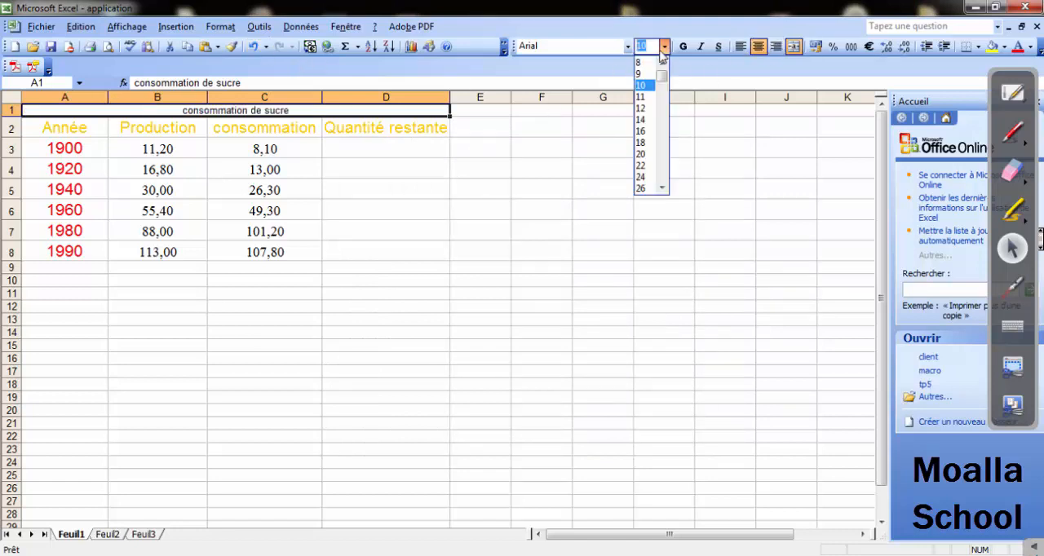
{"action": "left_click", "coordinate": [641, 119]}
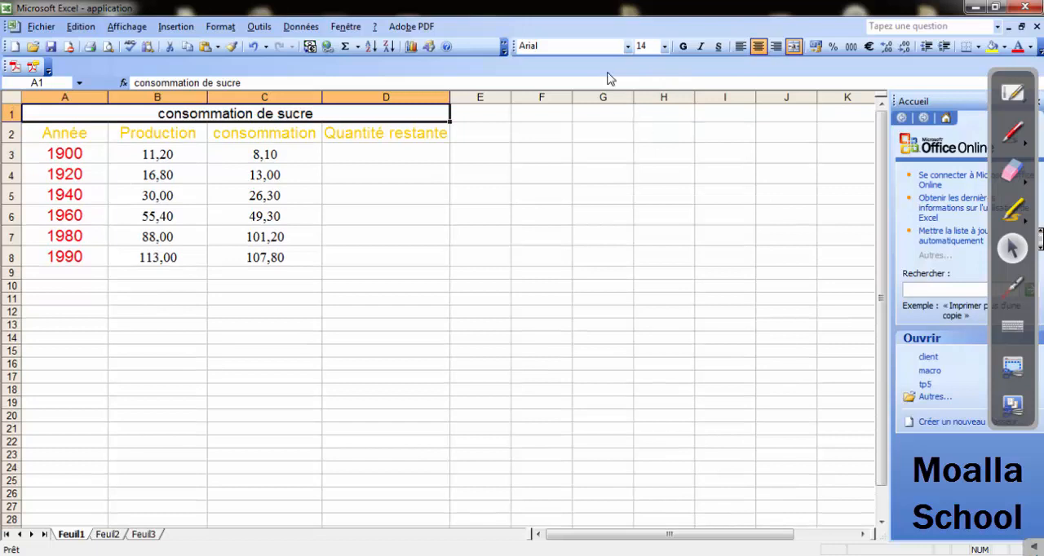
{"action": "left_click", "coordinate": [306, 336]}
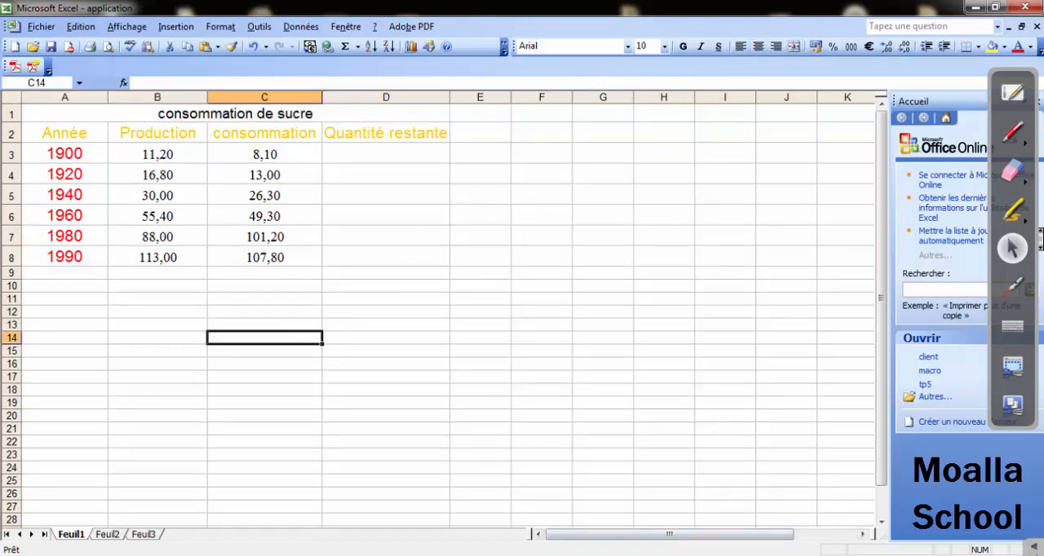
Check question 6 on the Word exercise sheet, and in Excel enter the remaining quantity formula =B3-C3 in cell D3.
{"action": "left_click", "coordinate": [473, 554]}
{"action": "scroll", "coordinate": [400, 408], "scroll_direction": "down", "scroll_amount": 1}
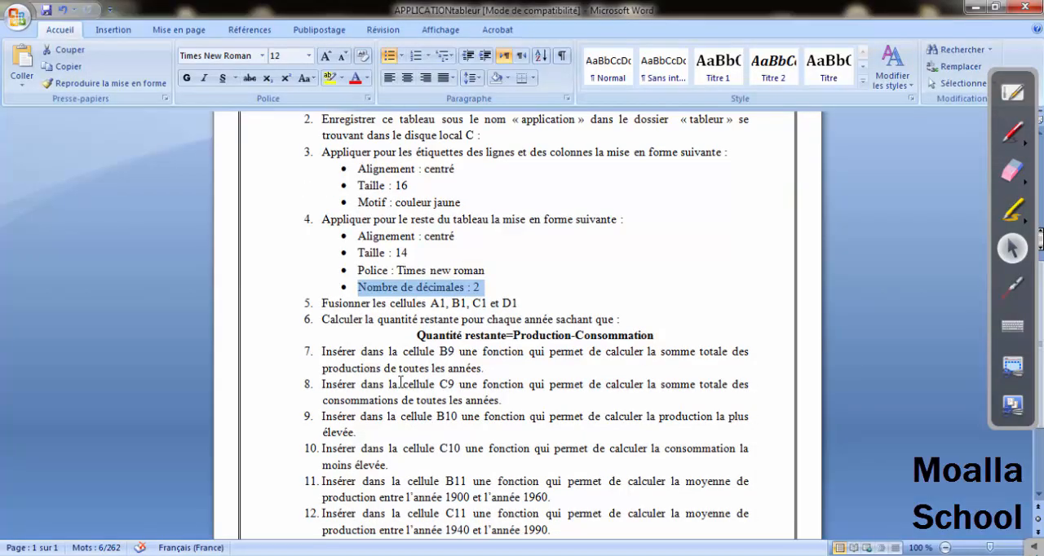
{"action": "left_click_drag", "start_coordinate": [343, 322], "coordinate": [614, 319]}
{"action": "left_click_drag", "start_coordinate": [418, 336], "coordinate": [606, 336]}
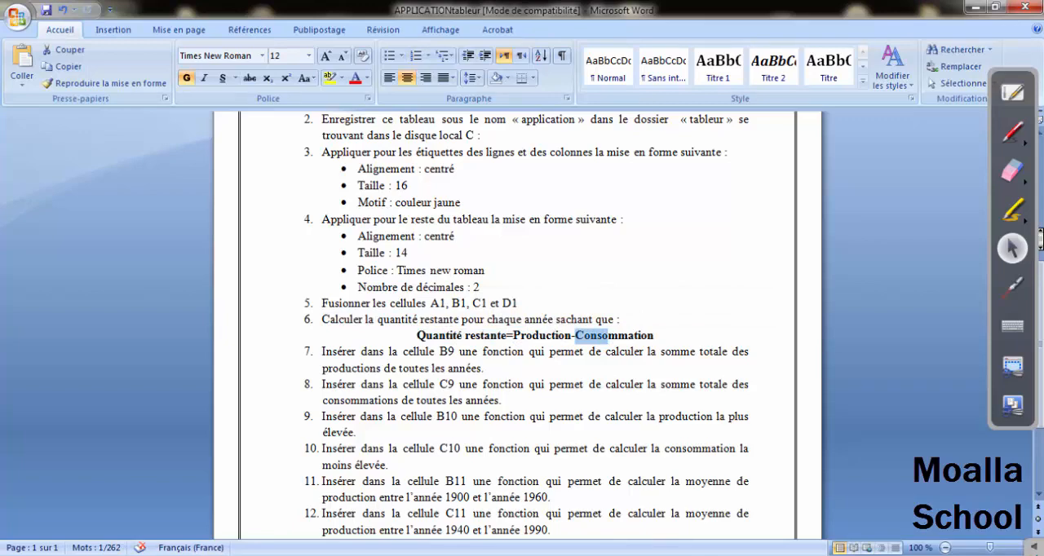
{"action": "left_click", "coordinate": [685, 555]}
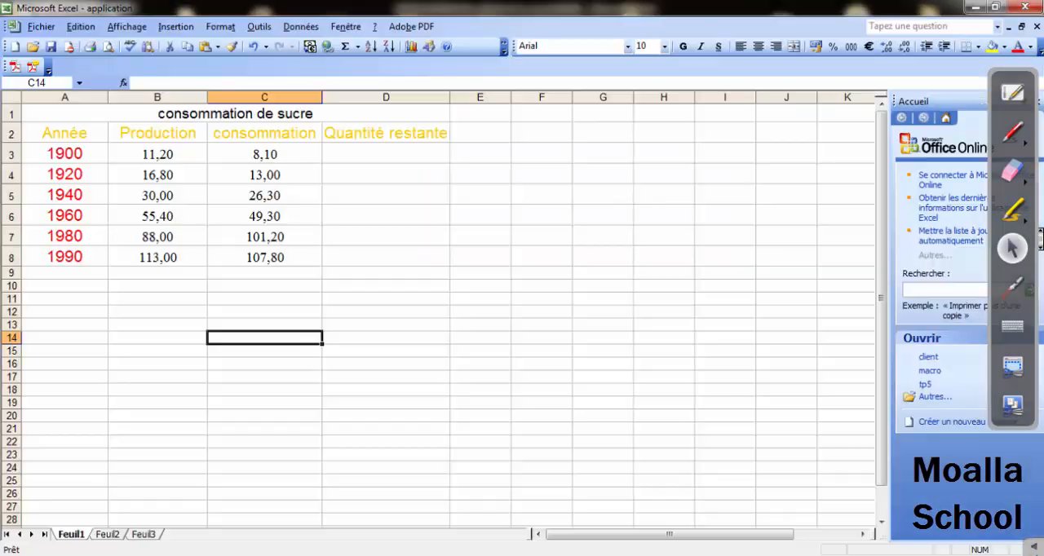
{"action": "left_click", "coordinate": [359, 159]}
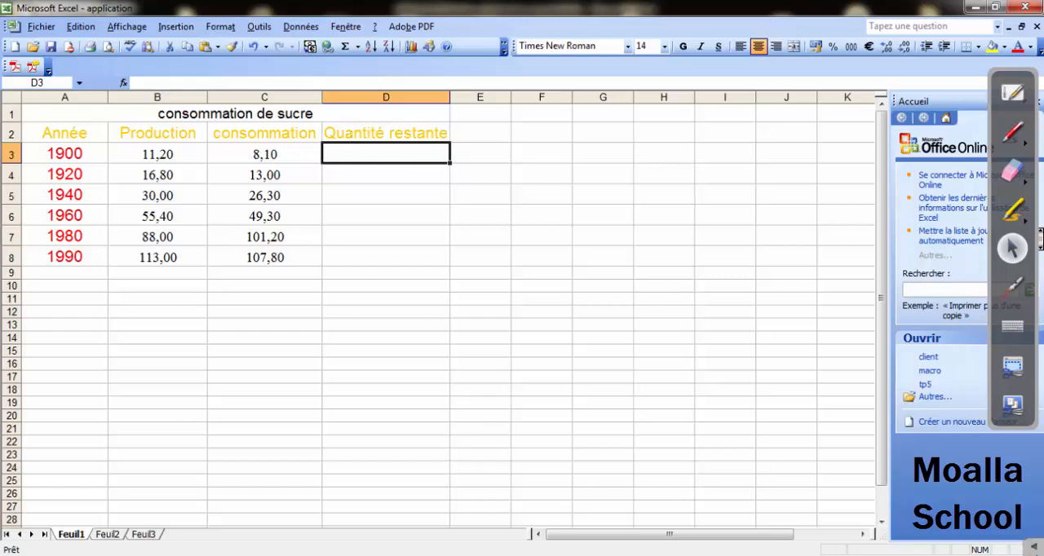
{"action": "key", "text": "alt+Tab"}
{"action": "key", "text": "alt+Tab"}
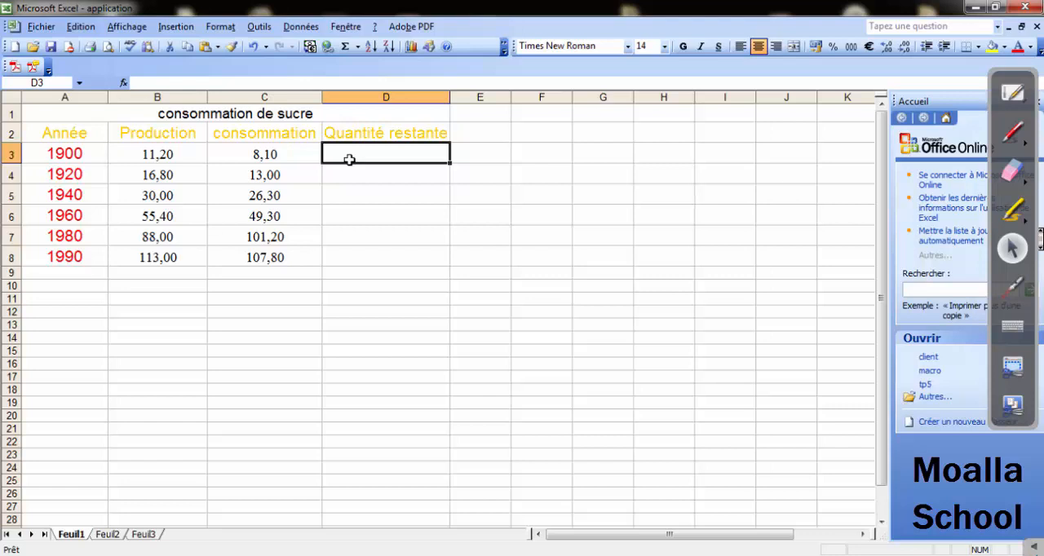
{"action": "type", "text": "="}
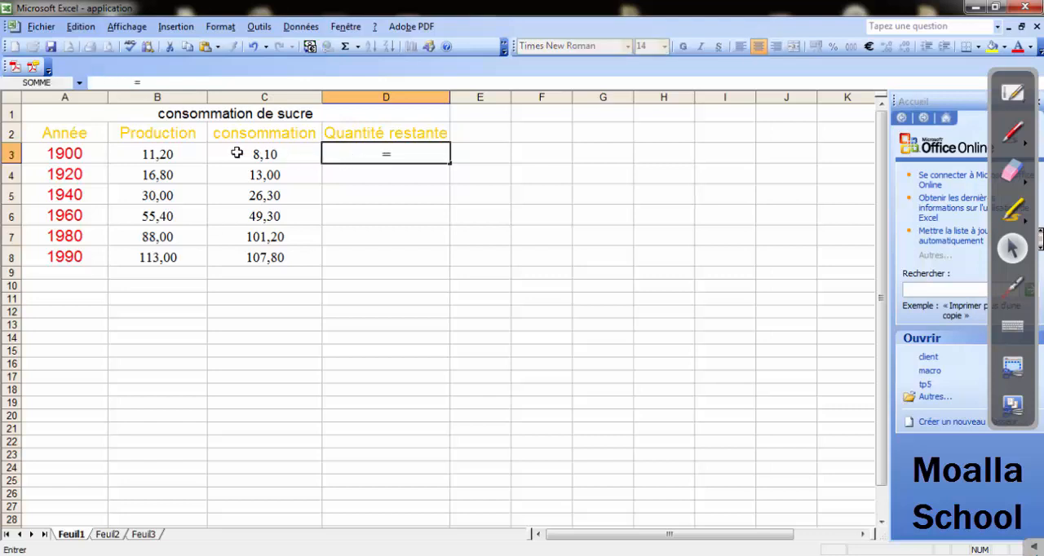
{"action": "left_click", "coordinate": [167, 154]}
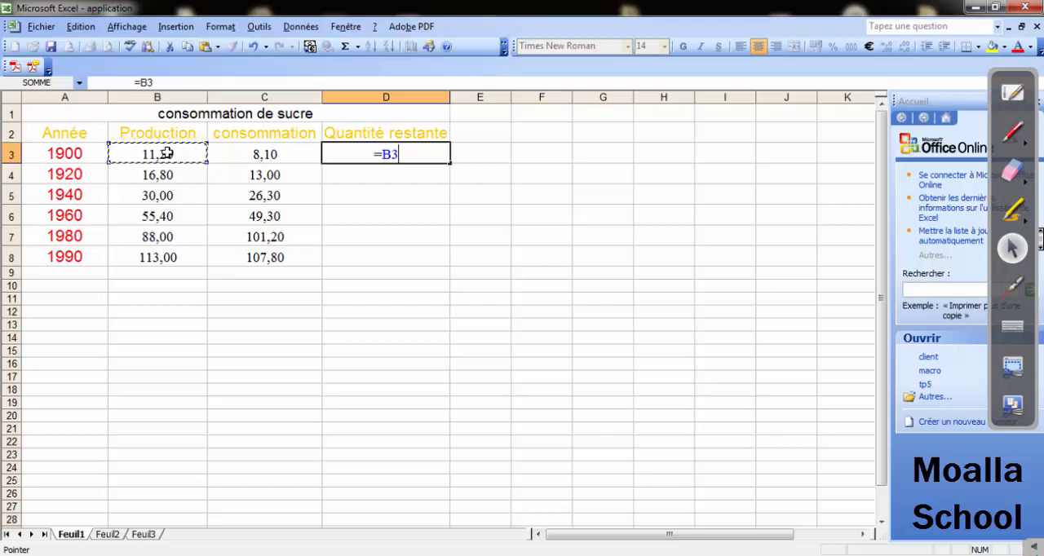
{"action": "type", "text": "-"}
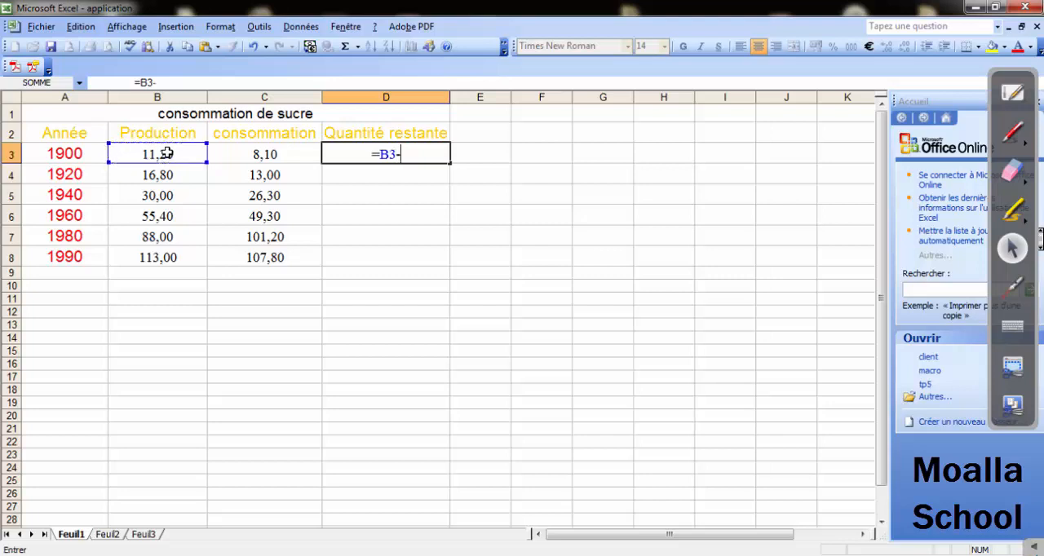
{"action": "left_click", "coordinate": [258, 152]}
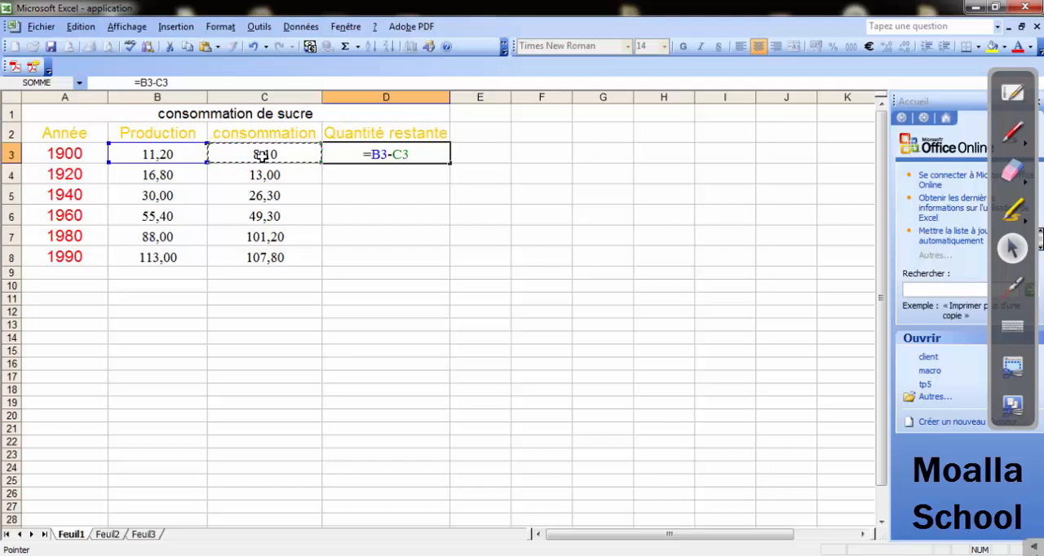
{"action": "key", "text": "Return"}
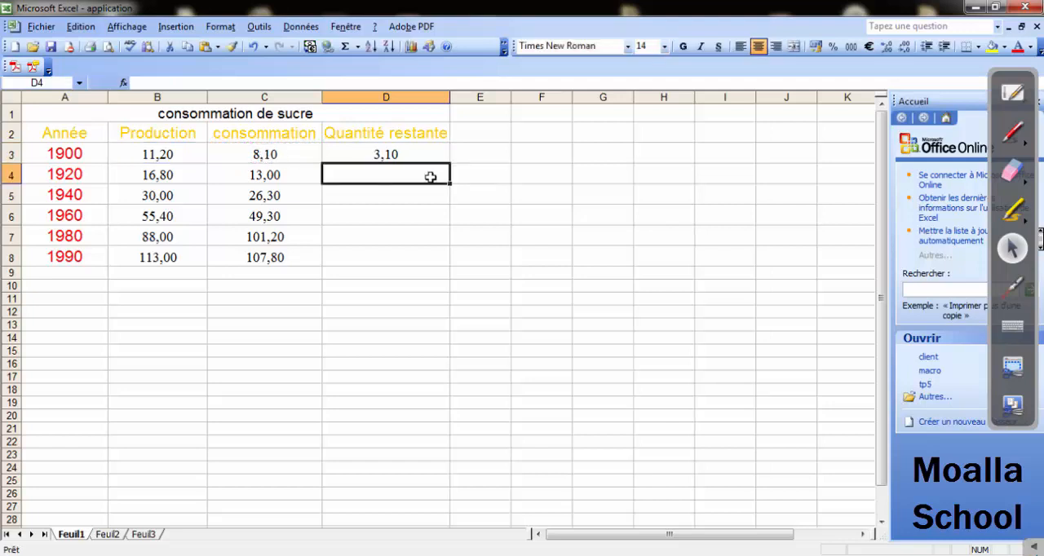
Fill the remaining quantity formula from D3 down through D8.
{"action": "left_click", "coordinate": [413, 155]}
{"action": "left_click_drag", "start_coordinate": [448, 162], "coordinate": [449, 265]}
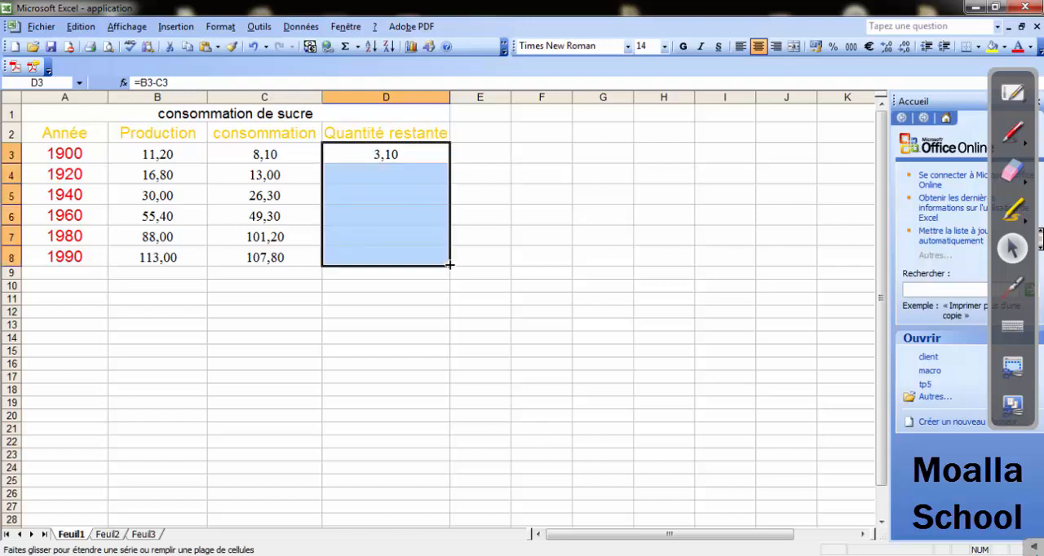
{"action": "left_click", "coordinate": [393, 297]}
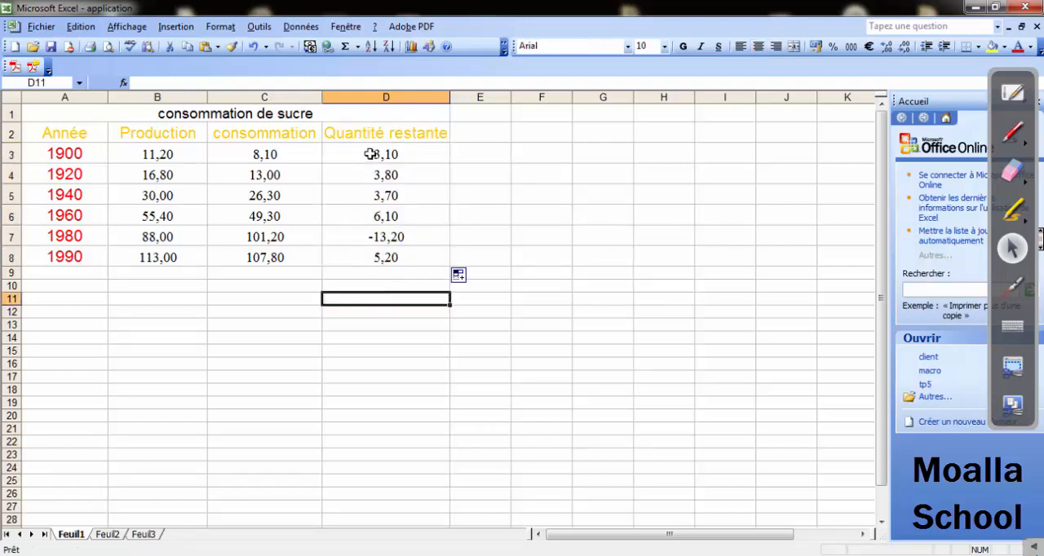
Examine the copied formulas in D4 to D8 to see which production and consumption cells each one references.
{"action": "left_click", "coordinate": [381, 175]}
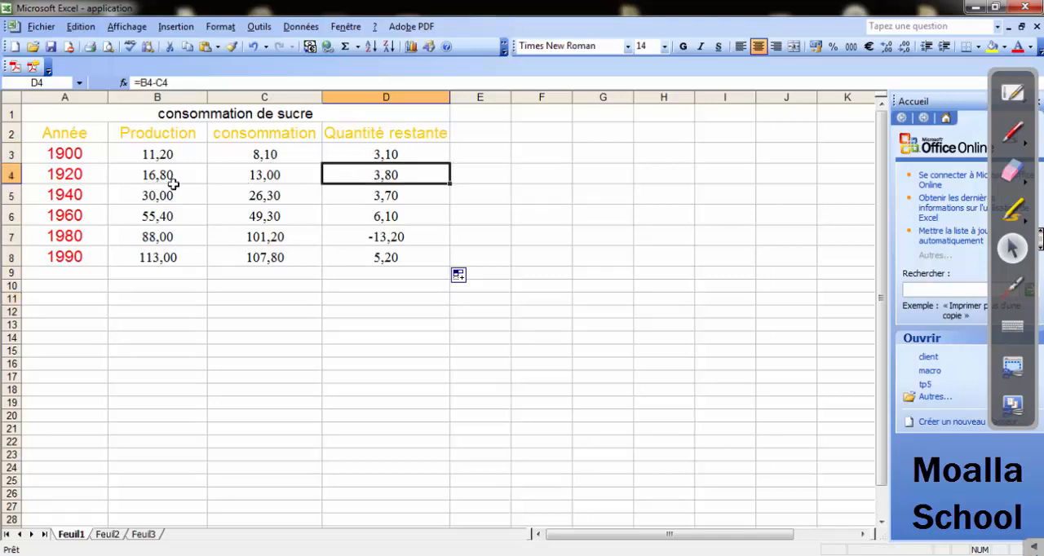
{"action": "left_click", "coordinate": [374, 199]}
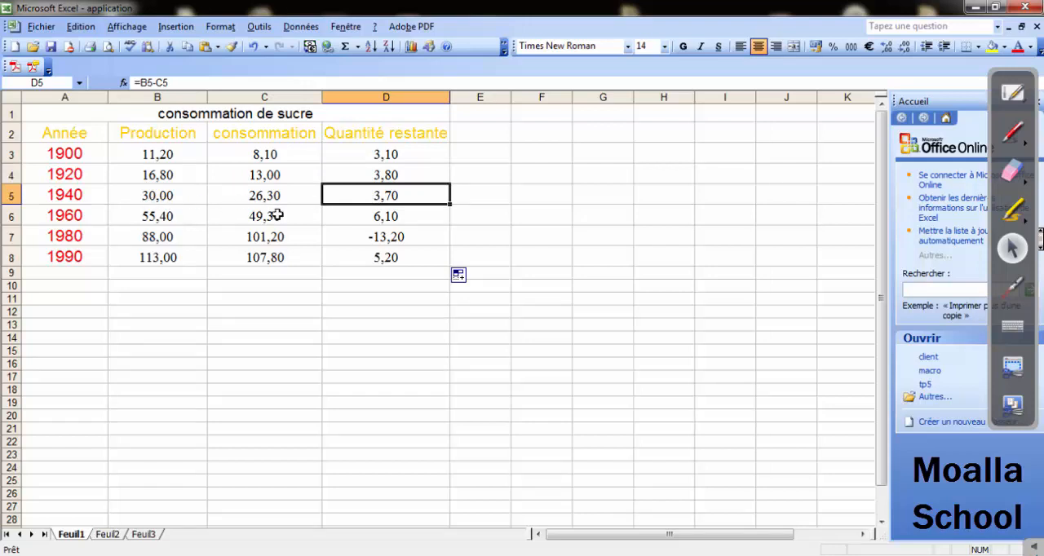
{"action": "left_click", "coordinate": [373, 218]}
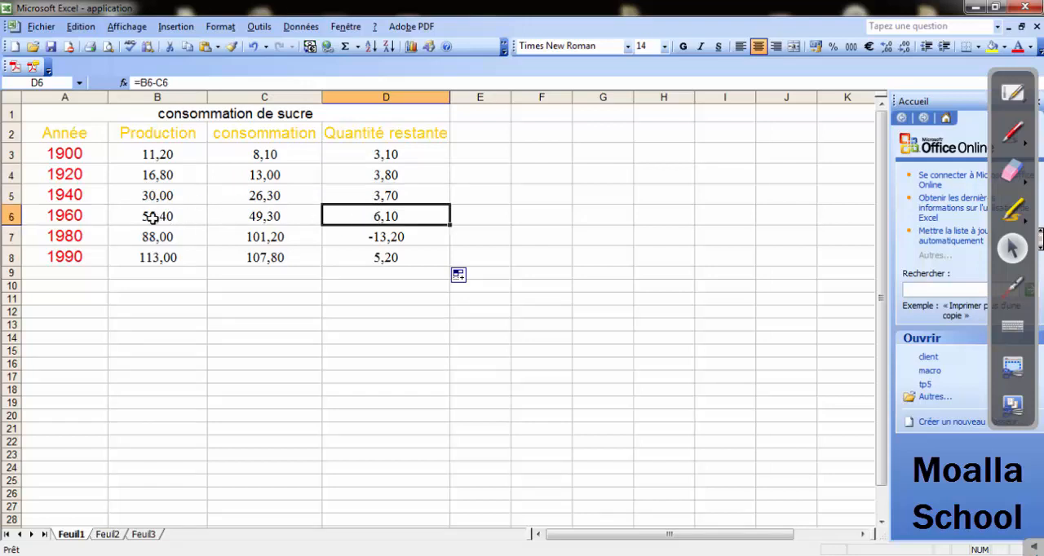
{"action": "left_click", "coordinate": [367, 235]}
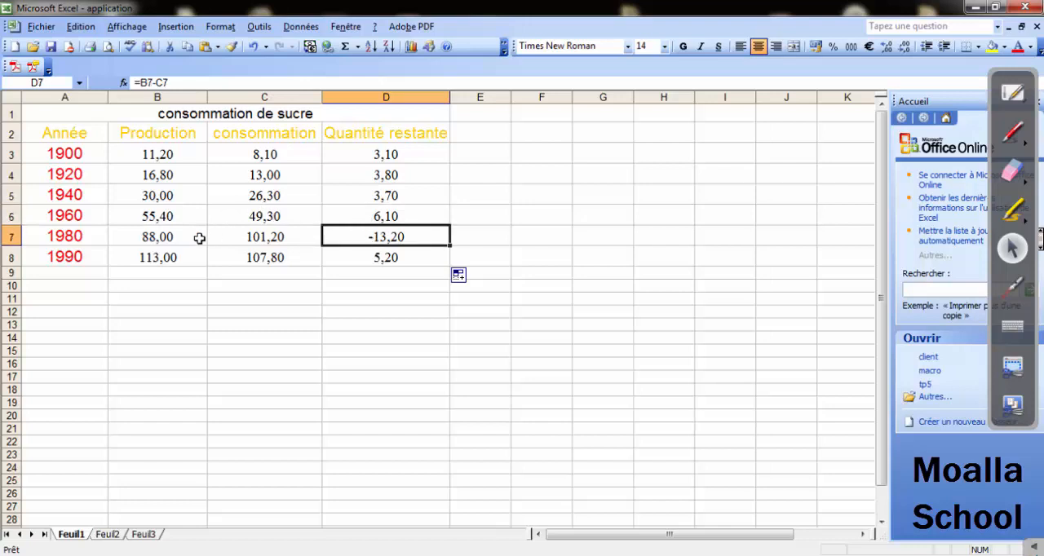
{"action": "left_click", "coordinate": [380, 257]}
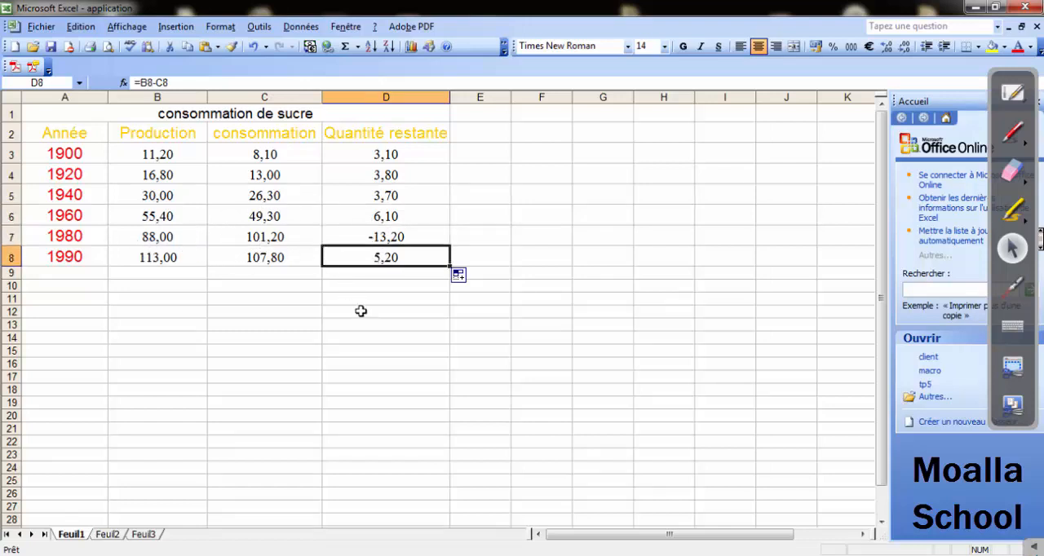
{"action": "left_click", "coordinate": [315, 324]}
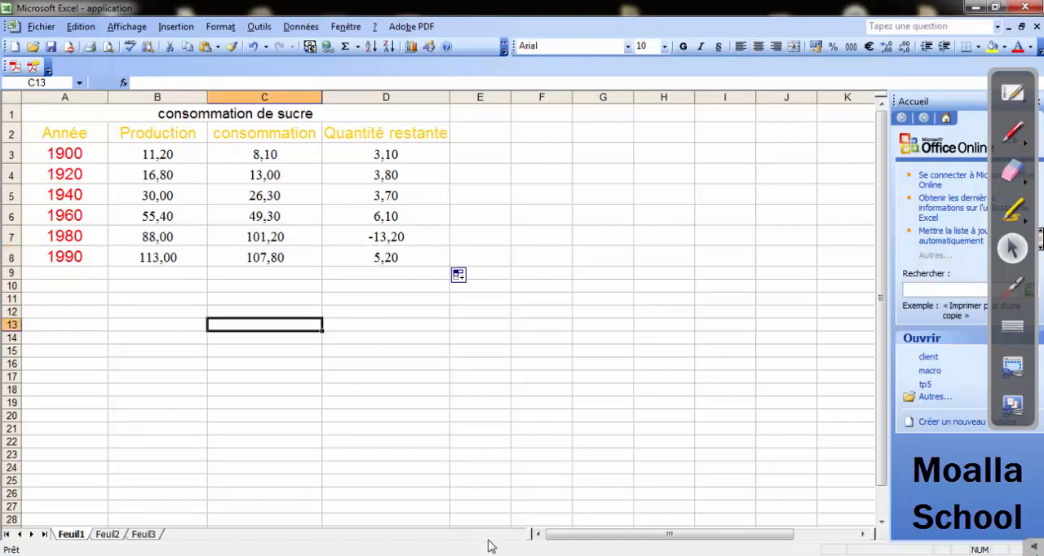
Switch to the Word exercise sheet, read question 7 about the total of the productions, and return to Excel to select cell B9.
{"action": "left_click", "coordinate": [532, 553]}
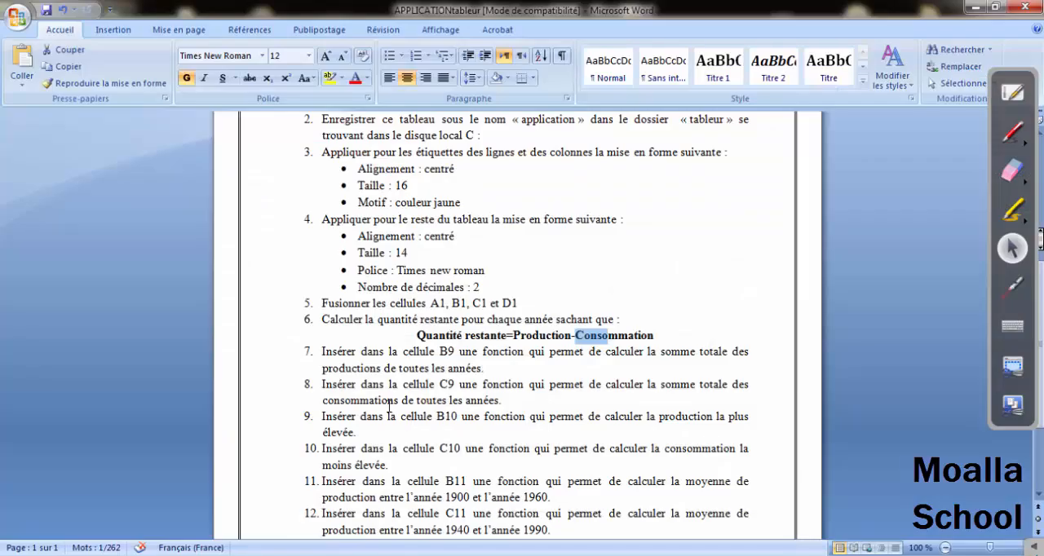
{"action": "left_click_drag", "start_coordinate": [323, 353], "coordinate": [585, 351]}
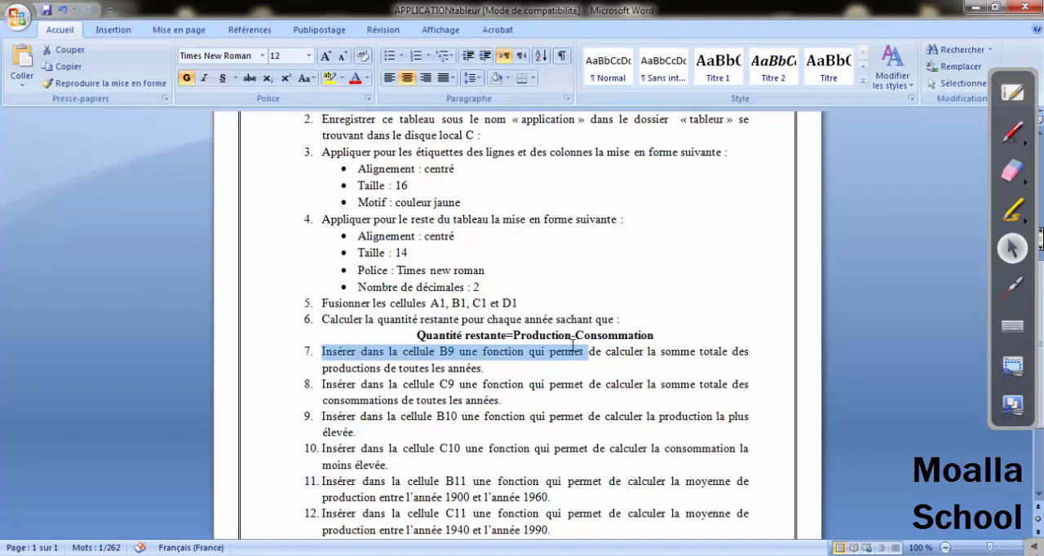
{"action": "left_click", "coordinate": [510, 360]}
{"action": "left_click_drag", "start_coordinate": [459, 352], "coordinate": [528, 352]}
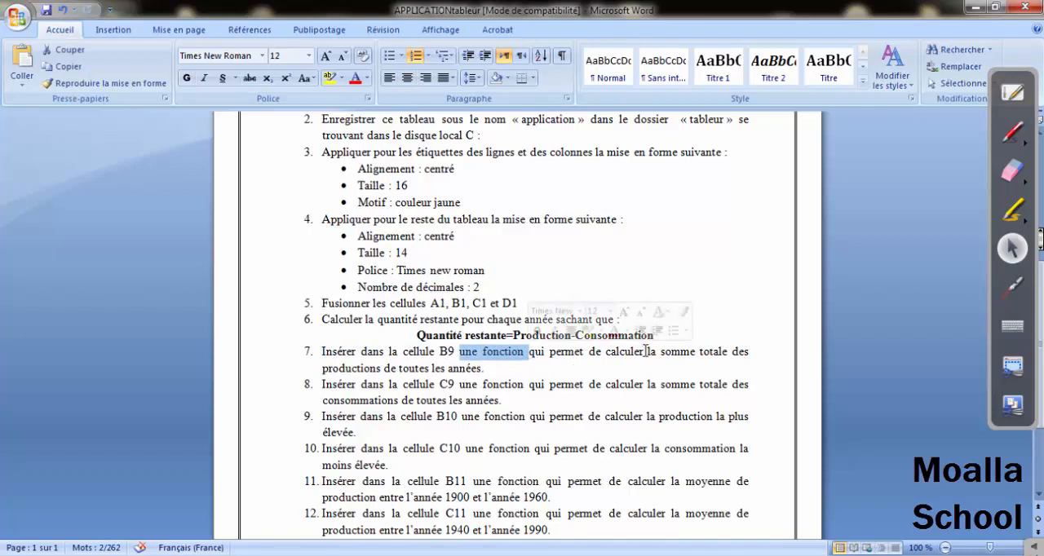
{"action": "left_click_drag", "start_coordinate": [660, 352], "coordinate": [723, 354]}
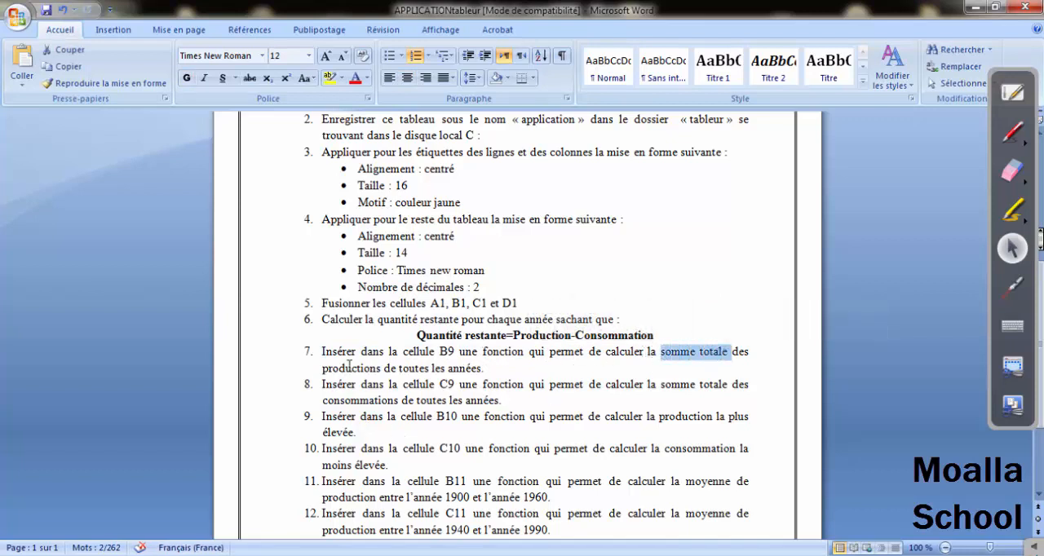
{"action": "left_click_drag", "start_coordinate": [343, 369], "coordinate": [482, 368]}
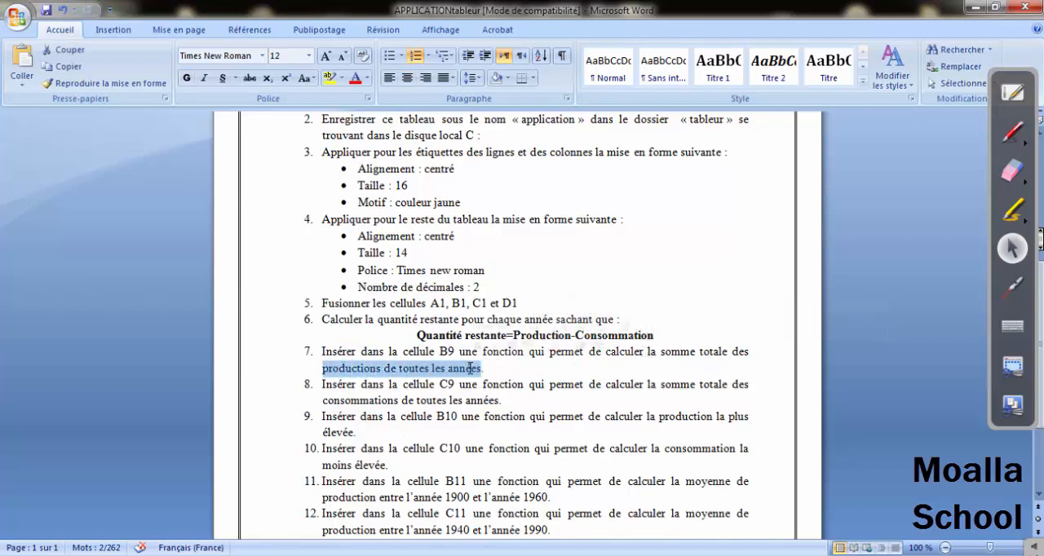
{"action": "key", "text": "alt+Tab"}
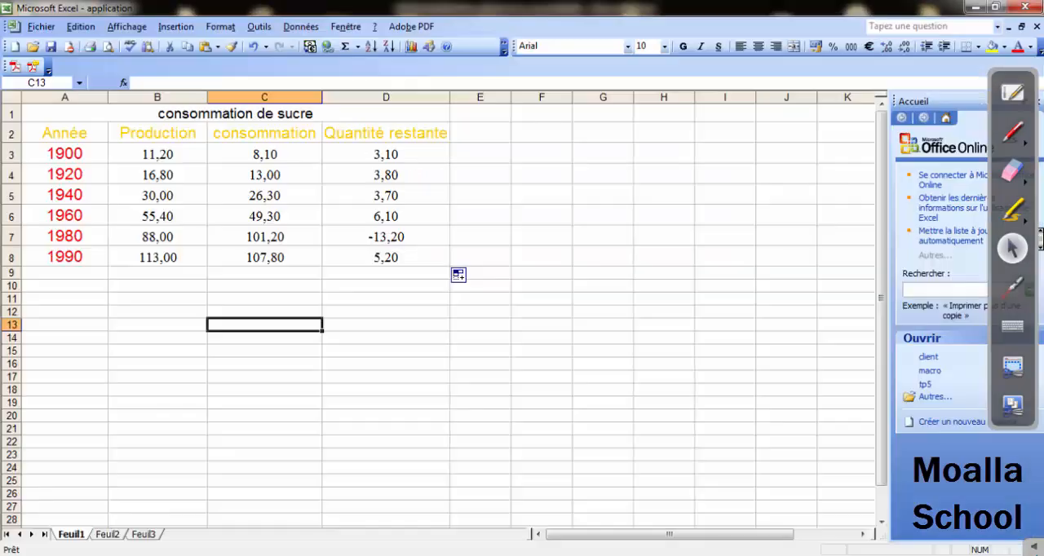
{"action": "left_click", "coordinate": [155, 275]}
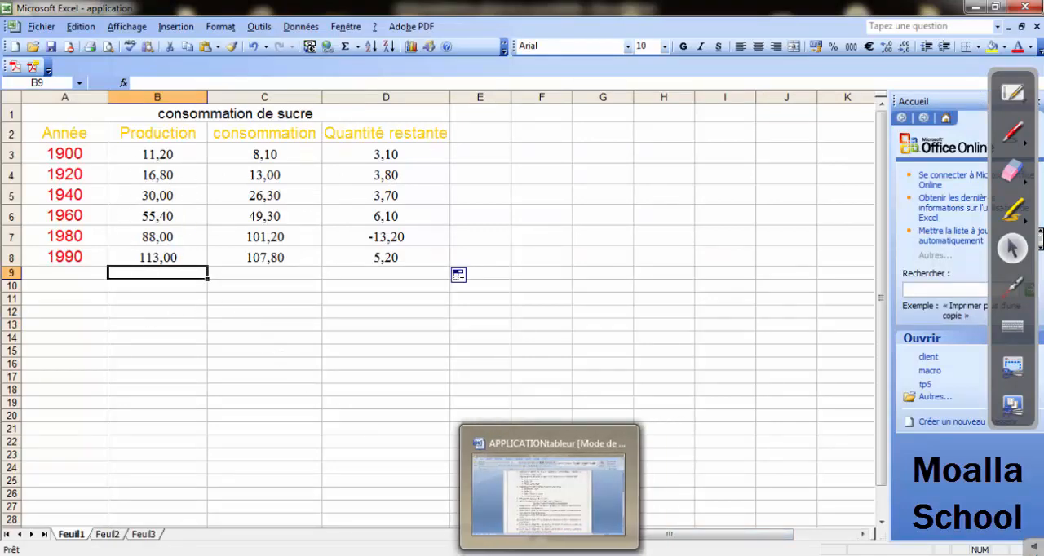
Annotate question 7 on the Word sheet in red, circling "fonction", underlining "somme" and handwriting "somme", erase the marks, and return to Excel.
{"action": "left_click", "coordinate": [551, 555]}
{"action": "left_click_drag", "start_coordinate": [475, 352], "coordinate": [698, 353]}
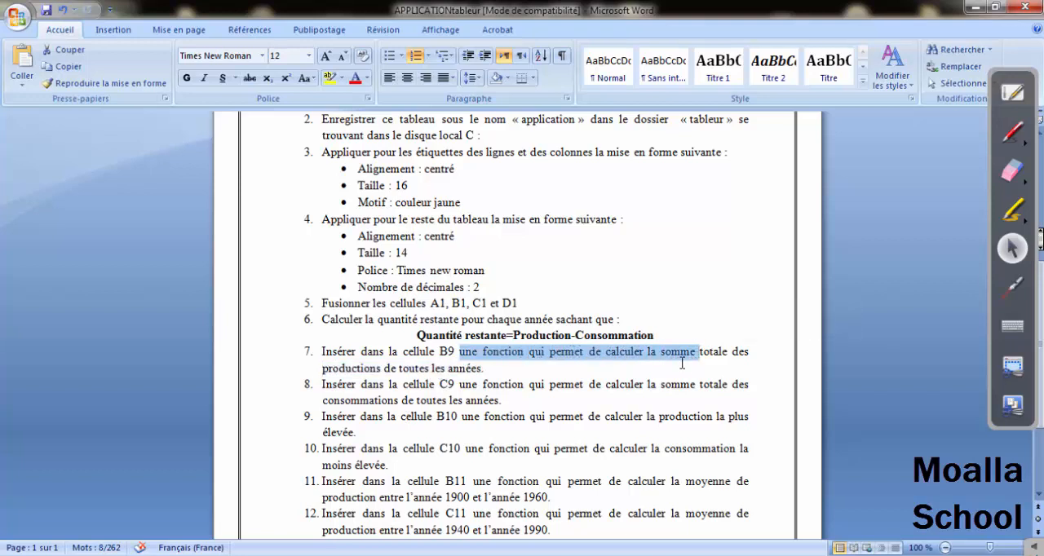
{"action": "left_click", "coordinate": [1013, 133]}
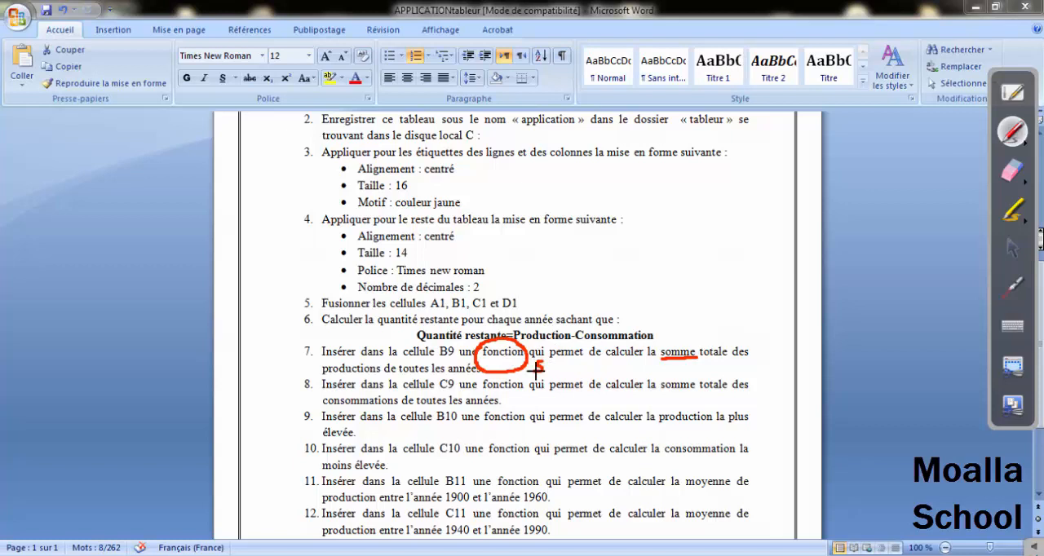
{"action": "left_click_drag", "start_coordinate": [543, 369], "coordinate": [555, 367]}
{"action": "left_click_drag", "start_coordinate": [601, 366], "coordinate": [612, 367]}
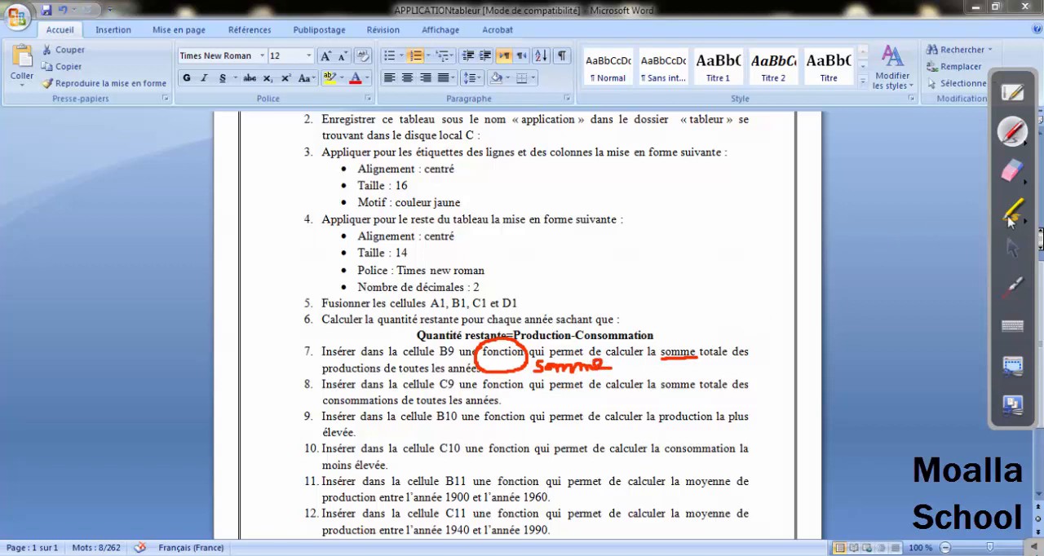
{"action": "left_click", "coordinate": [1011, 170]}
{"action": "mouse_move", "coordinate": [680, 344]}
{"action": "left_mouse_down"}
{"action": "mouse_move", "coordinate": [601, 354]}
{"action": "mouse_move", "coordinate": [714, 350]}
{"action": "mouse_move", "coordinate": [514, 358]}
{"action": "mouse_move", "coordinate": [766, 245]}
{"action": "left_mouse_up"}
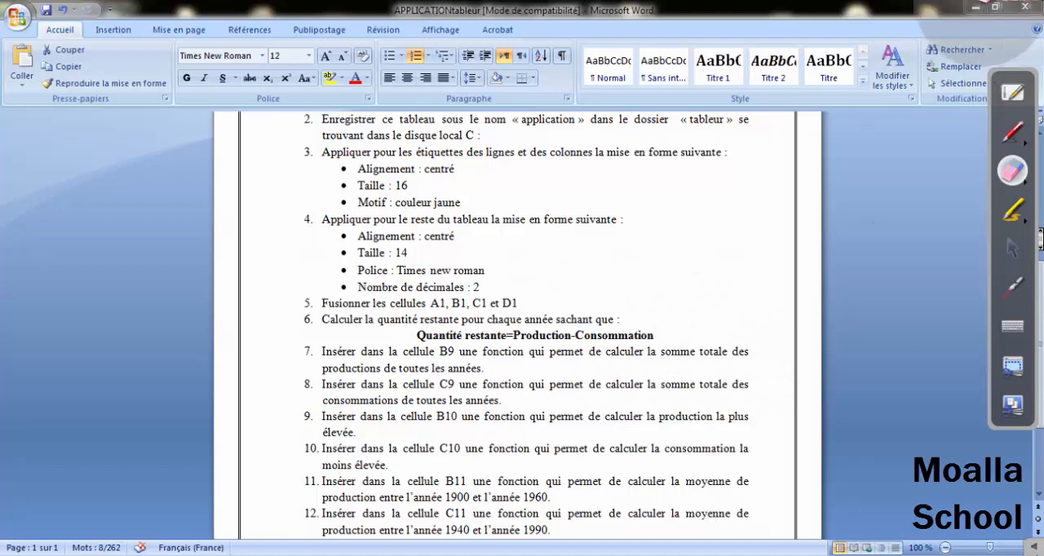
{"action": "left_click", "coordinate": [1012, 249]}
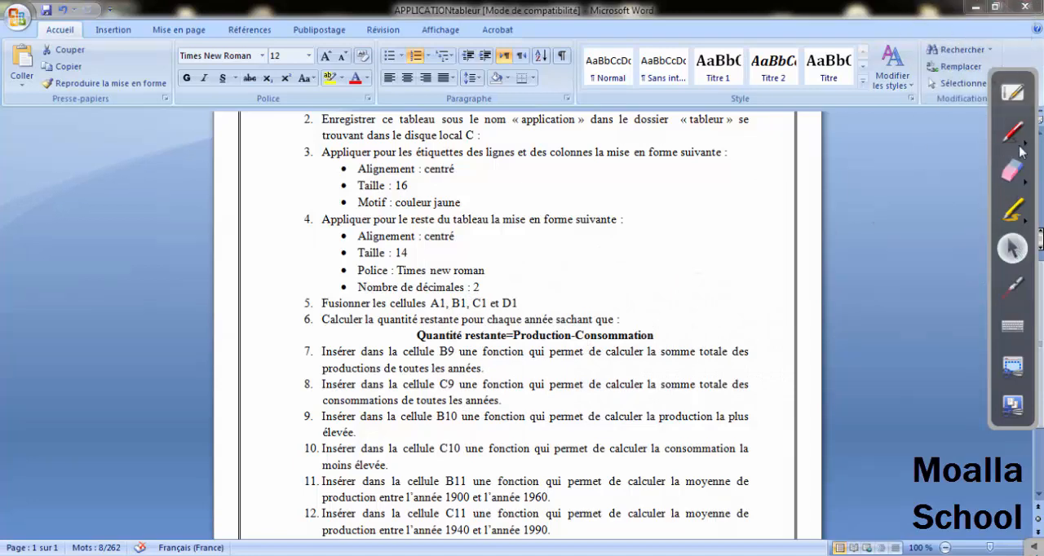
{"action": "left_click", "coordinate": [976, 8]}
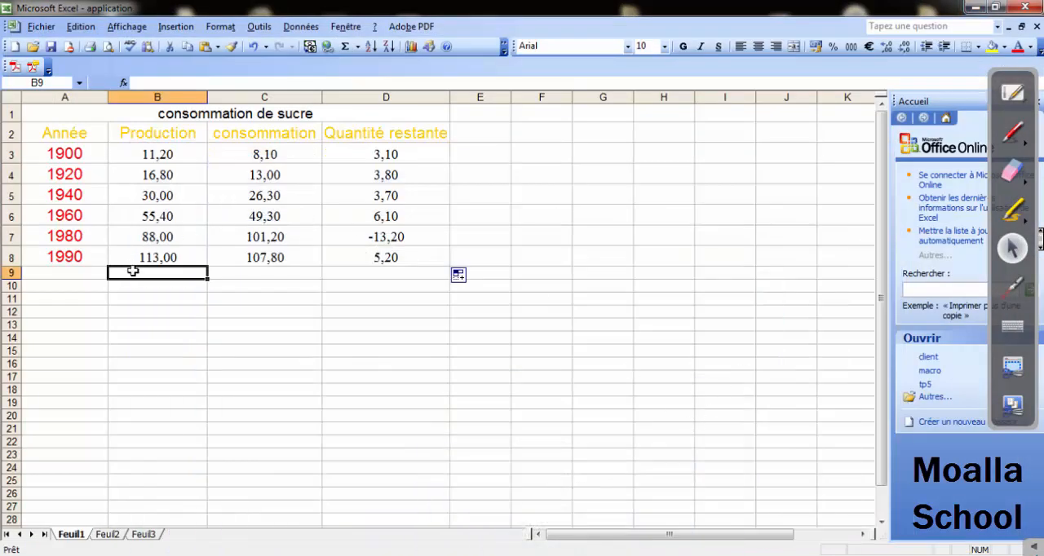
{"action": "left_click", "coordinate": [187, 33]}
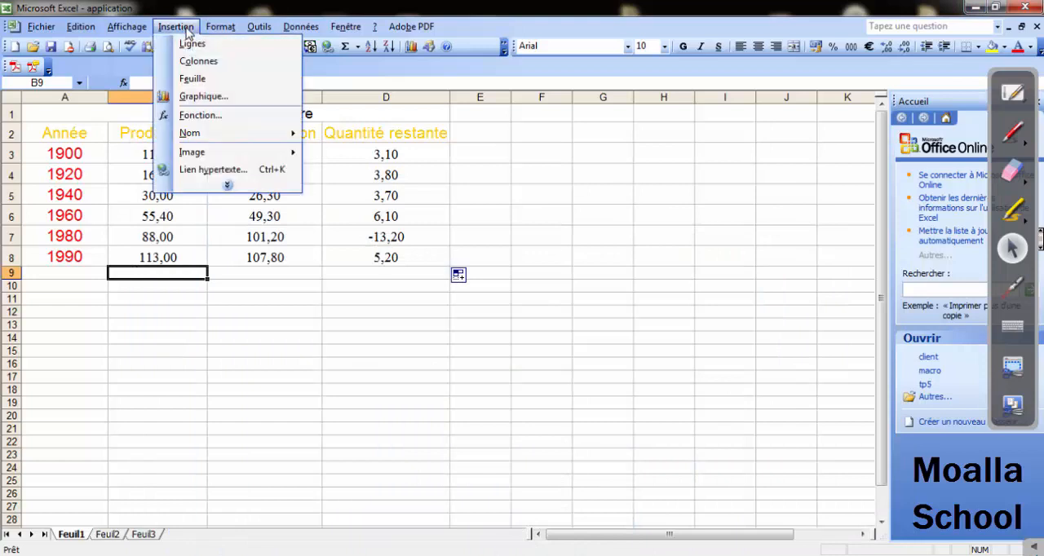
{"action": "left_click", "coordinate": [199, 114]}
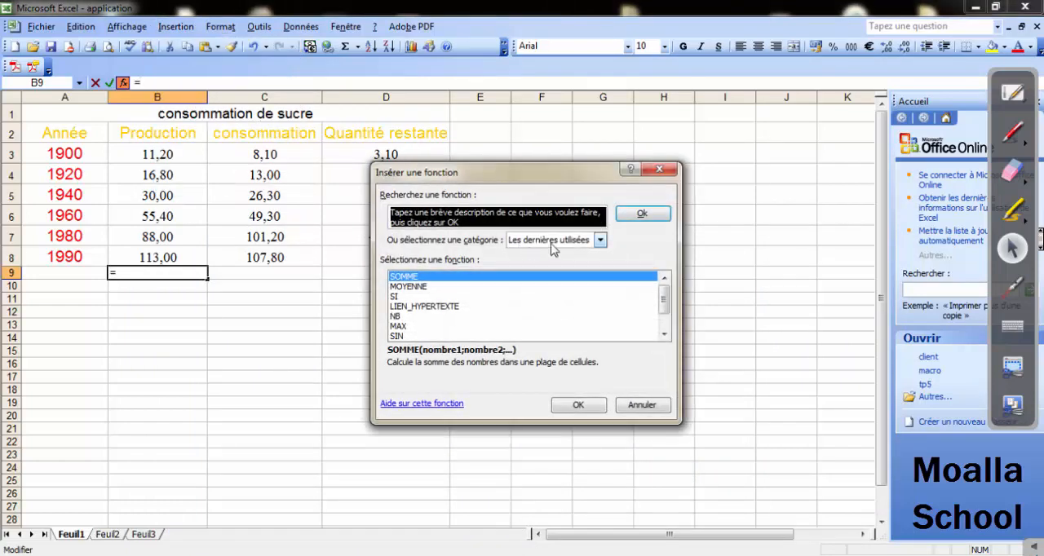
{"action": "left_click", "coordinate": [599, 239]}
{"action": "left_click", "coordinate": [523, 257]}
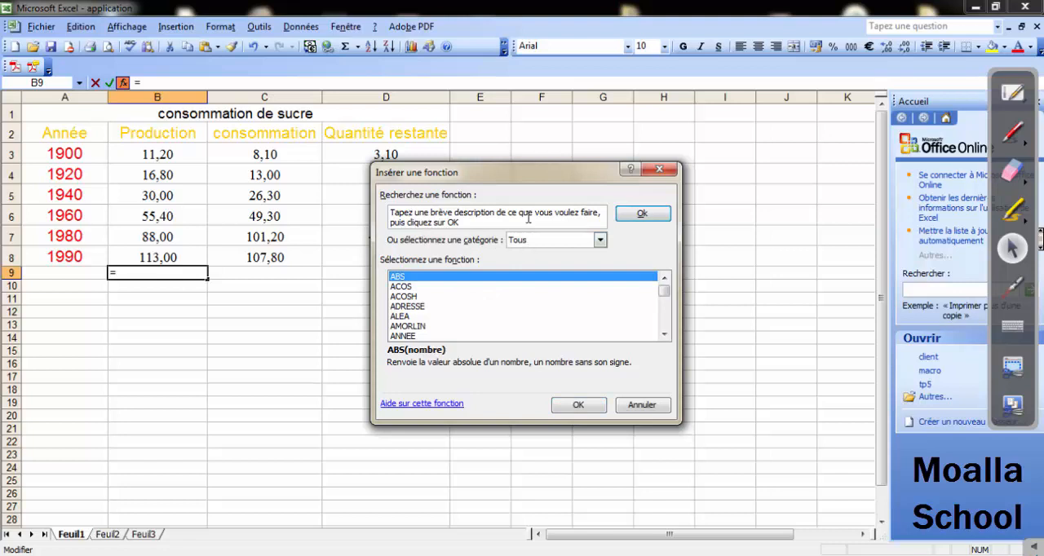
{"action": "left_click", "coordinate": [410, 213]}
{"action": "left_click", "coordinate": [398, 289]}
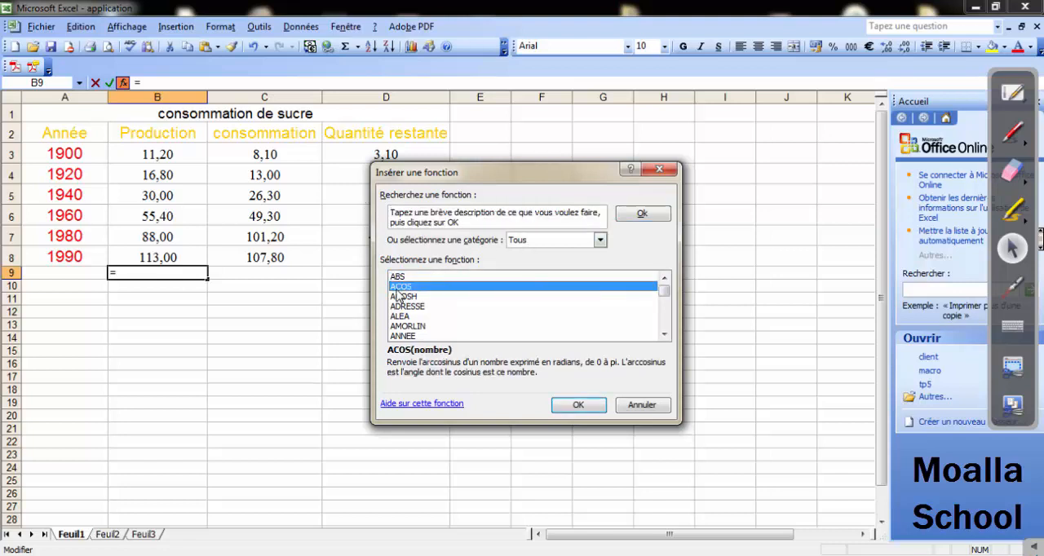
{"action": "key", "text": "s"}
{"action": "key", "text": "s"}
{"action": "key", "text": "s"}
{"action": "key", "text": "s"}
{"action": "key", "text": "s"}
{"action": "key", "text": "s"}
{"action": "key", "text": "s"}
{"action": "key", "text": "s"}
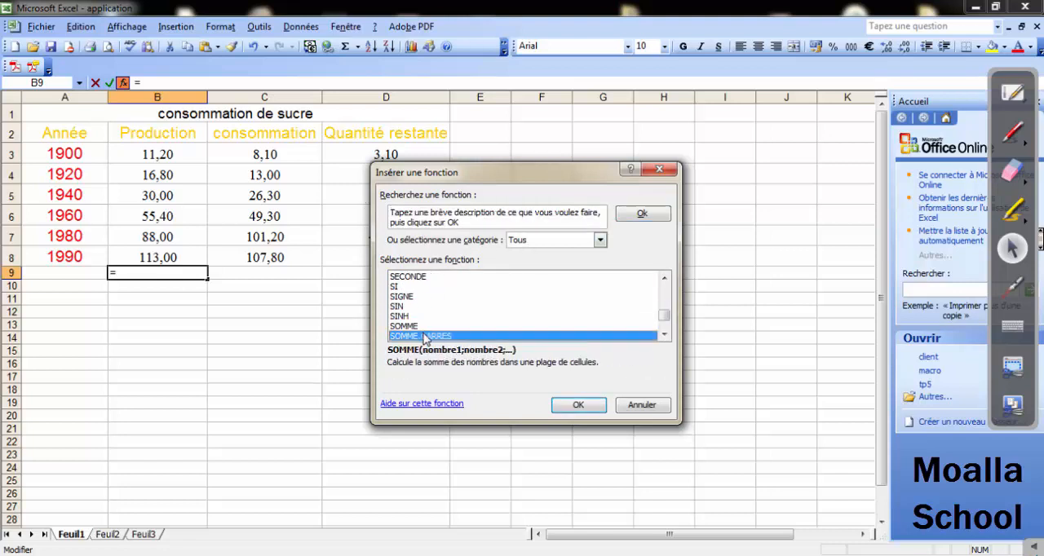
{"action": "left_click", "coordinate": [414, 317]}
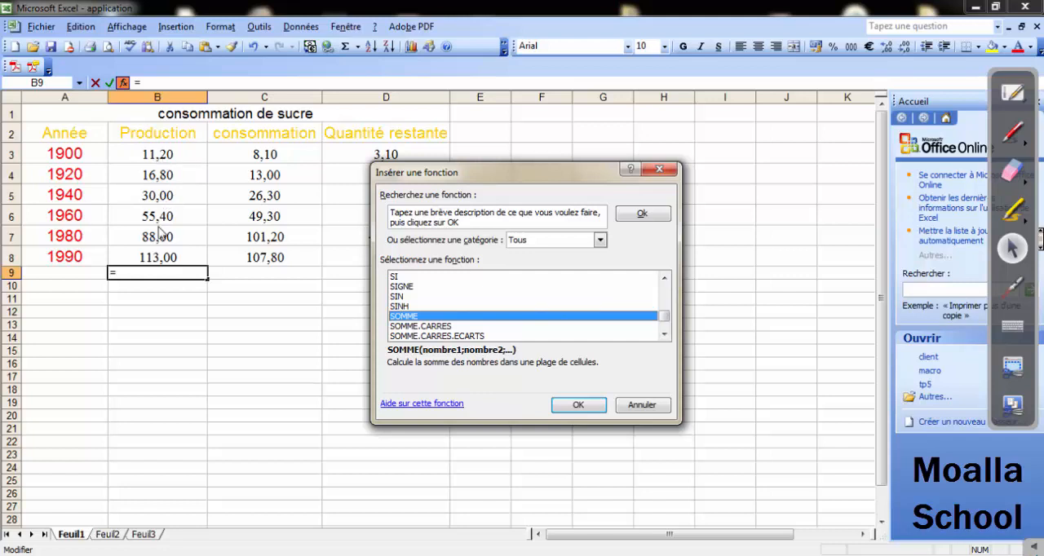
{"action": "left_click", "coordinate": [660, 173]}
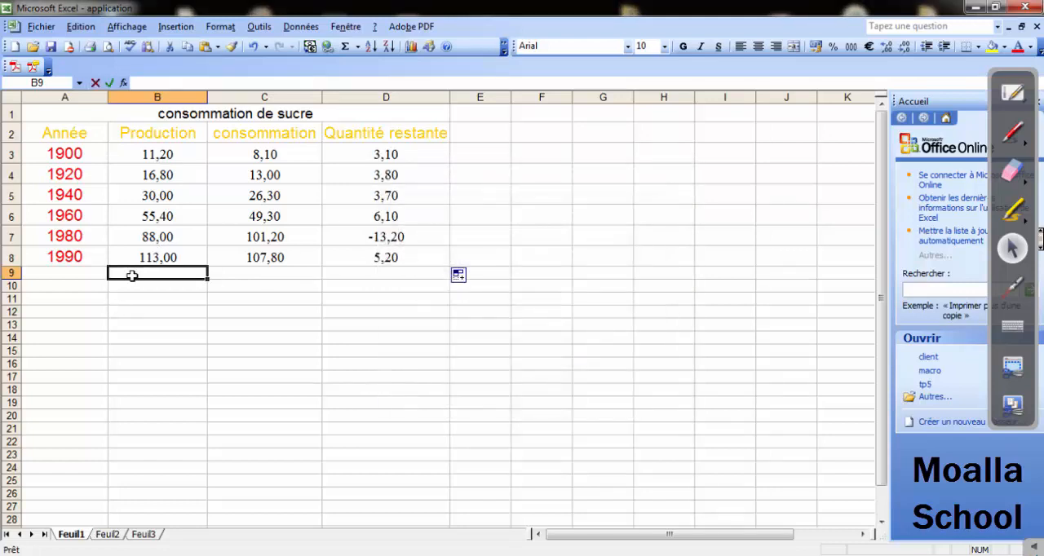
Enter the production total in cell B9 with the function =somme(B3:B8.
{"action": "double_click", "coordinate": [132, 276]}
{"action": "type", "text": "=somme("}
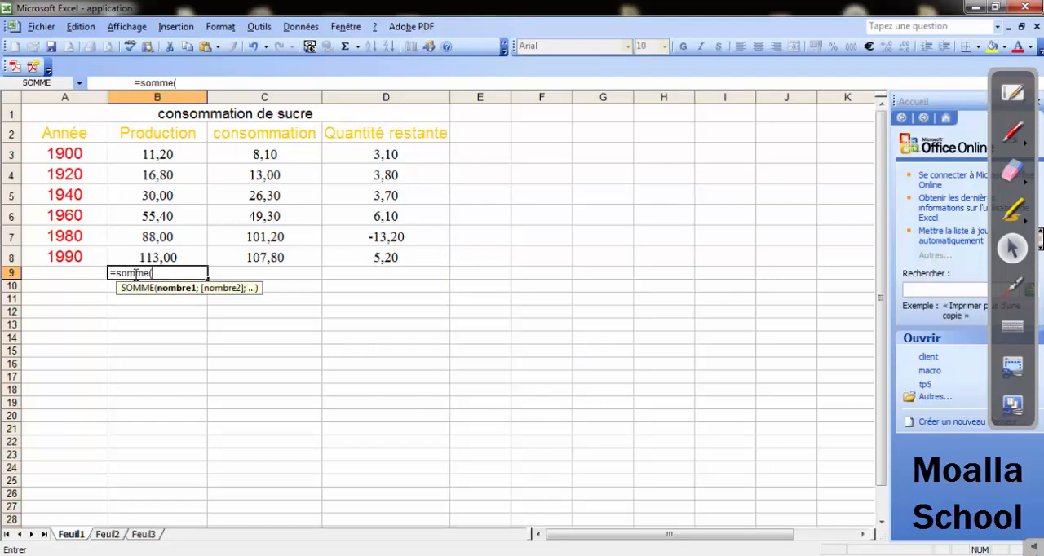
{"action": "left_click", "coordinate": [155, 155]}
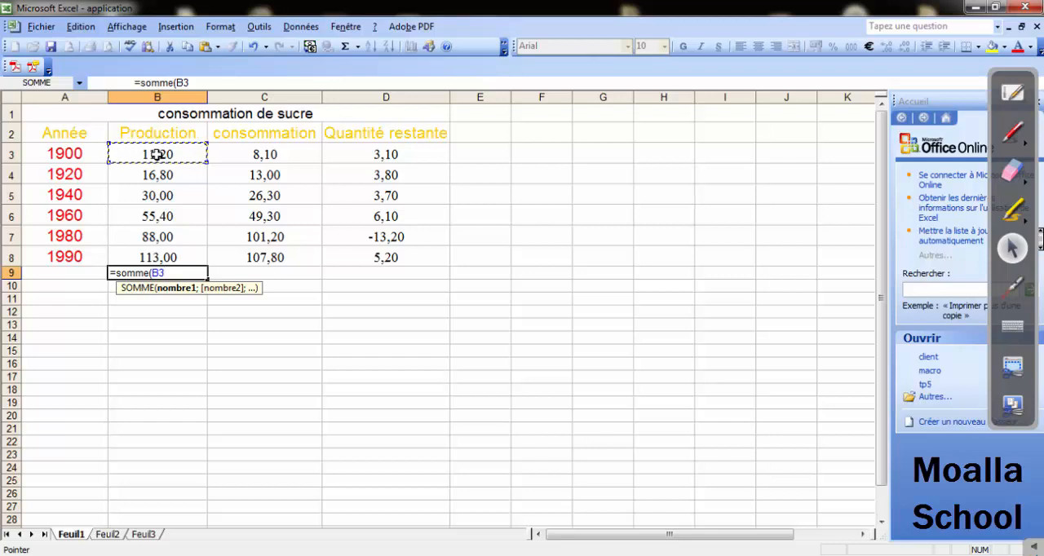
{"action": "key", "text": "F8"}
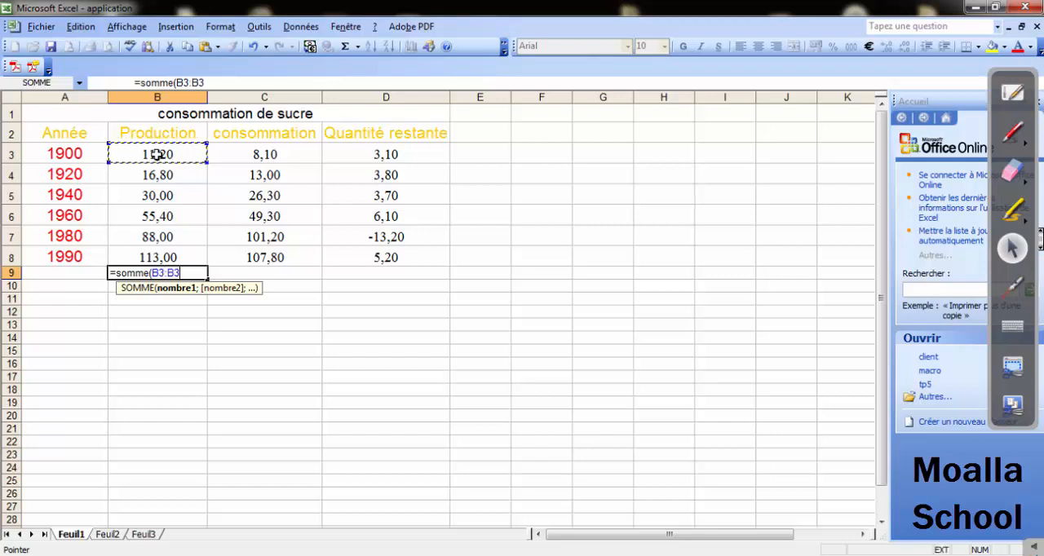
{"action": "left_click", "coordinate": [167, 256]}
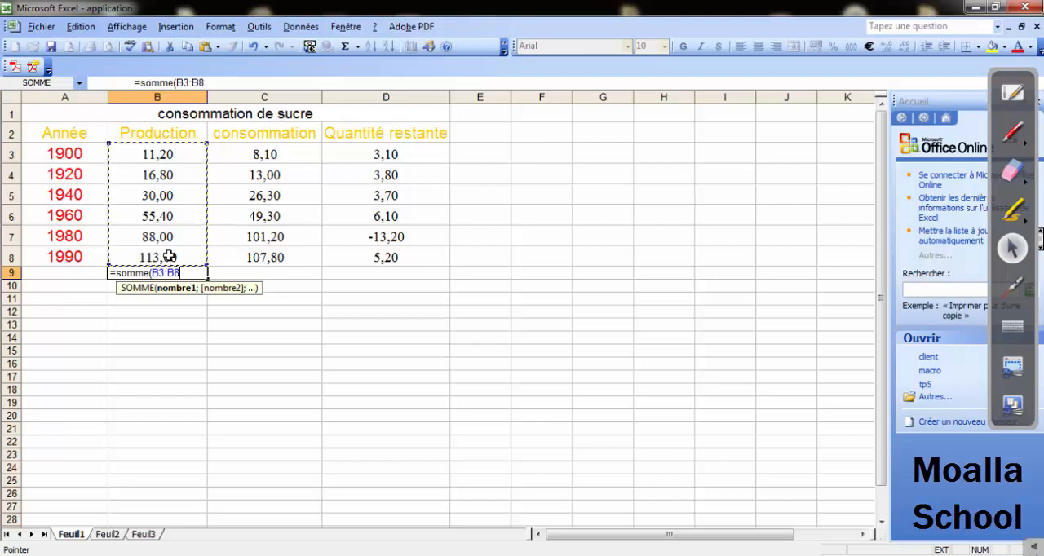
{"action": "key", "text": "Return"}
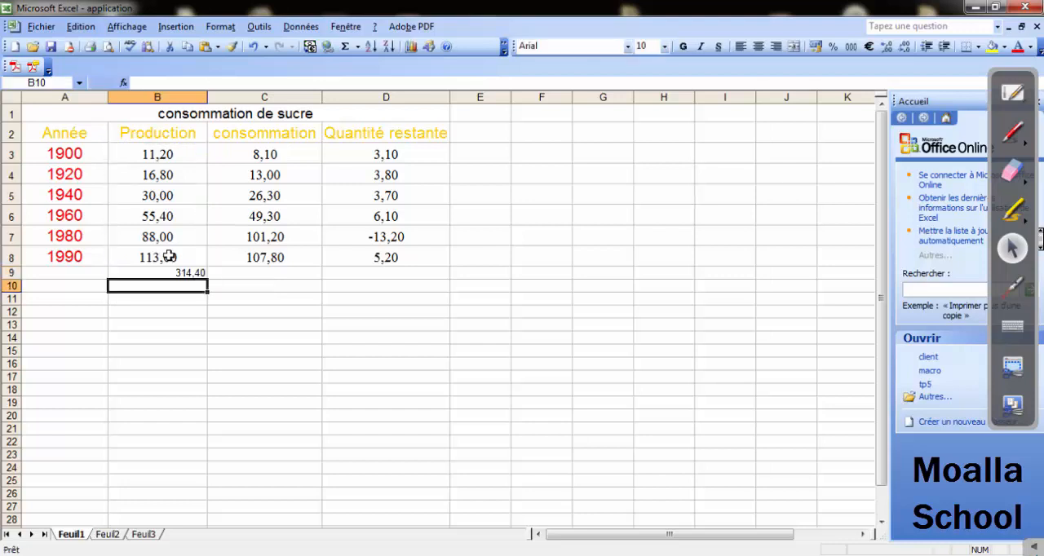
Centre the production total in cell B9 and set its font size to 14.
{"action": "left_click", "coordinate": [186, 274]}
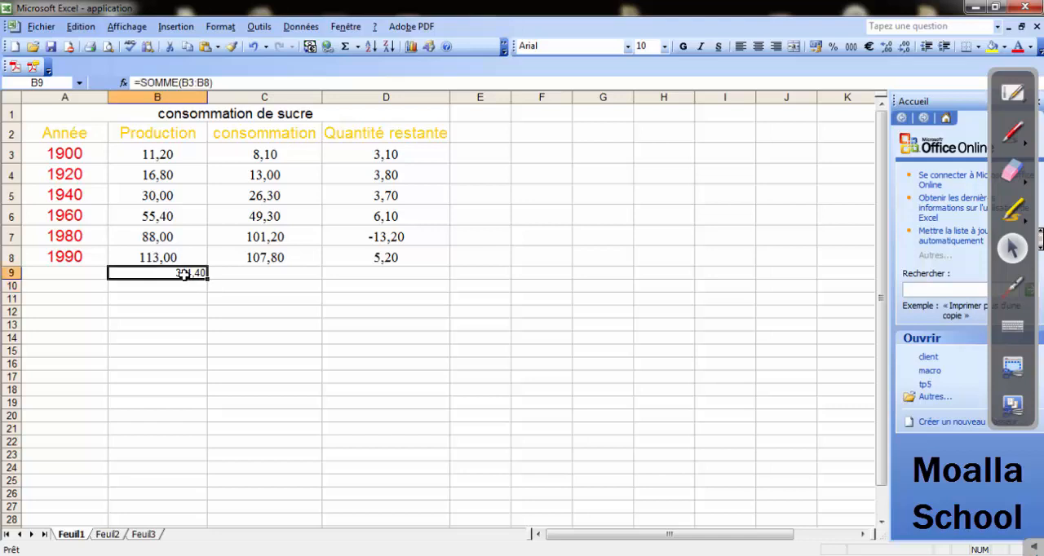
{"action": "left_click", "coordinate": [758, 46]}
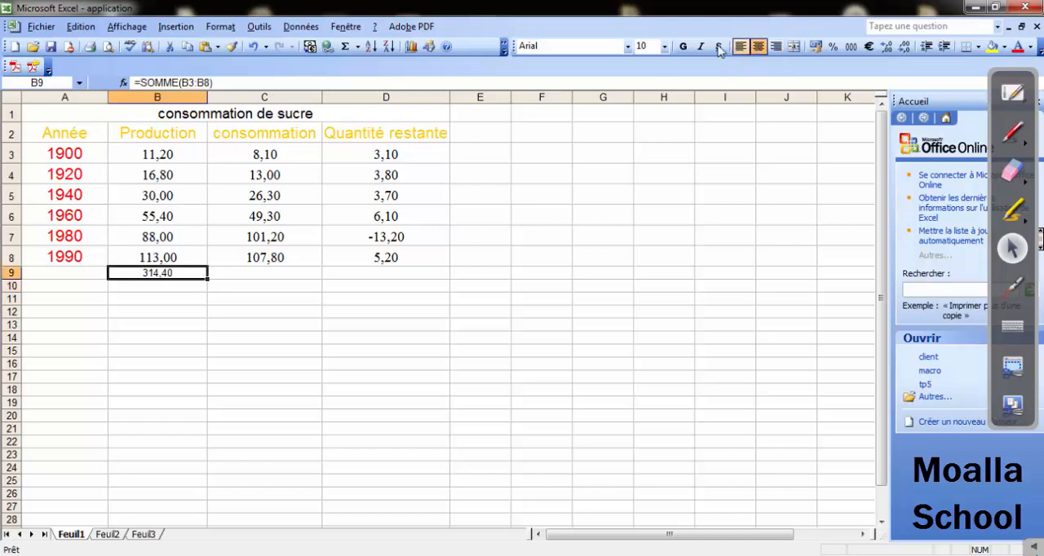
{"action": "left_click", "coordinate": [664, 46]}
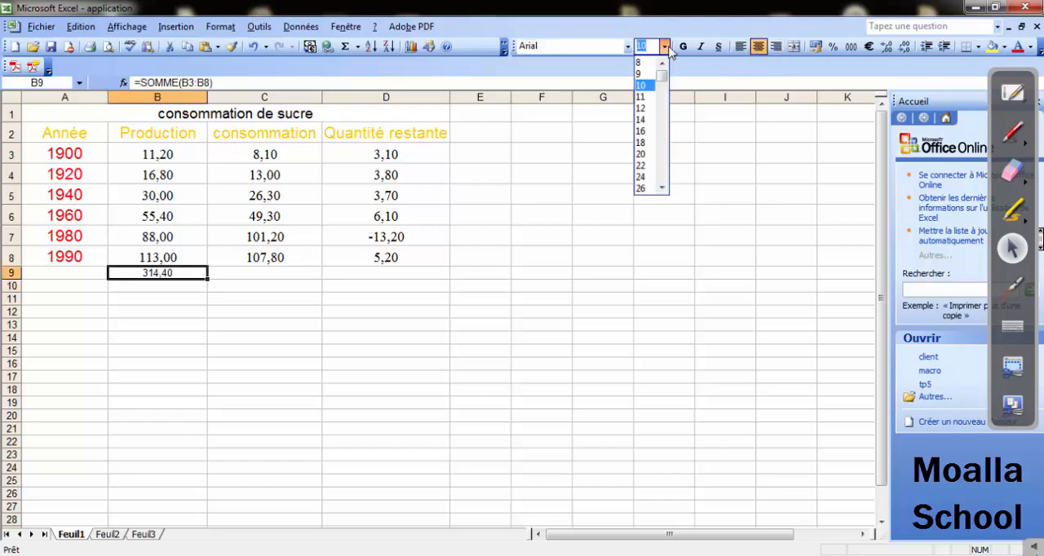
{"action": "left_click", "coordinate": [644, 122]}
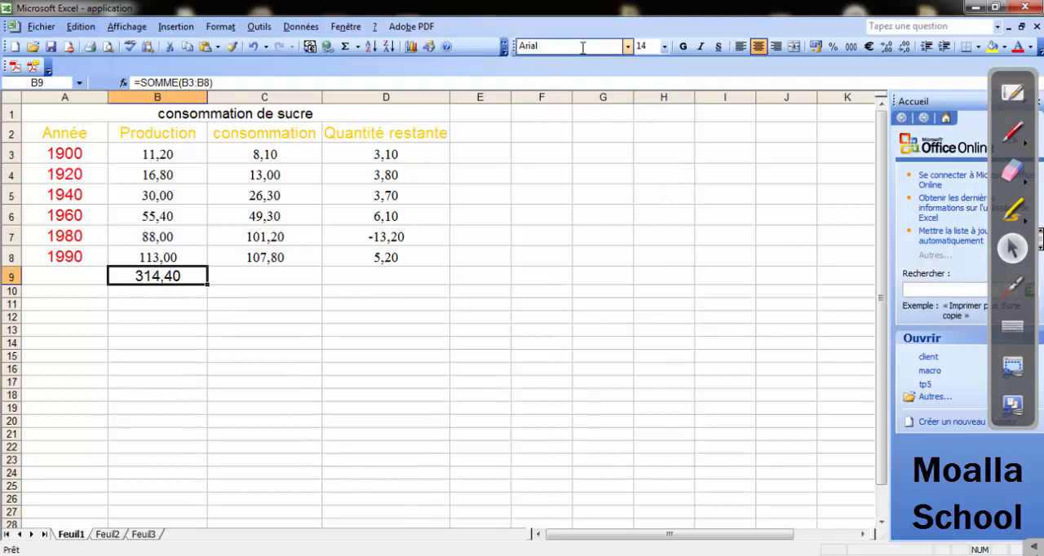
Review the SOMME formula in cell B9 and read question 8 on the Word exercise sheet about the total of the consumptions in C9.
{"action": "left_click", "coordinate": [244, 274]}
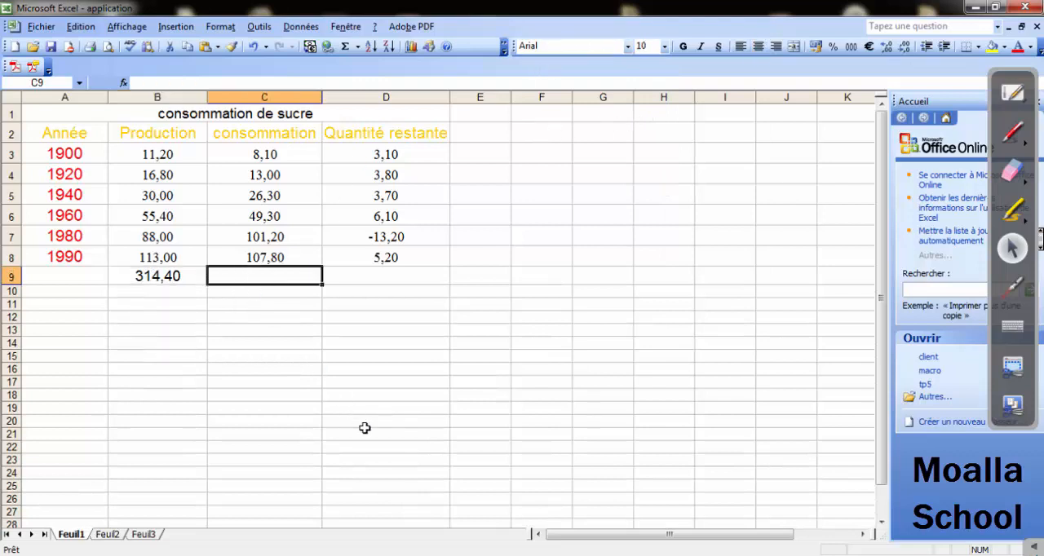
{"action": "left_click", "coordinate": [166, 275]}
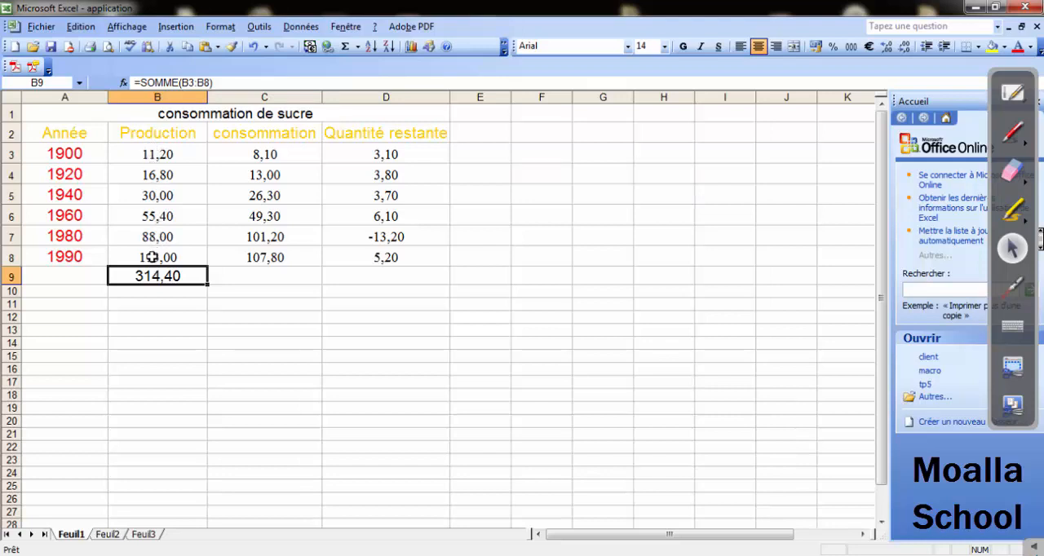
{"action": "left_click", "coordinate": [194, 304]}
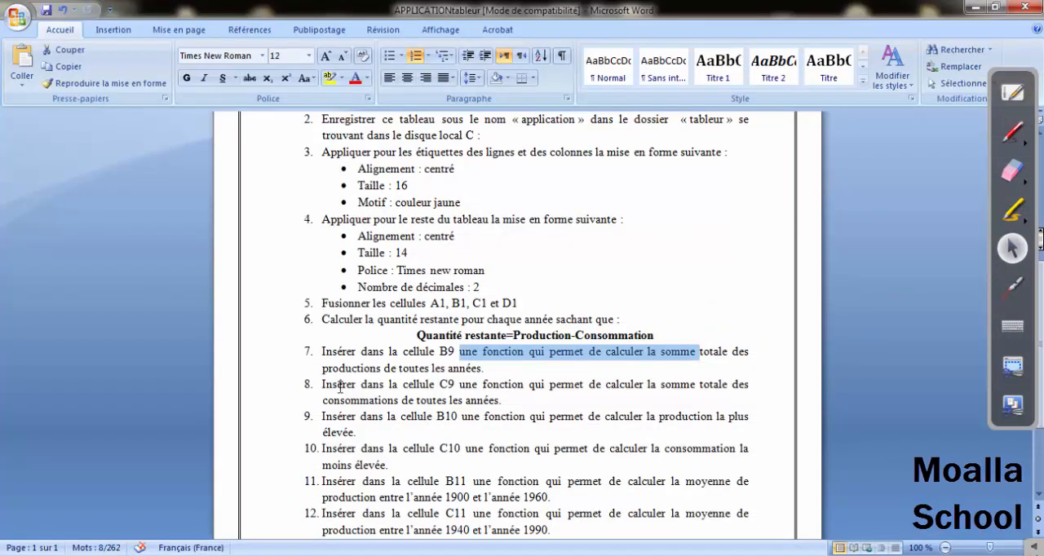
{"action": "left_click_drag", "start_coordinate": [337, 386], "coordinate": [459, 386]}
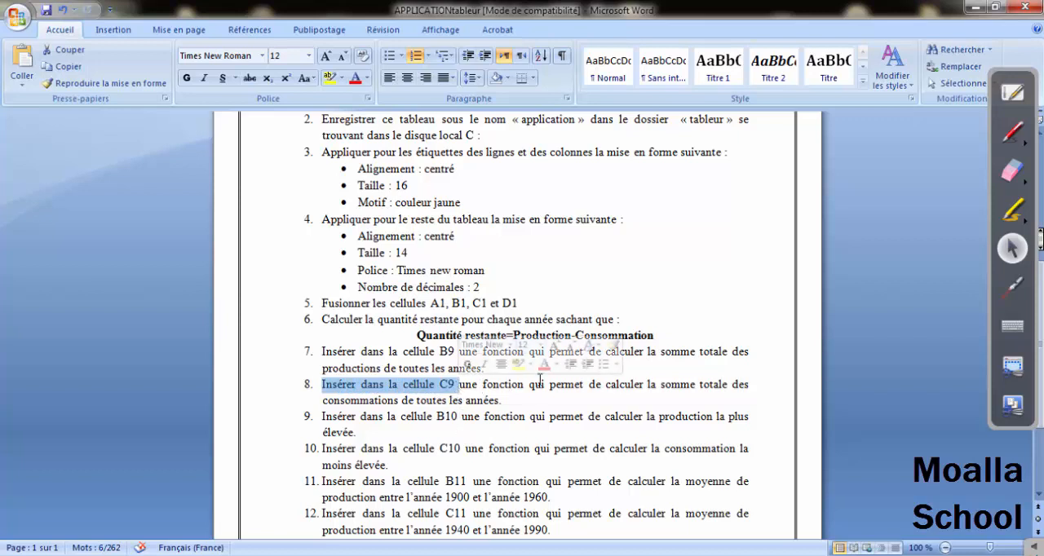
{"action": "left_click_drag", "start_coordinate": [660, 388], "coordinate": [732, 386]}
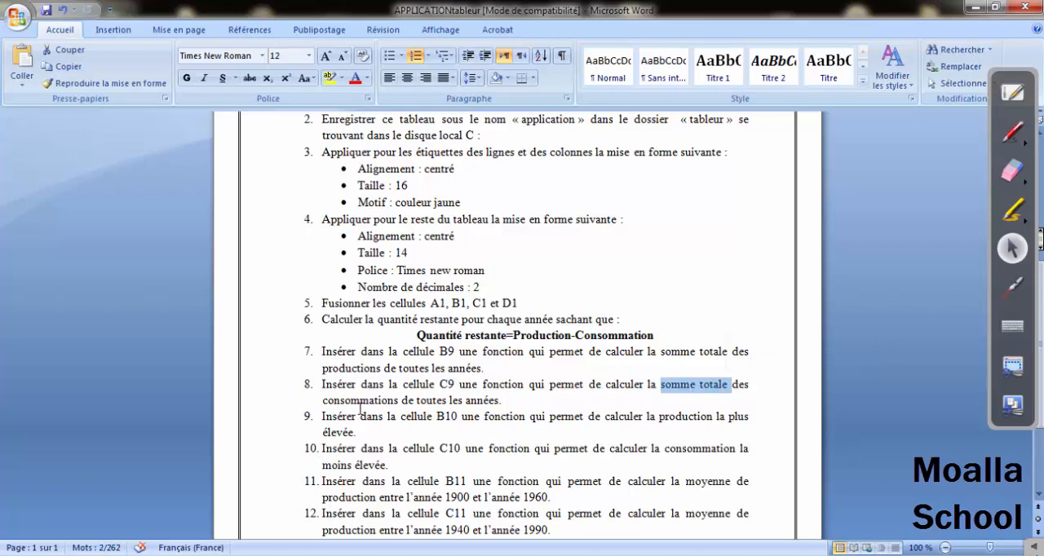
{"action": "left_click_drag", "start_coordinate": [359, 402], "coordinate": [465, 402]}
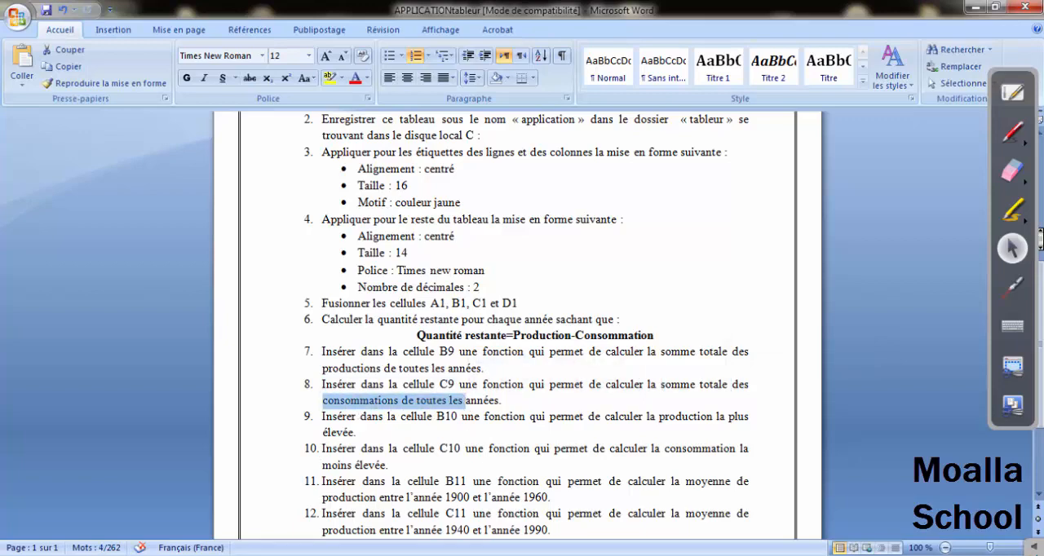
Switch to Excel and enter the consumption total in cell C9 with the function =somme(C3:C8).
{"action": "key", "text": "alt+Tab"}
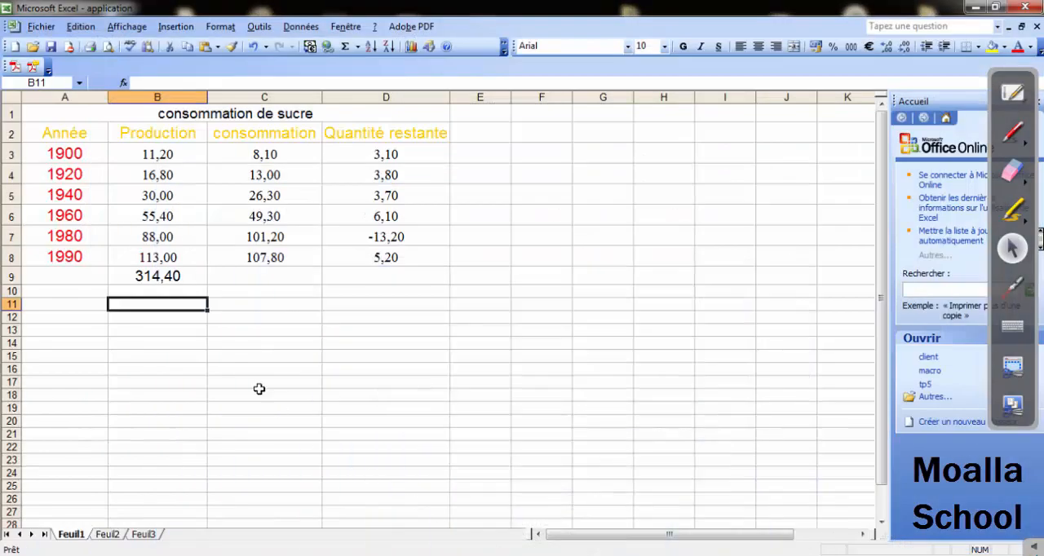
{"action": "left_click", "coordinate": [218, 277]}
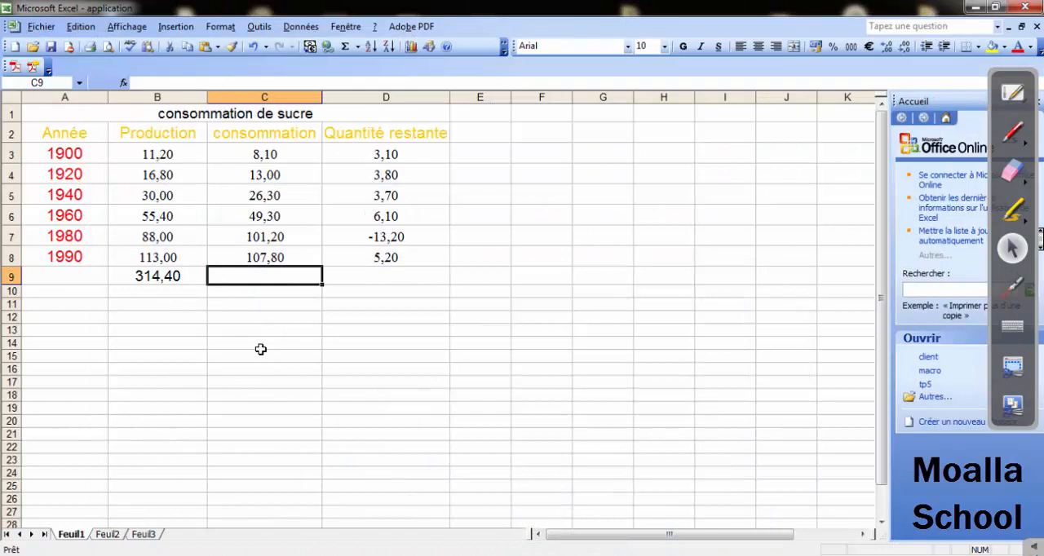
{"action": "type", "text": "=somm"}
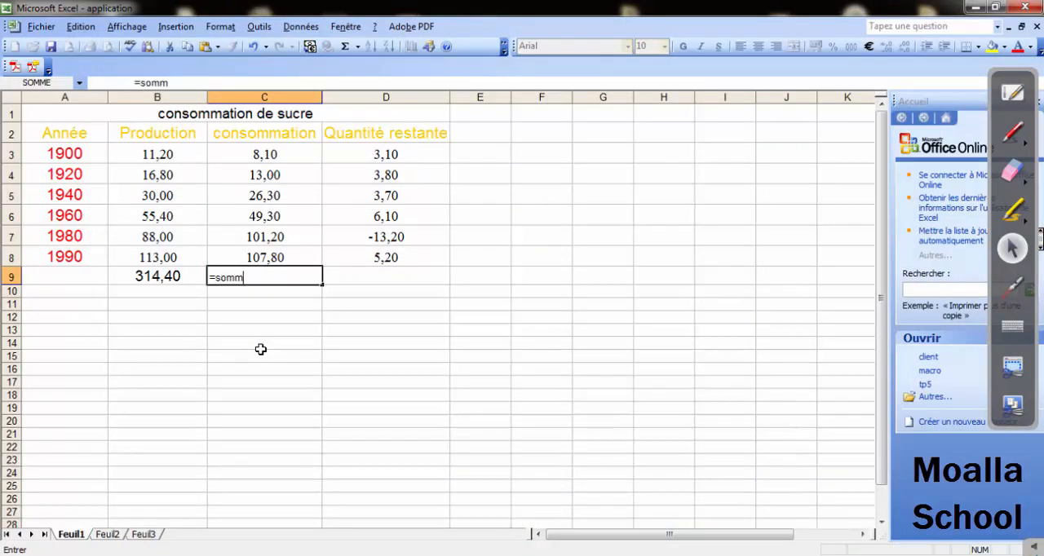
{"action": "type", "text": "e("}
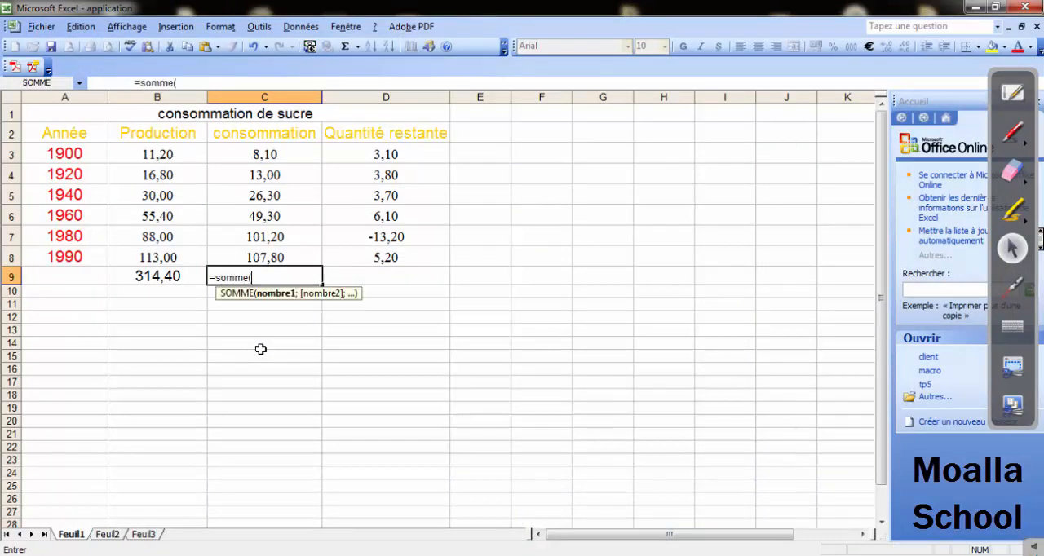
{"action": "left_click", "coordinate": [258, 152]}
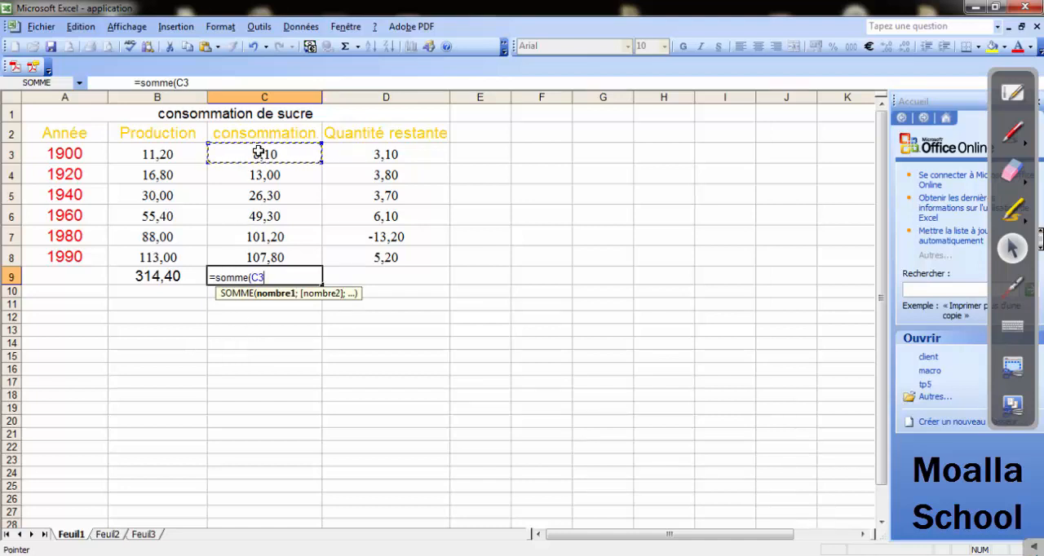
{"action": "key", "text": "F8"}
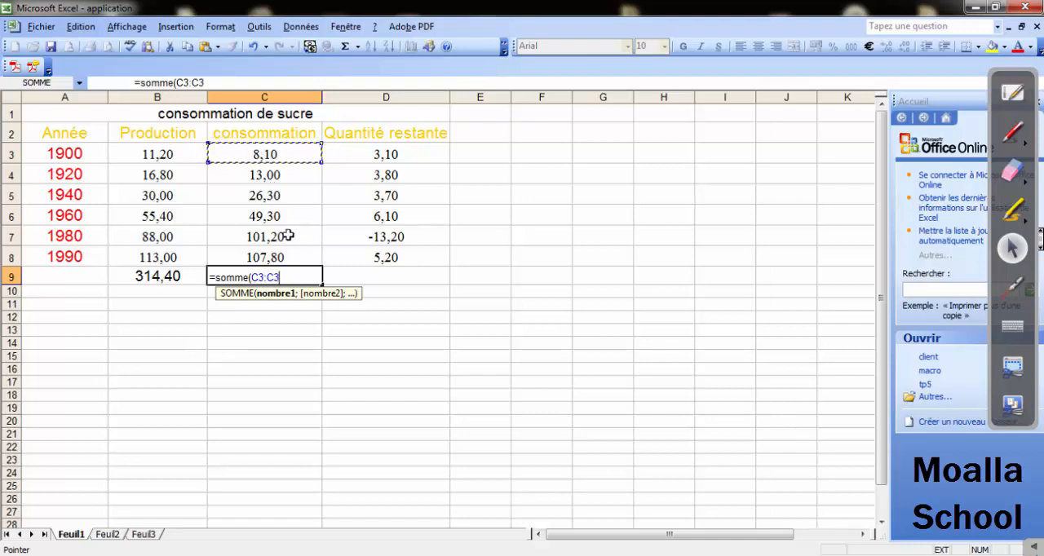
{"action": "left_click", "coordinate": [258, 258]}
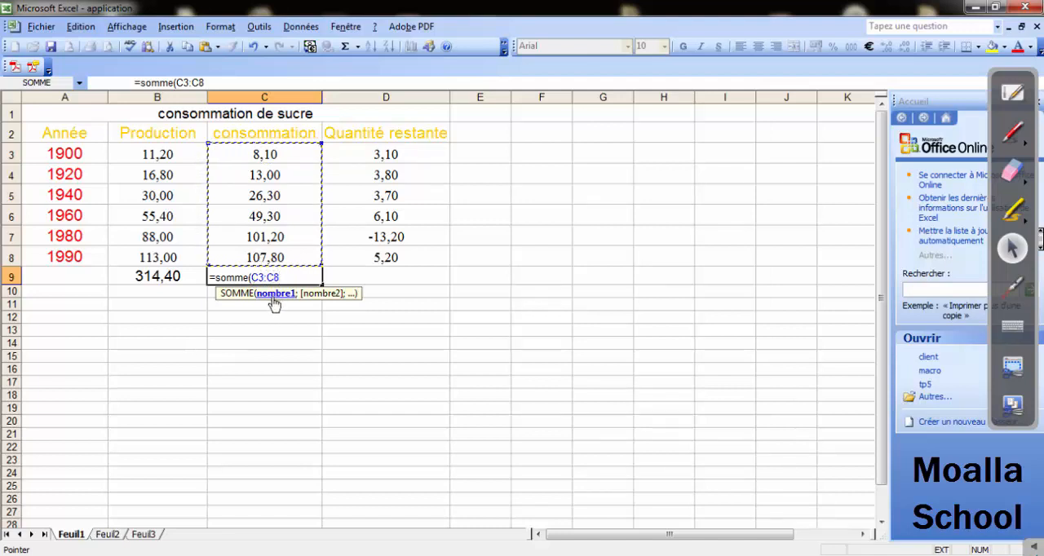
{"action": "type", "text": ")"}
{"action": "key", "text": "Return"}
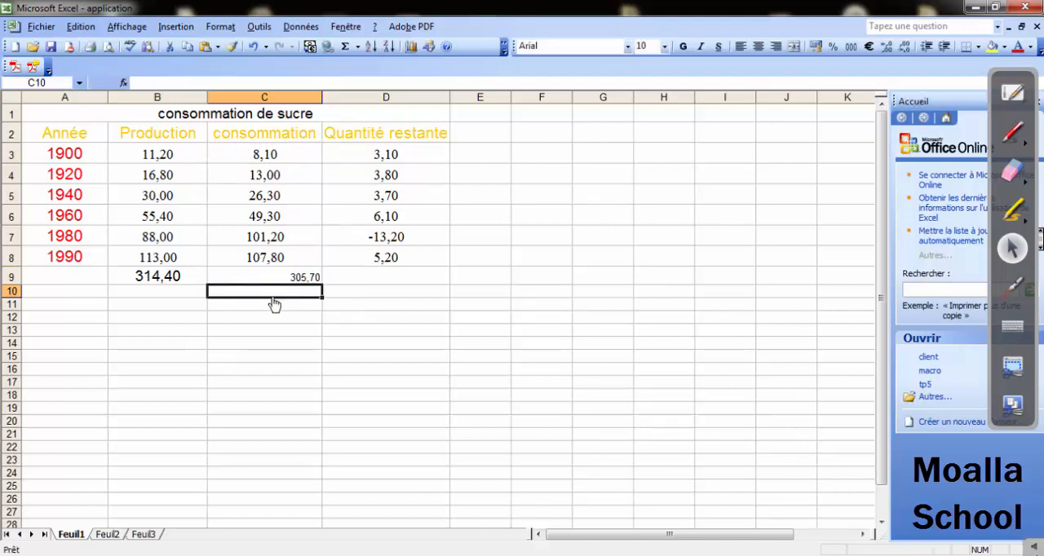
Clear cell C9 and extend the SOMME formula from B9 into it to total the consumptions.
{"action": "left_click", "coordinate": [280, 278]}
{"action": "key", "text": "Delete"}
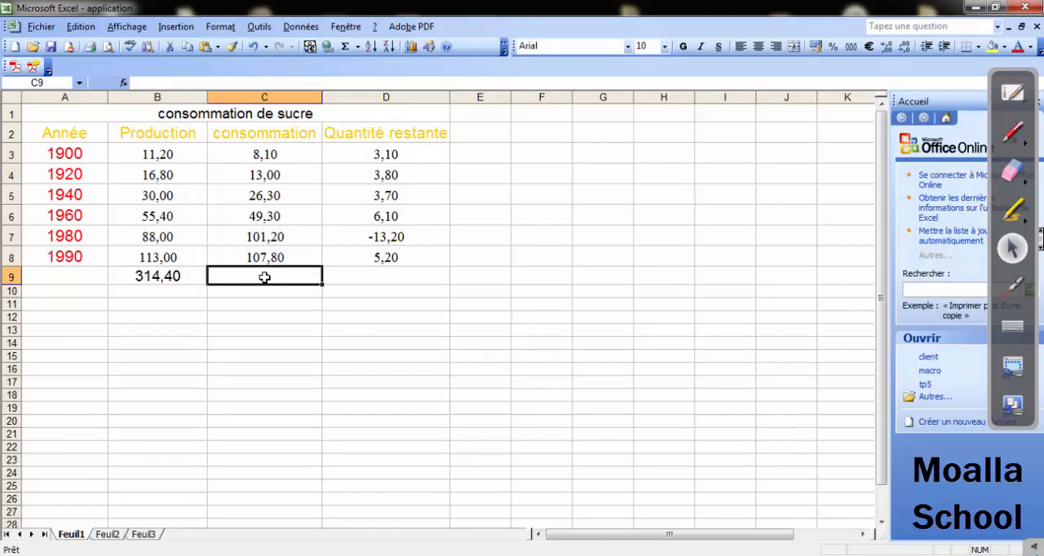
{"action": "left_click", "coordinate": [171, 277]}
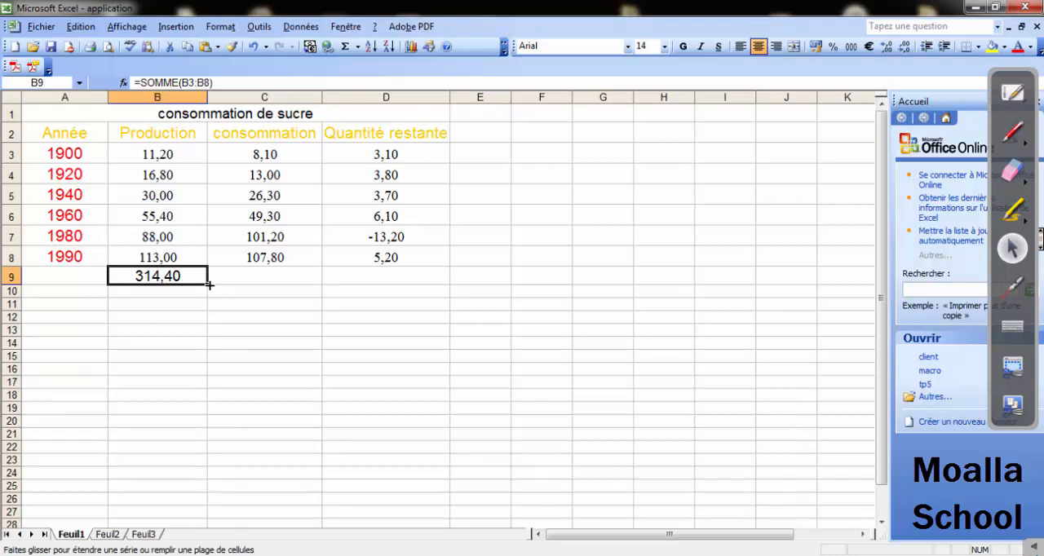
{"action": "left_click_drag", "start_coordinate": [242, 282], "coordinate": [286, 276]}
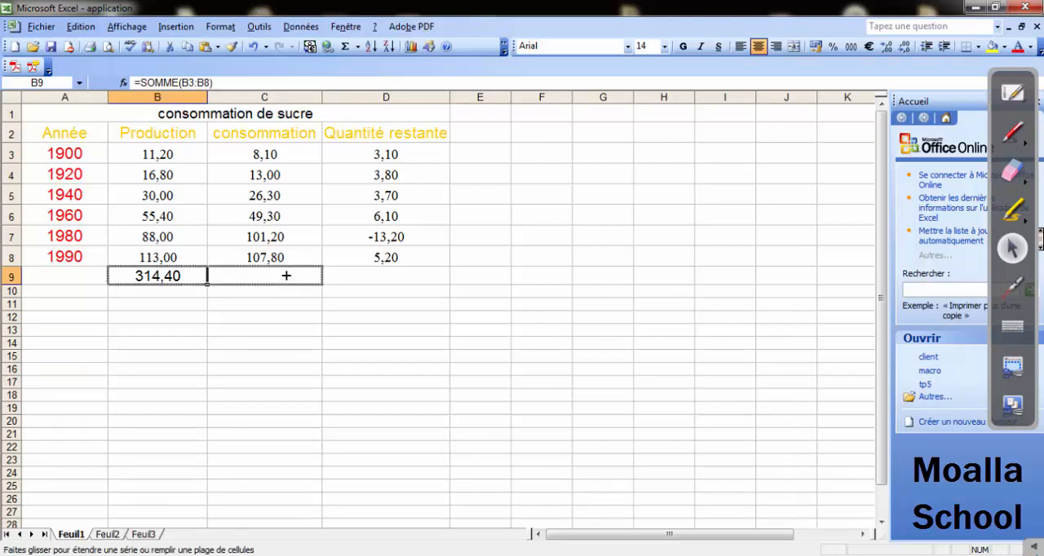
{"action": "left_click_drag", "start_coordinate": [287, 277], "coordinate": [286, 277]}
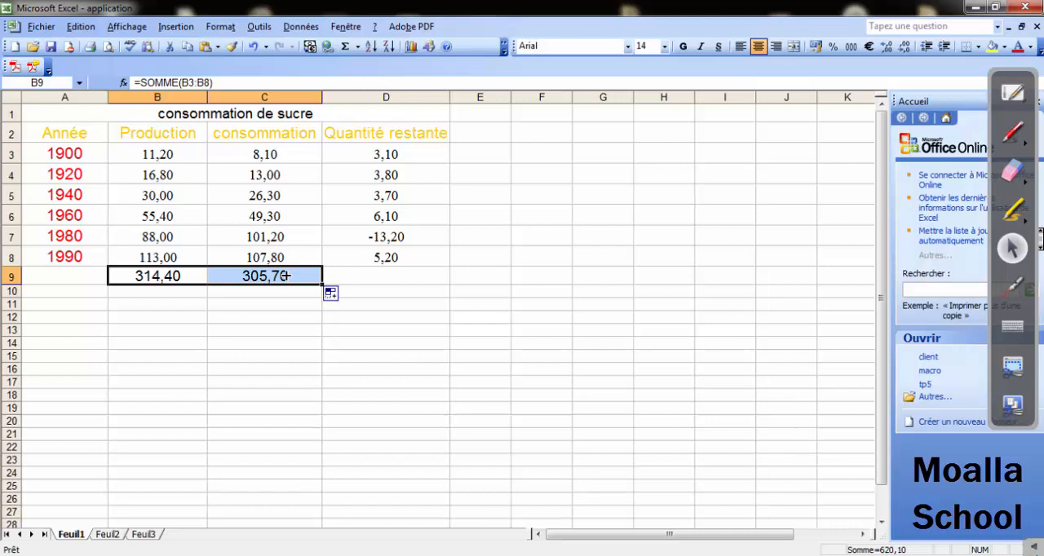
{"action": "left_click", "coordinate": [252, 304]}
{"action": "left_click", "coordinate": [258, 275]}
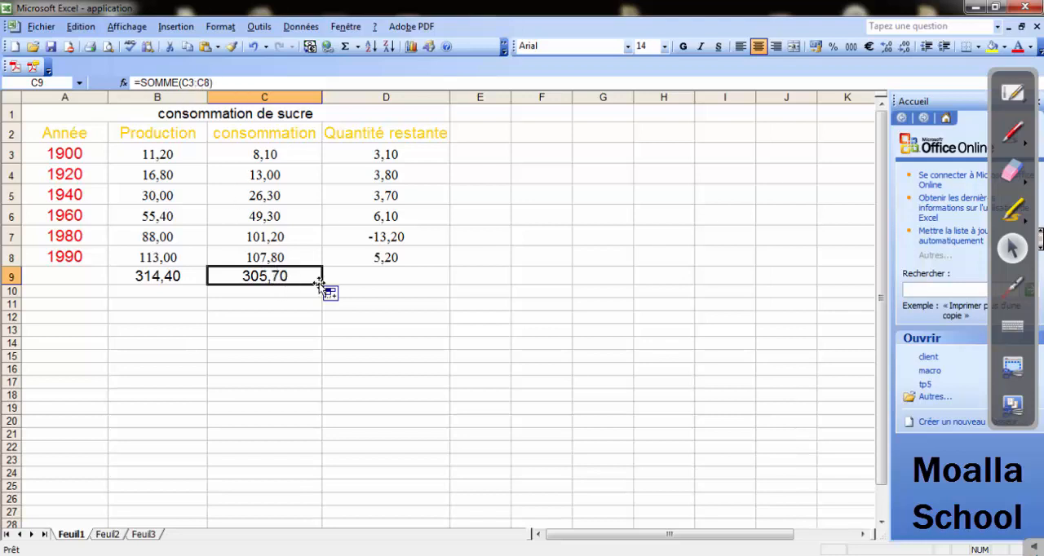
Read question 9 on the Word exercise sheet about the highest production, selecting cell B10 in the Excel table.
{"action": "left_click", "coordinate": [489, 554]}
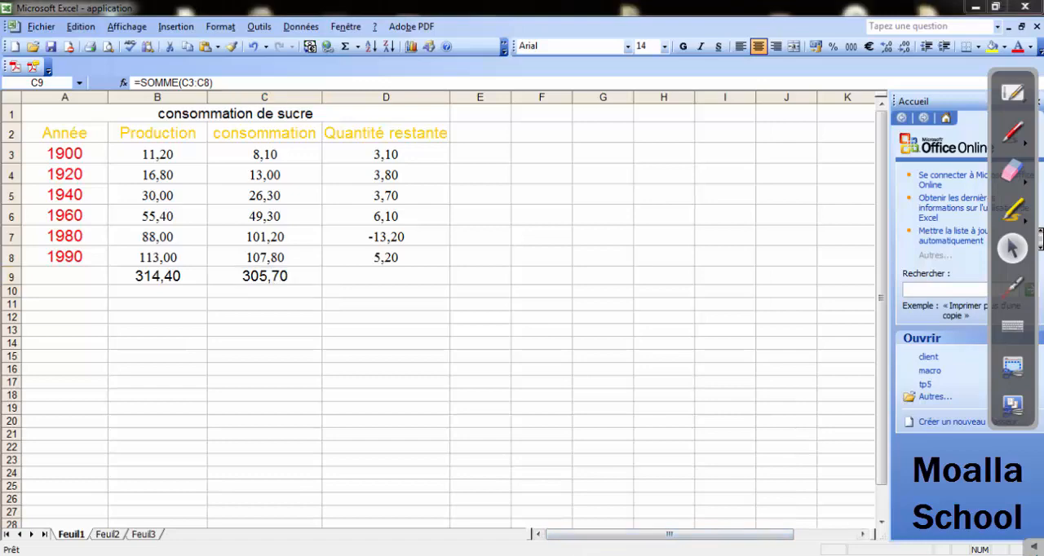
{"action": "left_click_drag", "start_coordinate": [333, 419], "coordinate": [458, 420]}
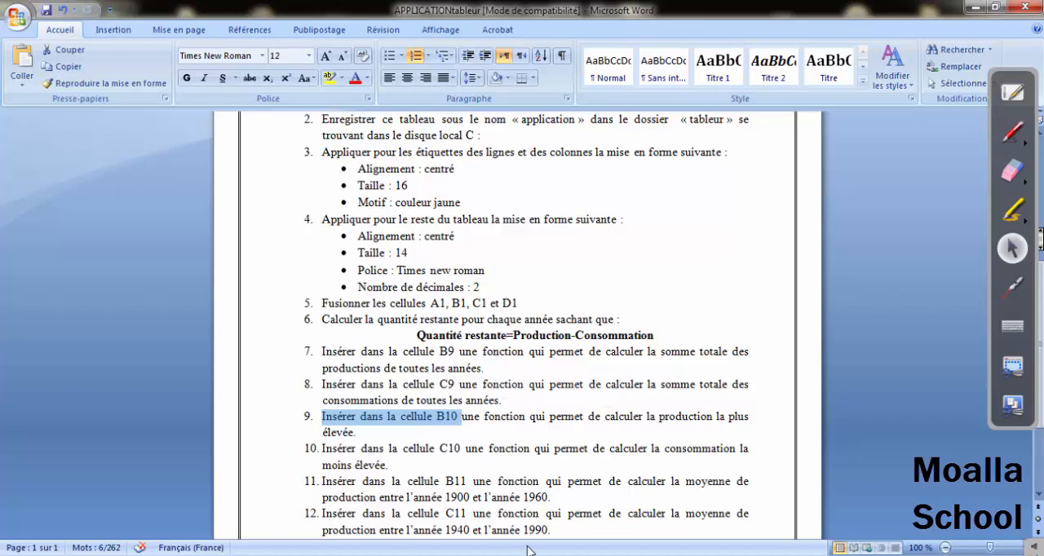
{"action": "left_click", "coordinate": [490, 555]}
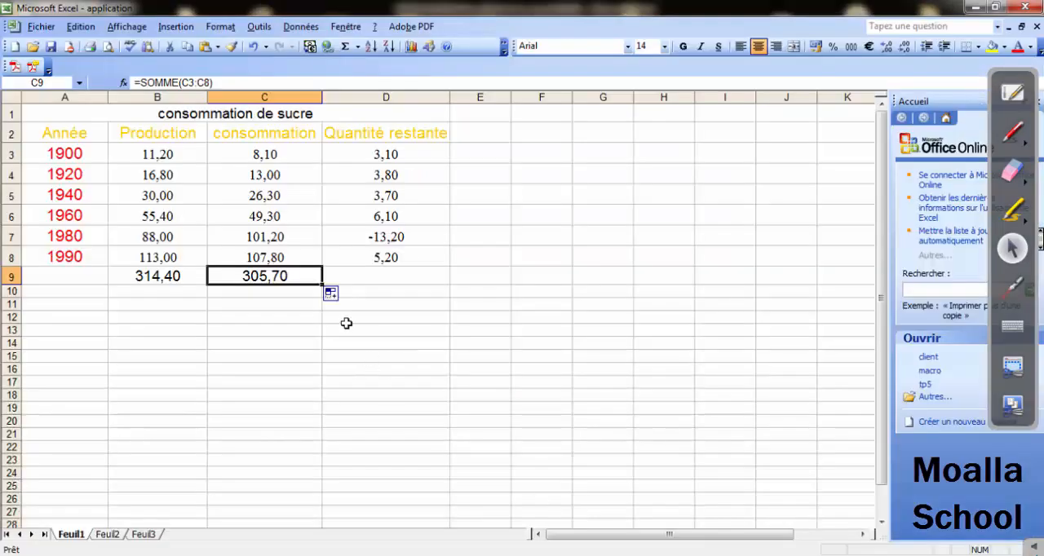
{"action": "left_click", "coordinate": [168, 292]}
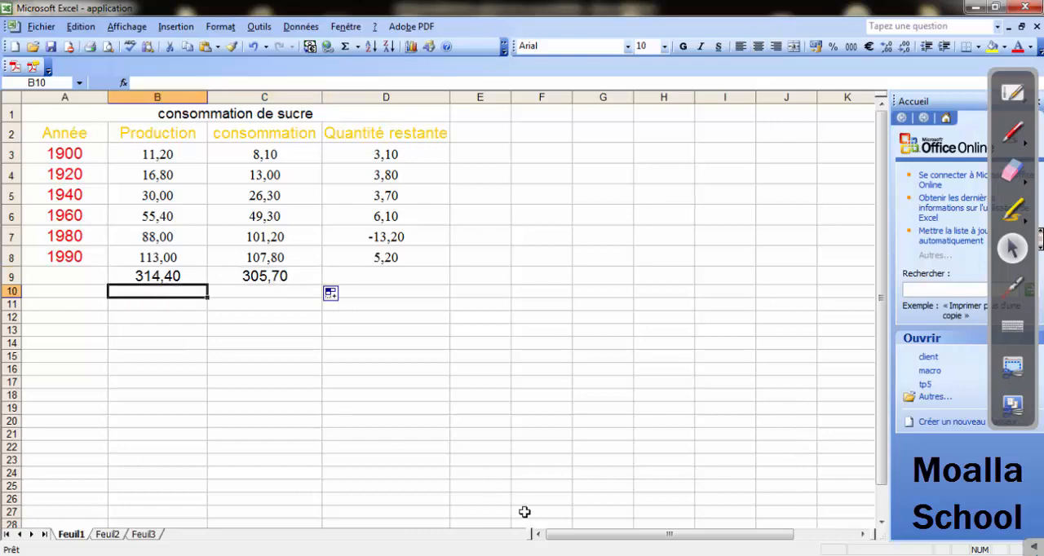
{"action": "left_click", "coordinate": [541, 554]}
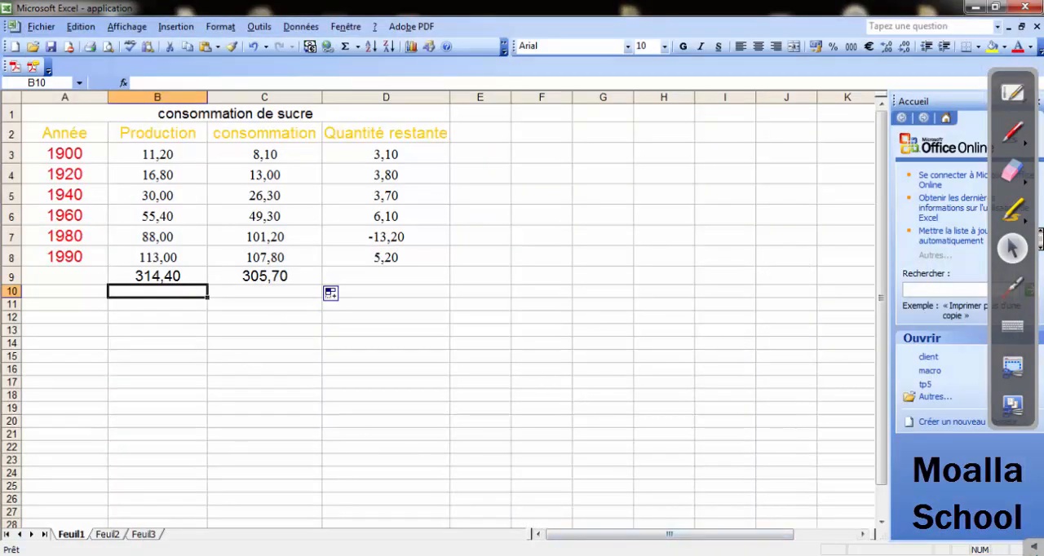
{"action": "left_click", "coordinate": [542, 555]}
{"action": "left_click", "coordinate": [461, 518]}
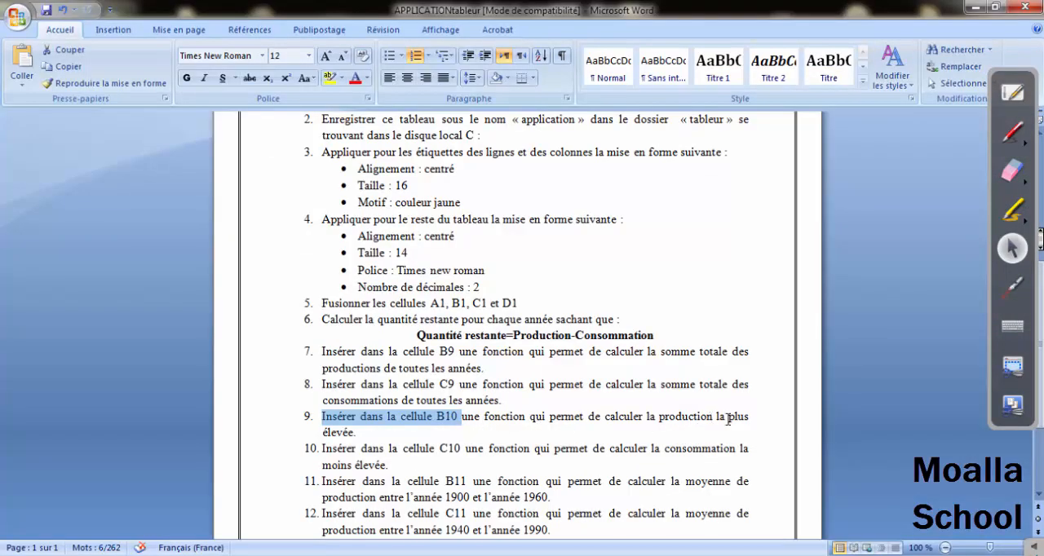
Annotate question 9 in red, underlining "une fonction", circling "élevée" and handwriting "max", erase the marks, and return to Excel.
{"action": "left_click", "coordinate": [1013, 132]}
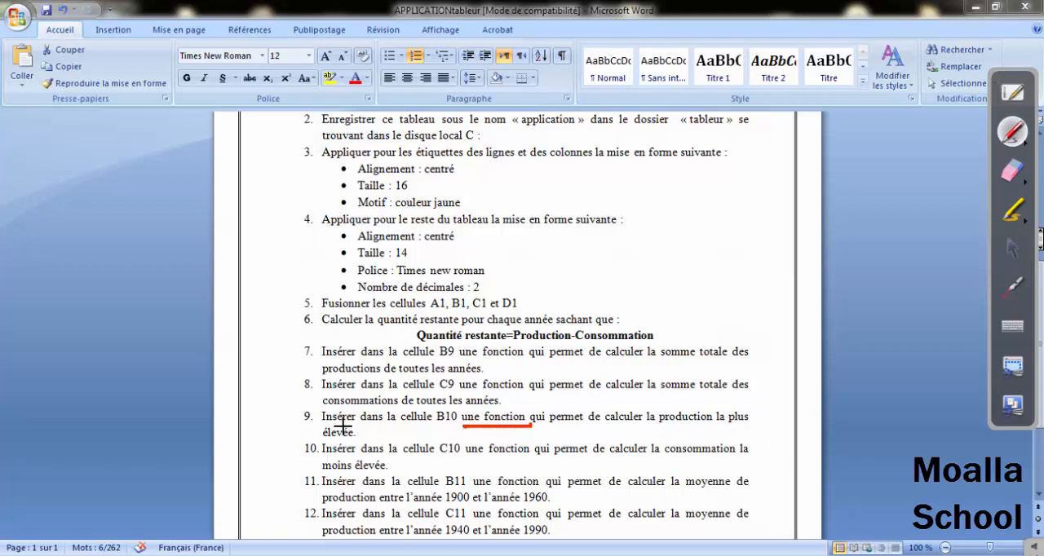
{"action": "left_click_drag", "start_coordinate": [344, 424], "coordinate": [424, 435]}
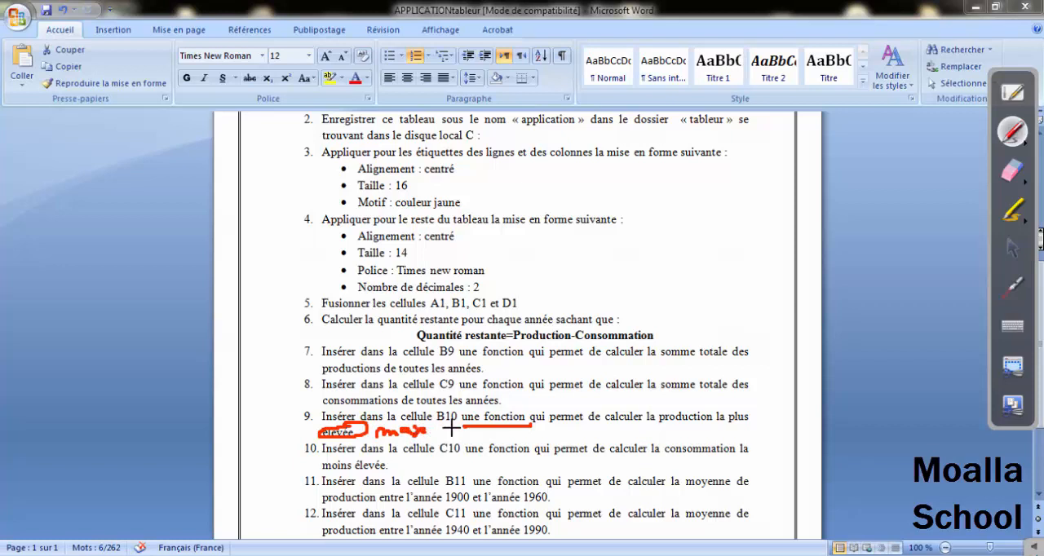
{"action": "left_click", "coordinate": [1011, 170]}
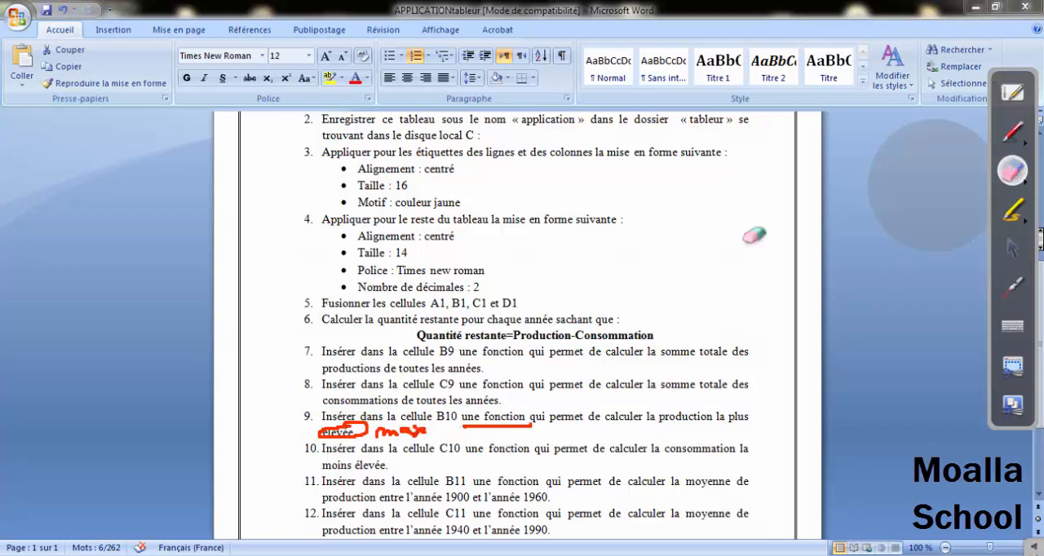
{"action": "mouse_move", "coordinate": [528, 393]}
{"action": "left_mouse_down"}
{"action": "mouse_move", "coordinate": [481, 420]}
{"action": "mouse_move", "coordinate": [330, 430]}
{"action": "left_mouse_up"}
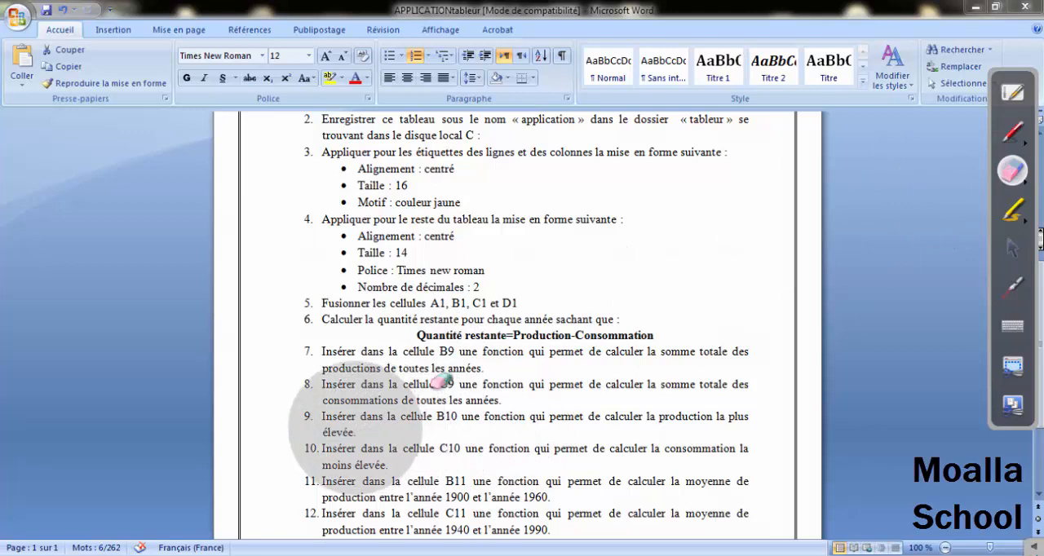
{"action": "left_click", "coordinate": [1012, 249]}
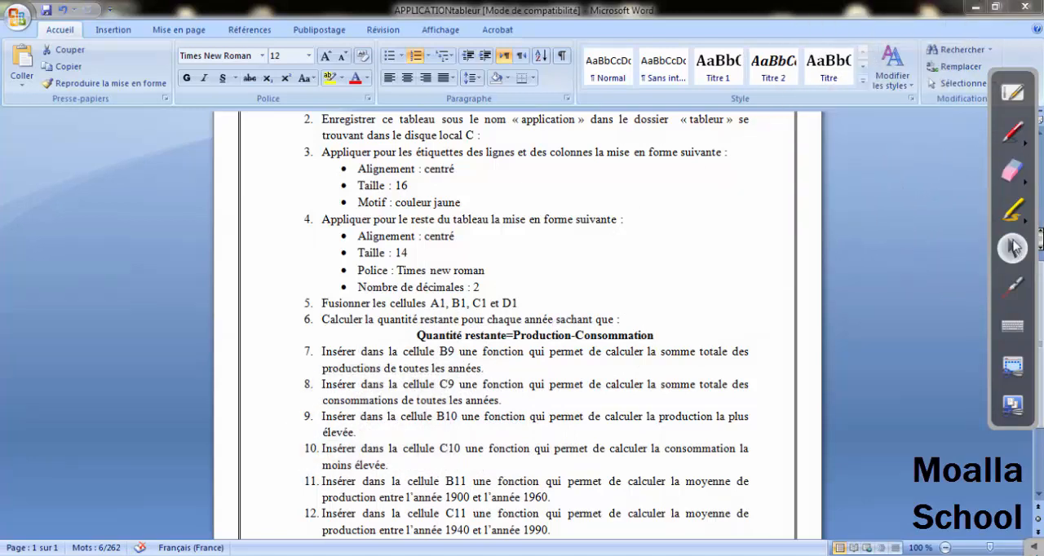
{"action": "left_click", "coordinate": [971, 9]}
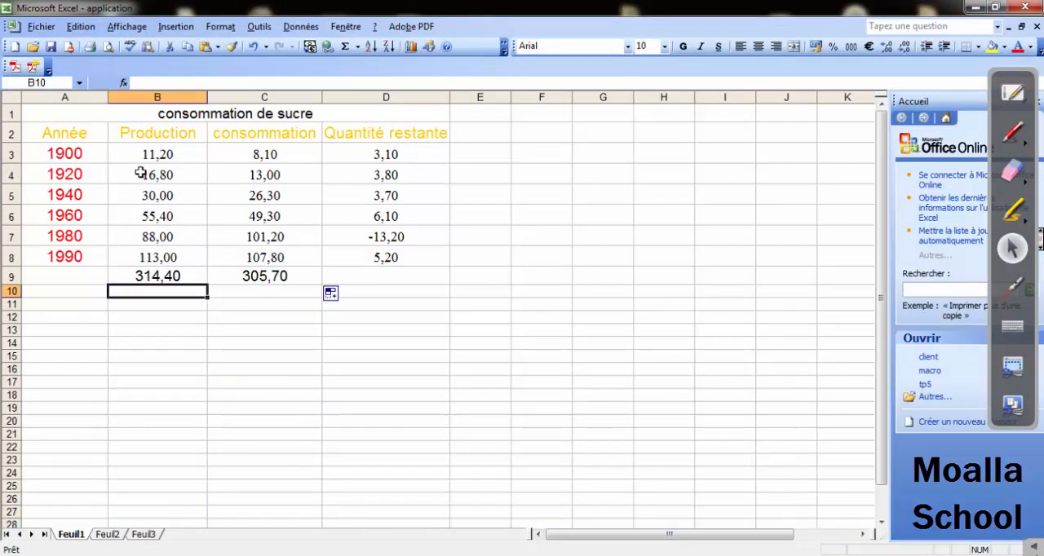
{"action": "left_click", "coordinate": [518, 555]}
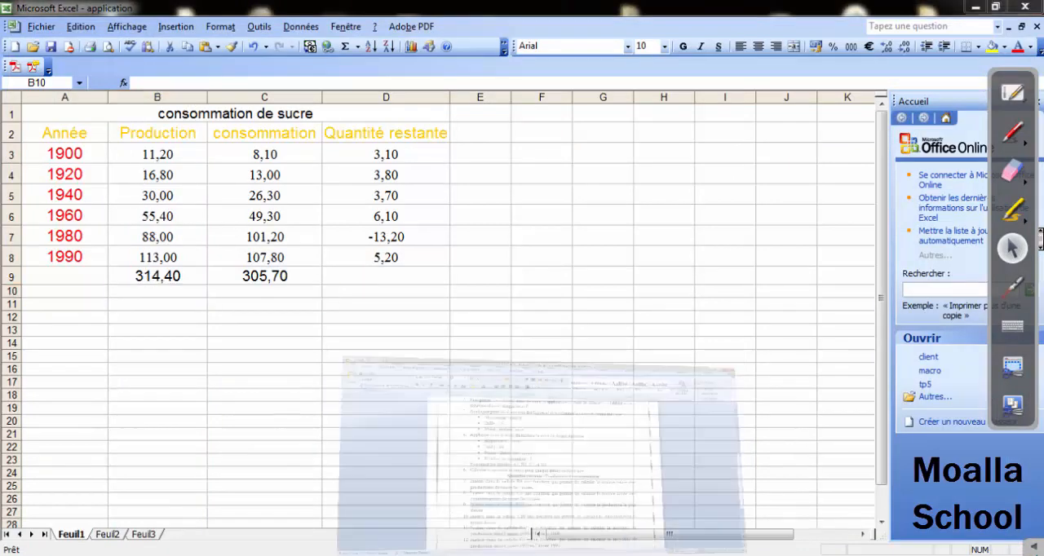
{"action": "left_click", "coordinate": [518, 554]}
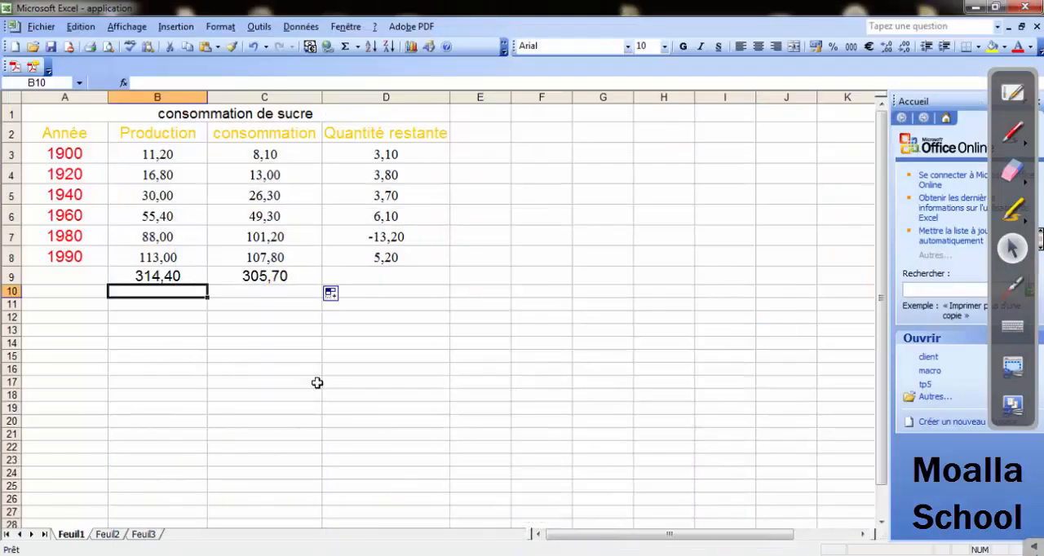
Enter the highest production in cell B10 with the function =max(B3:B8).
{"action": "type", "text": "="}
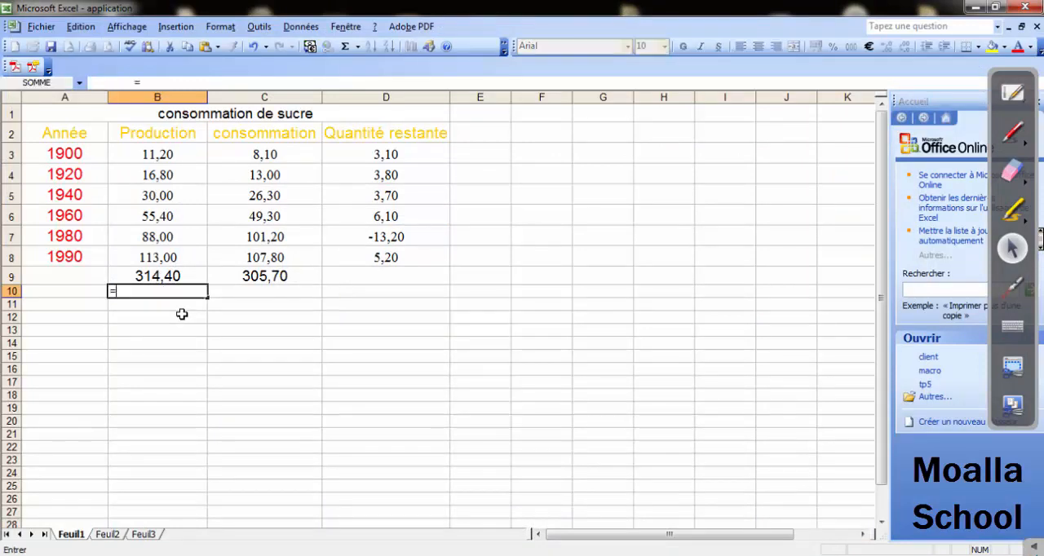
{"action": "type", "text": "max("}
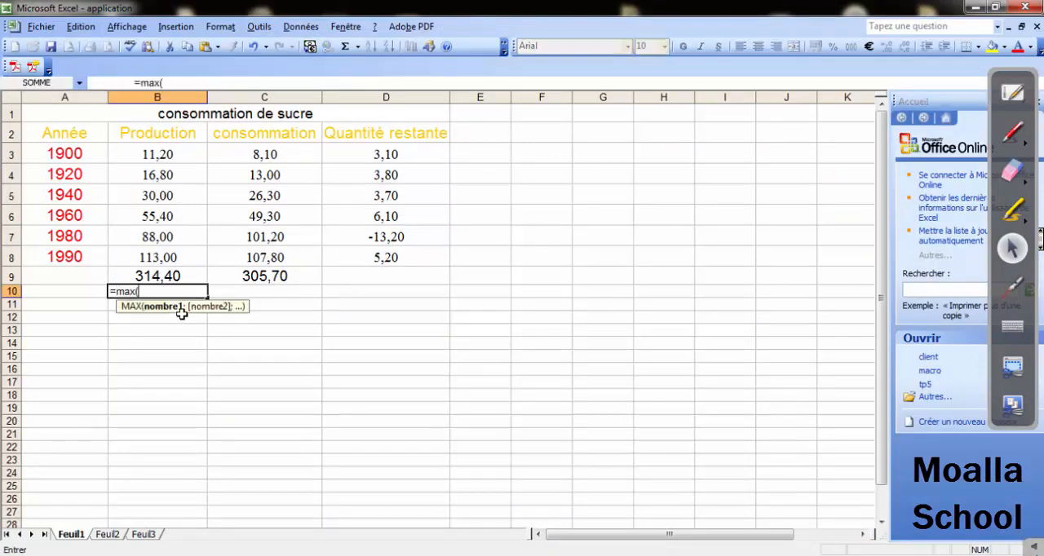
{"action": "left_click", "coordinate": [172, 153]}
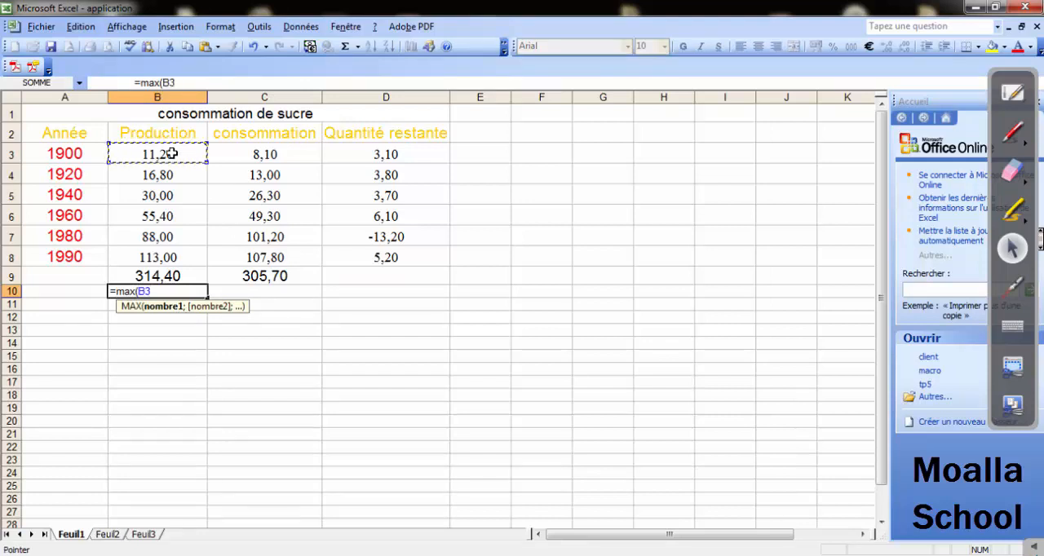
{"action": "left_click", "coordinate": [157, 257]}
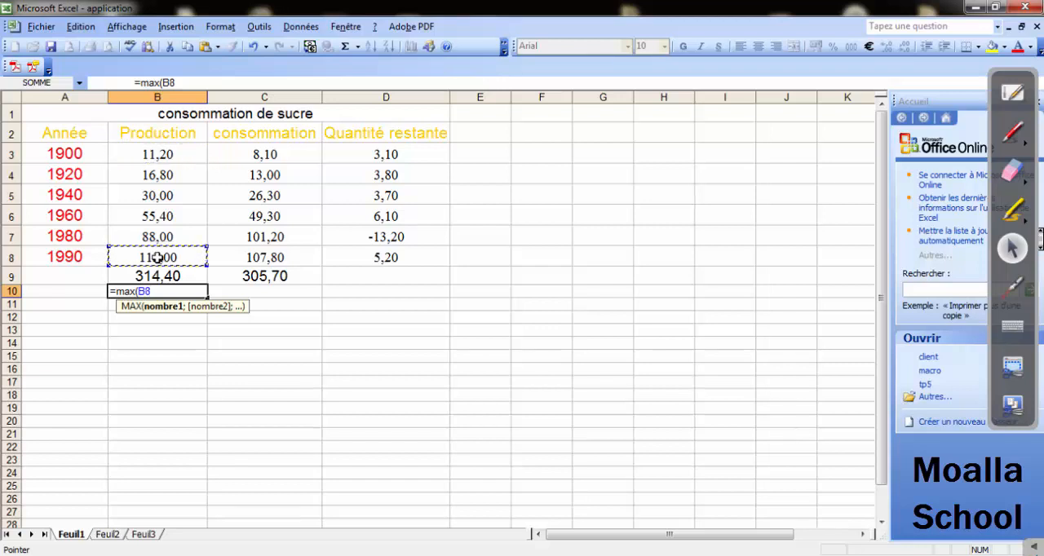
{"action": "left_click_drag", "start_coordinate": [145, 146], "coordinate": [157, 257]}
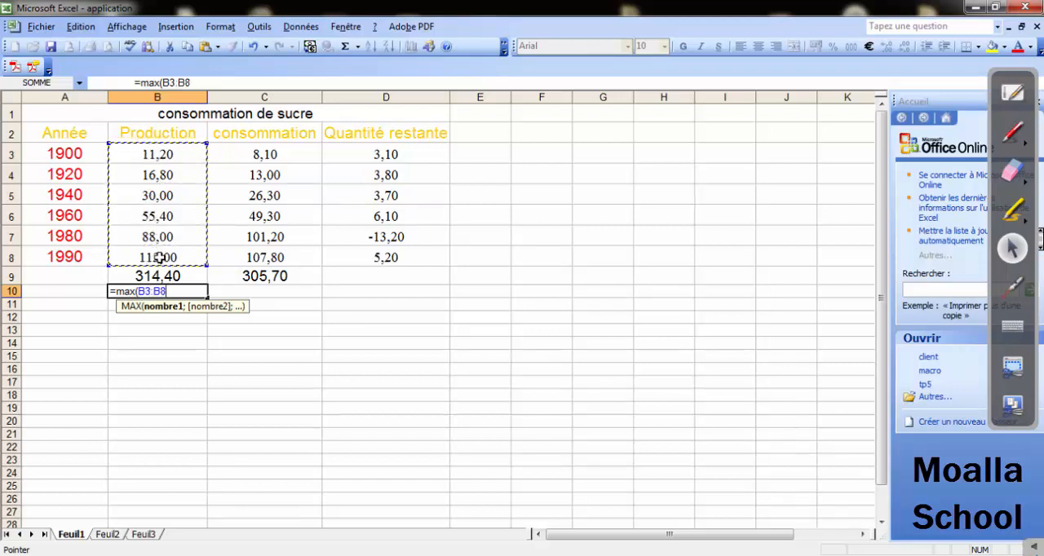
{"action": "type", "text": ")"}
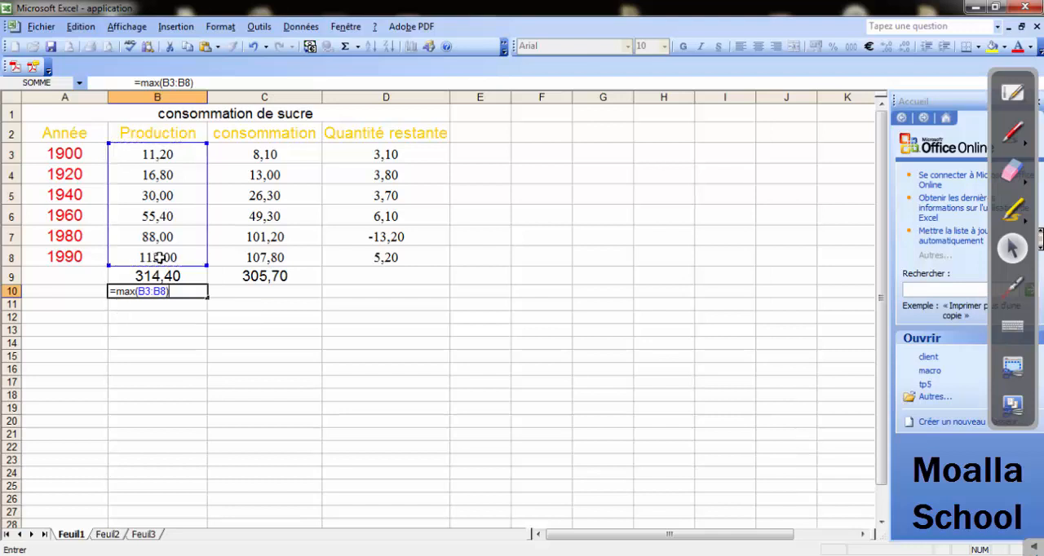
{"action": "key", "text": "Return"}
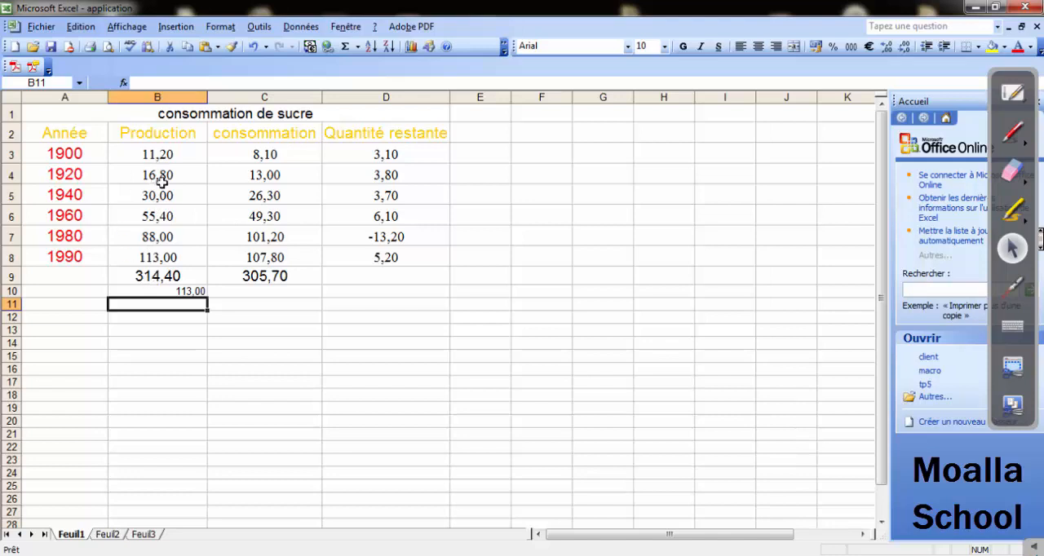
Format the highest production in cell B10 as centred, bold and size 14.
{"action": "left_click", "coordinate": [192, 292]}
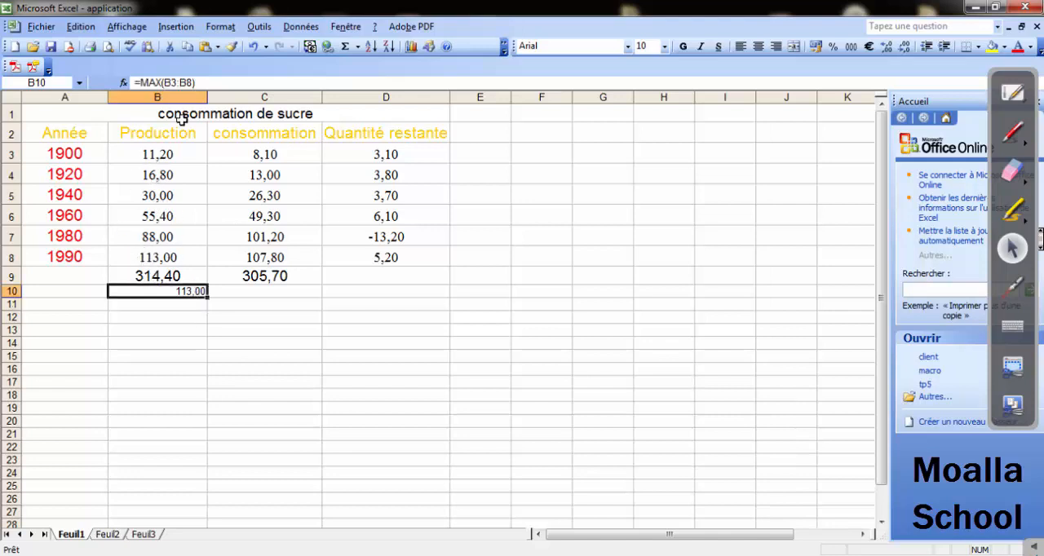
{"action": "left_click", "coordinate": [758, 46]}
{"action": "left_click", "coordinate": [685, 47]}
{"action": "left_click", "coordinate": [665, 46]}
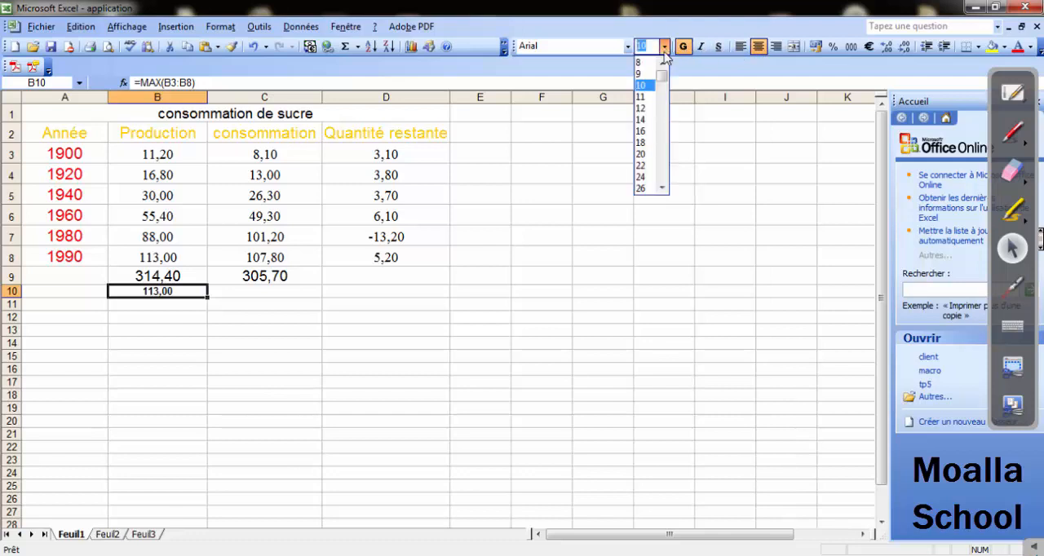
{"action": "left_click", "coordinate": [643, 125]}
{"action": "left_click", "coordinate": [302, 336]}
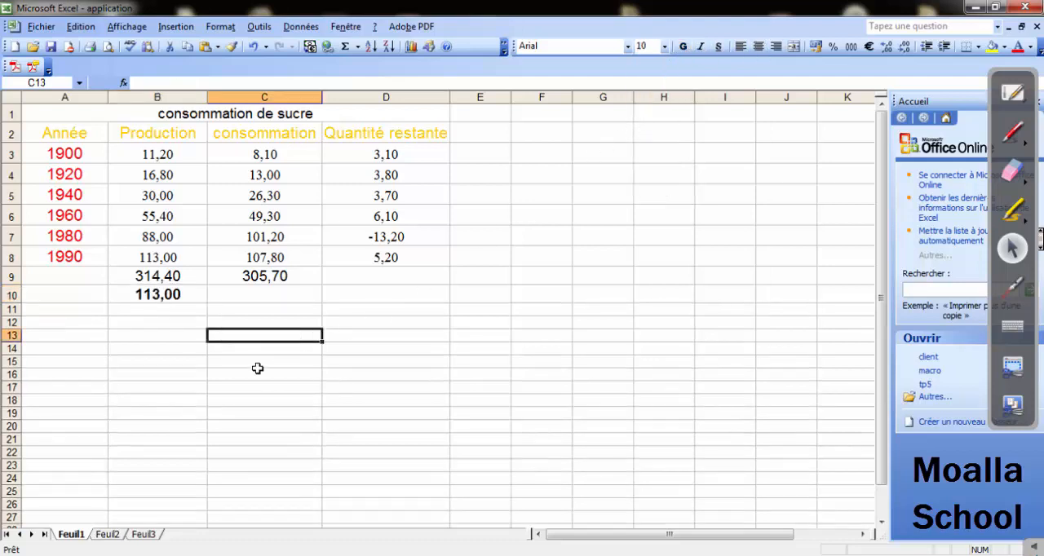
{"action": "left_click", "coordinate": [141, 298]}
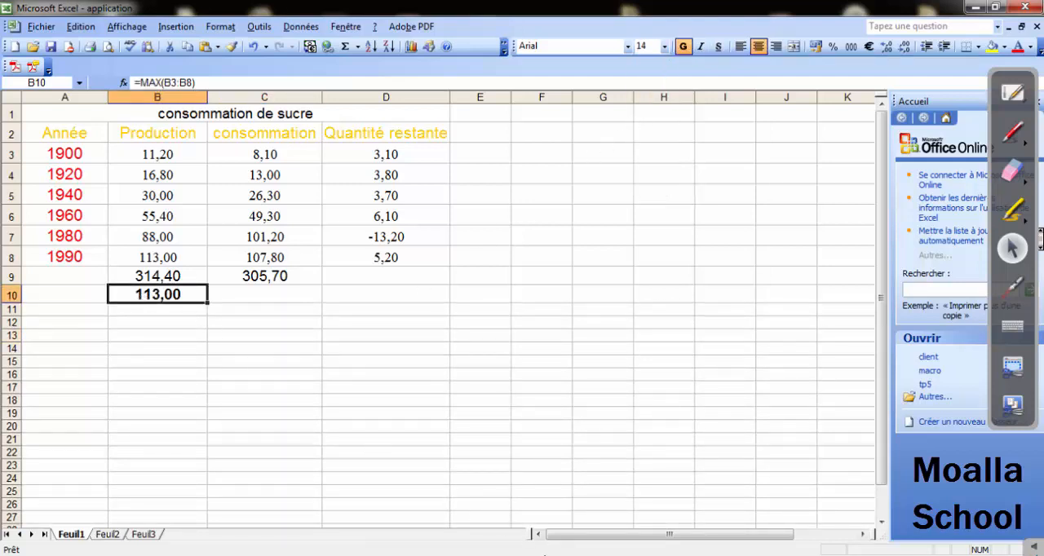
Switch to the Word exercise sheet, read question 10 about the lowest consumption in C10, and return to Excel.
{"action": "left_click", "coordinate": [548, 555]}
{"action": "left_click_drag", "start_coordinate": [324, 448], "coordinate": [677, 449]}
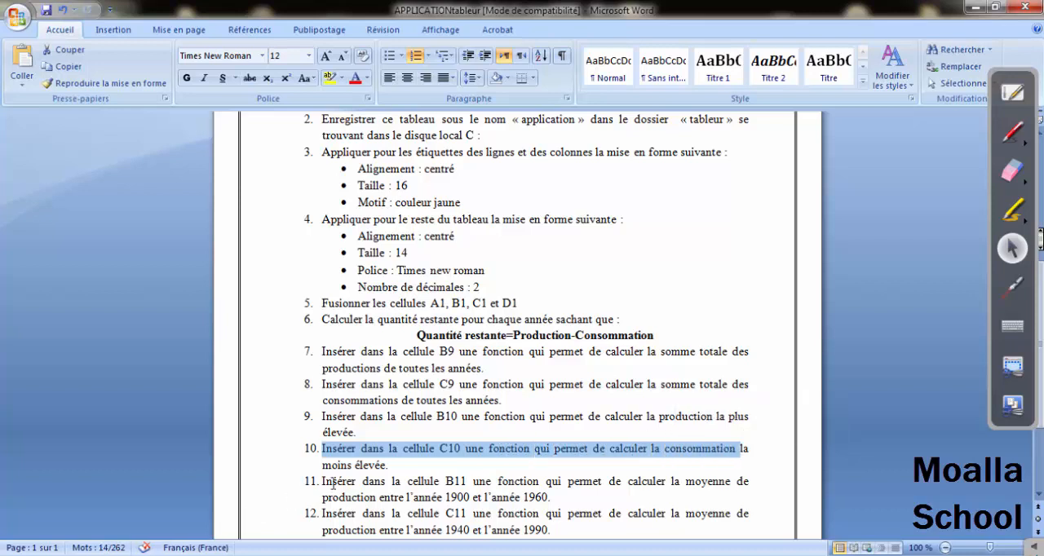
{"action": "left_click_drag", "start_coordinate": [323, 465], "coordinate": [386, 465]}
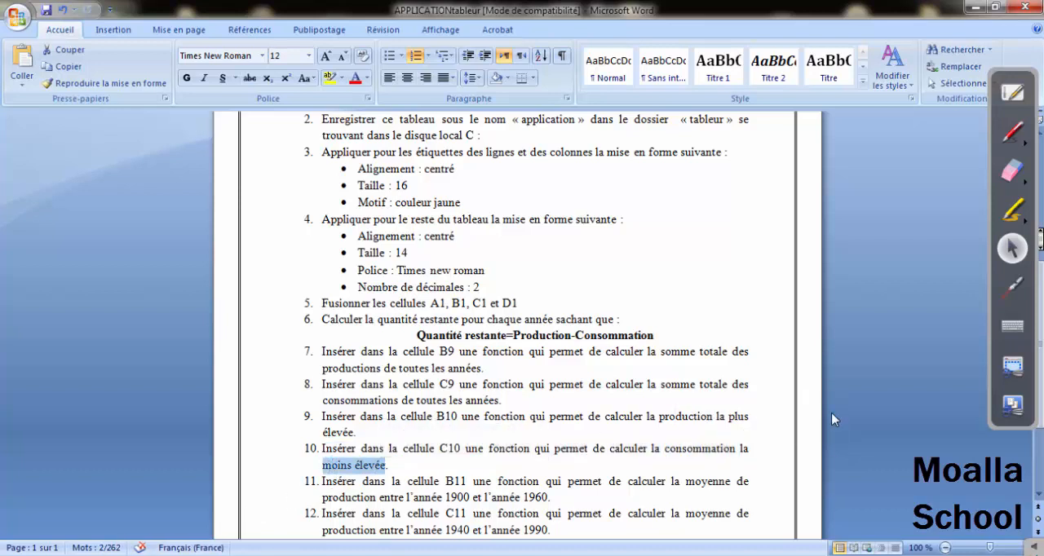
{"action": "left_click", "coordinate": [975, 6]}
Enter the lowest consumption in cell C10 with the function =min(C3:C8).
{"action": "left_click", "coordinate": [253, 296]}
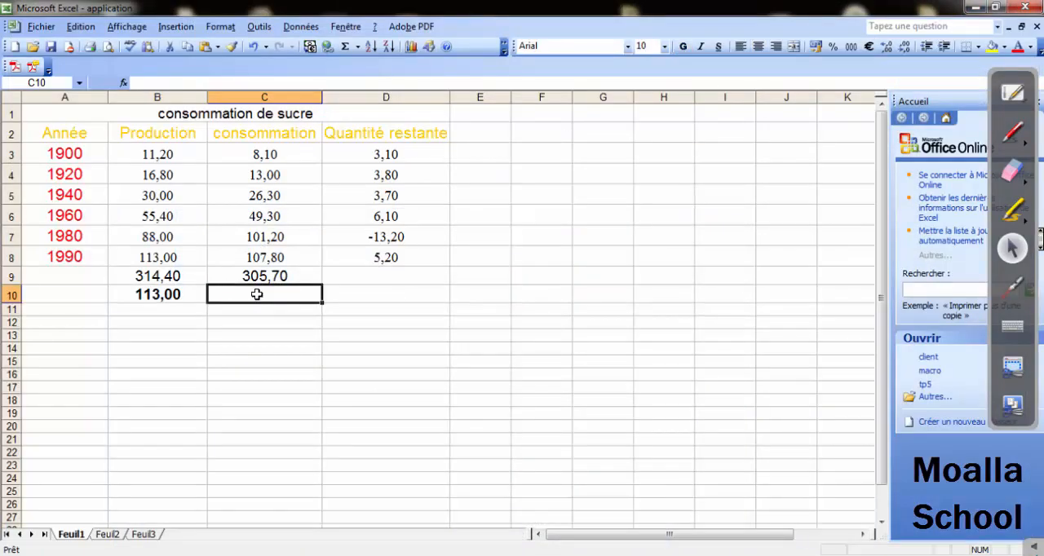
{"action": "type", "text": "="}
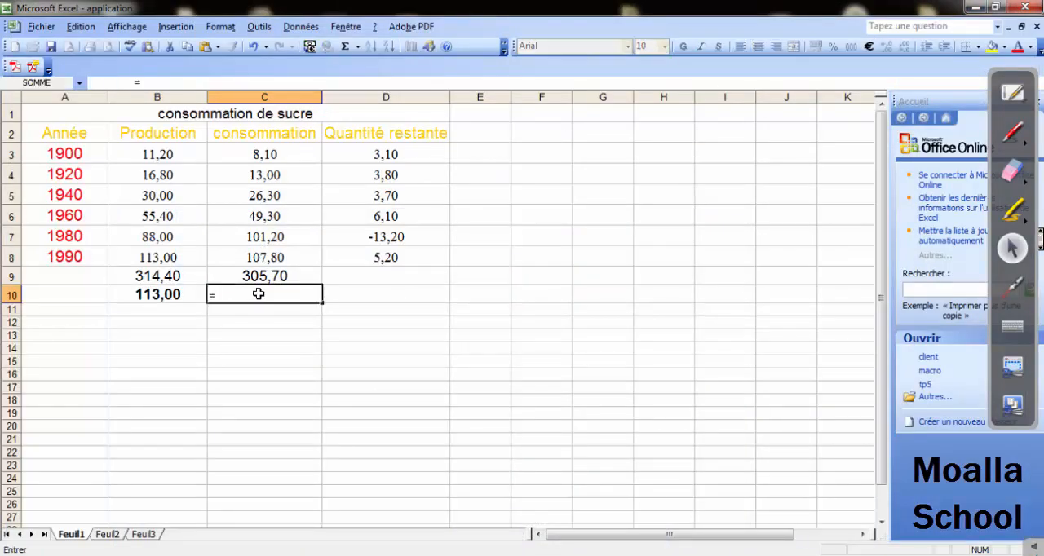
{"action": "type", "text": "min("}
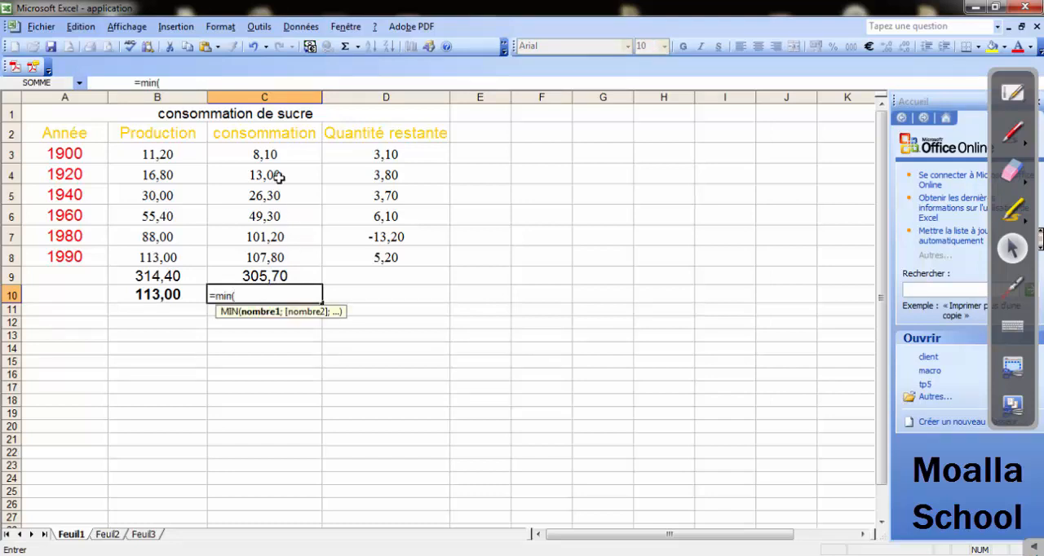
{"action": "left_click_drag", "start_coordinate": [263, 155], "coordinate": [265, 257]}
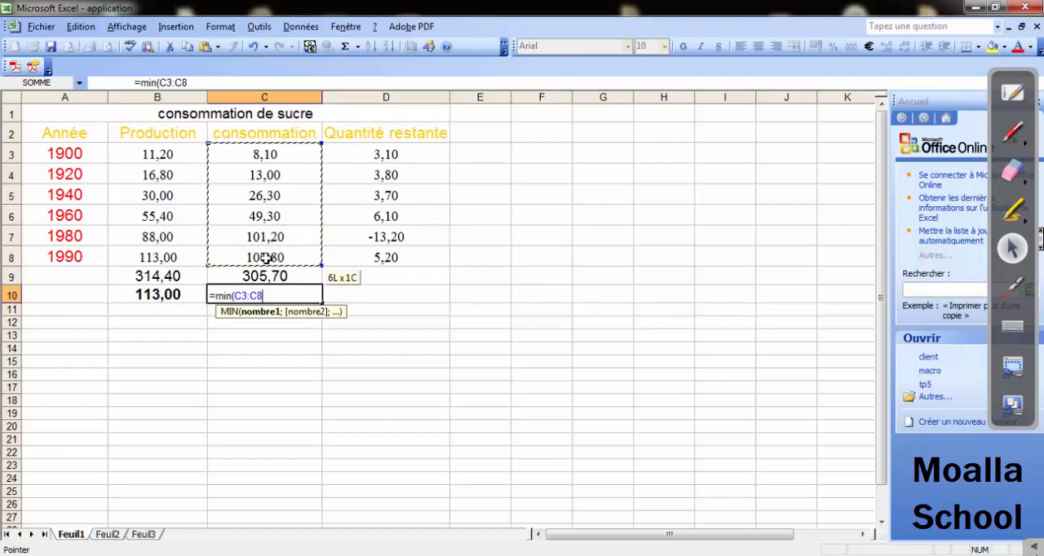
{"action": "left_click_drag", "start_coordinate": [265, 257], "coordinate": [266, 258]}
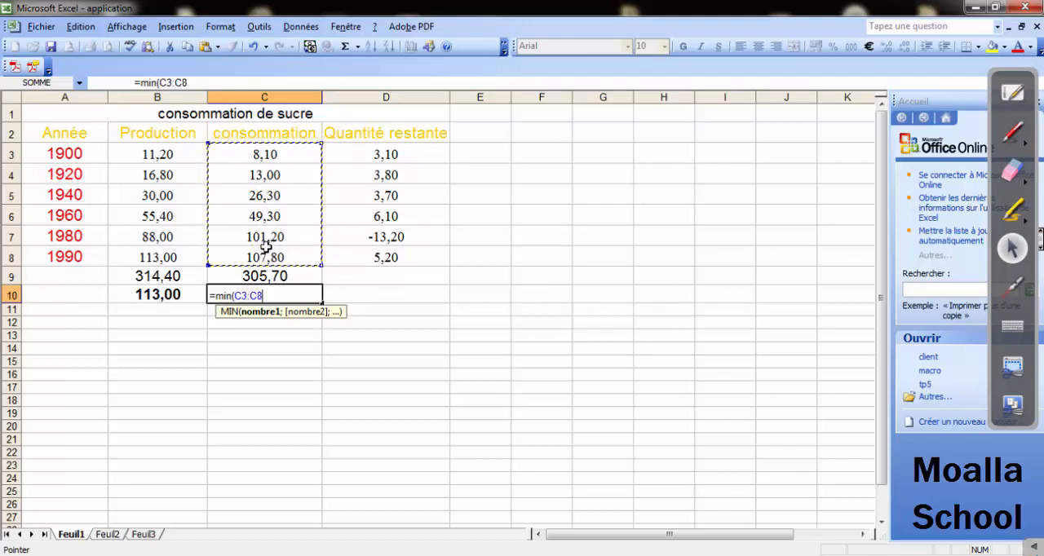
{"action": "type", "text": ")"}
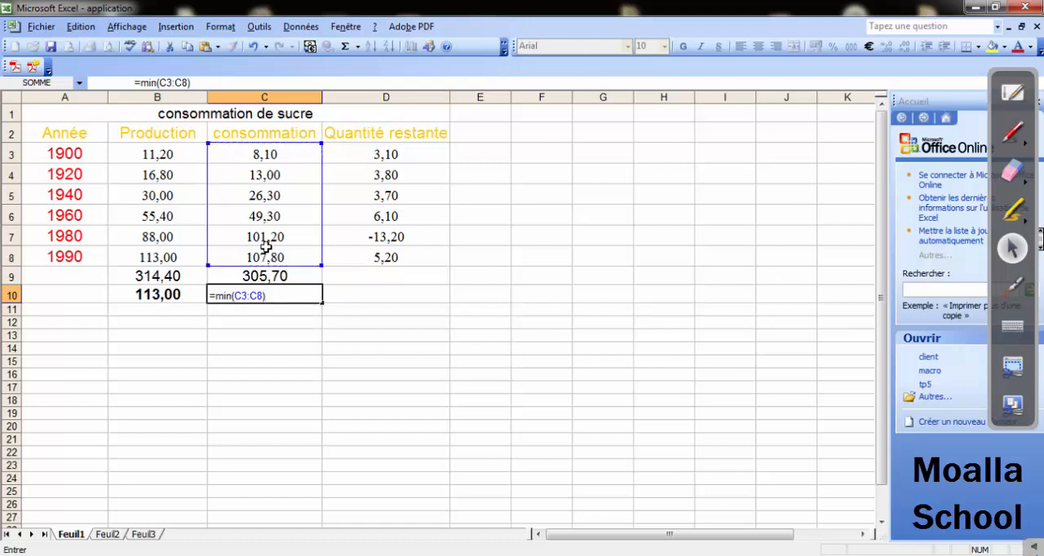
{"action": "key", "text": "Return"}
Check the minimum in cell C10 against the consumption values in C3:C8.
{"action": "left_click", "coordinate": [282, 293]}
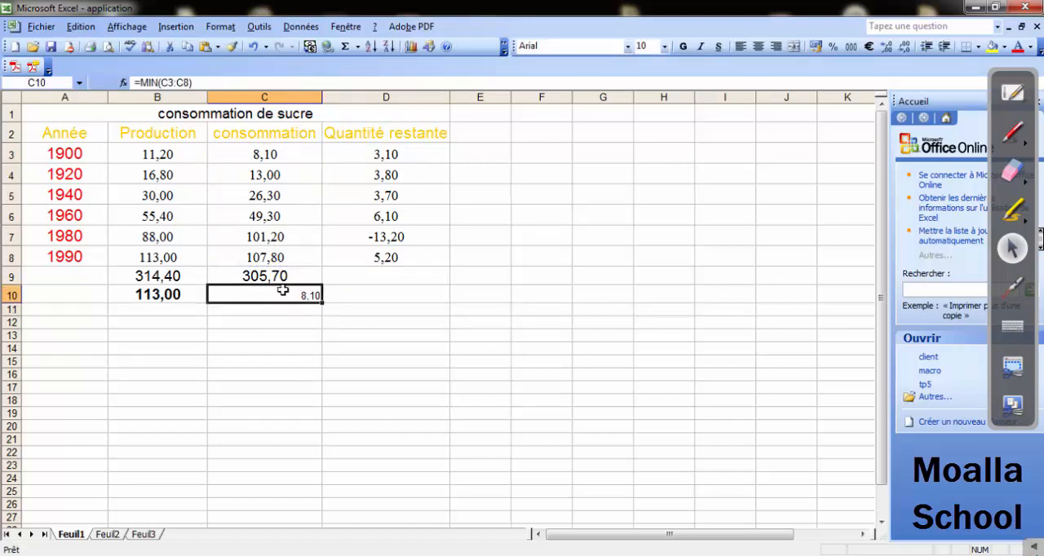
{"action": "left_click_drag", "start_coordinate": [259, 257], "coordinate": [248, 152]}
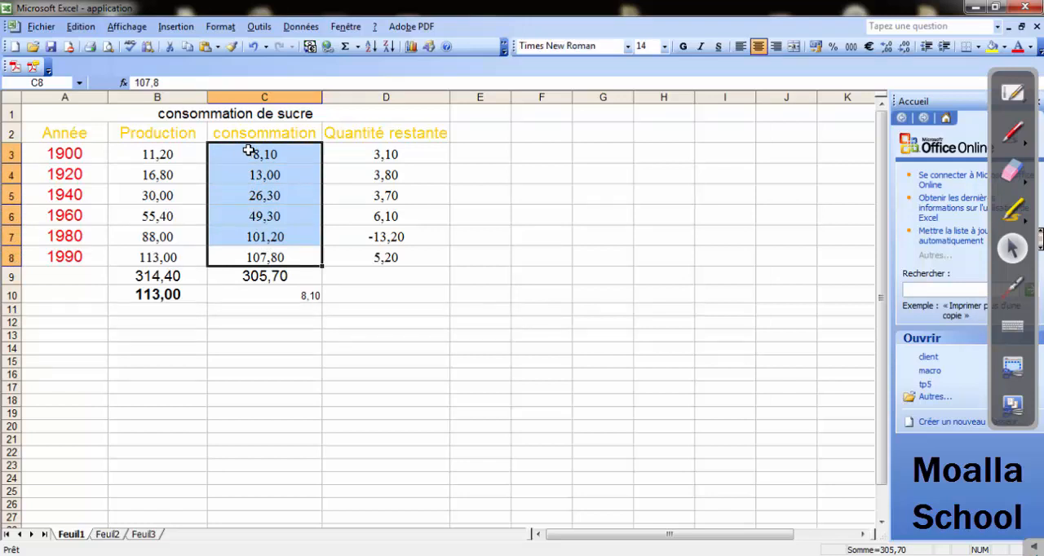
{"action": "left_click", "coordinate": [259, 156]}
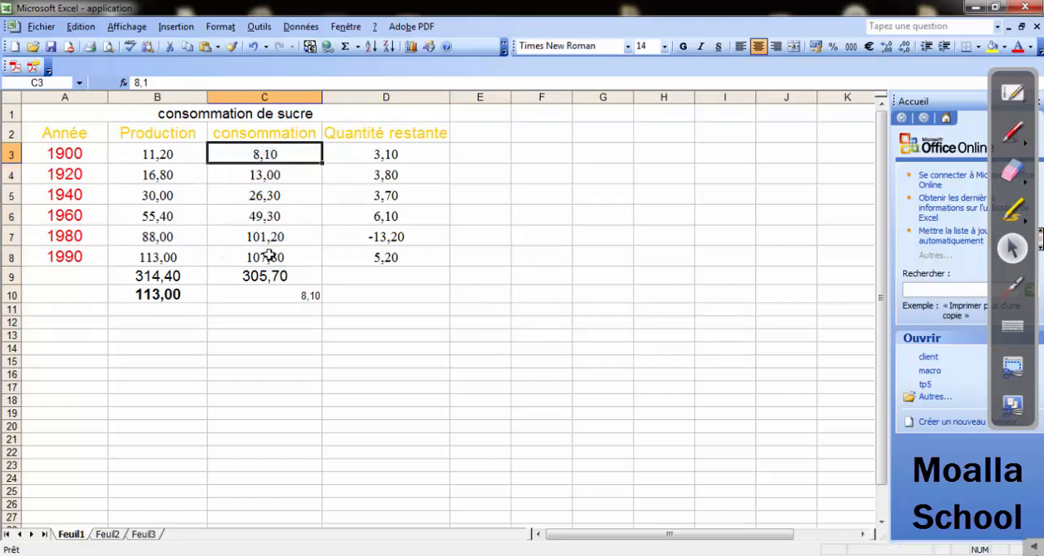
{"action": "left_click", "coordinate": [256, 292]}
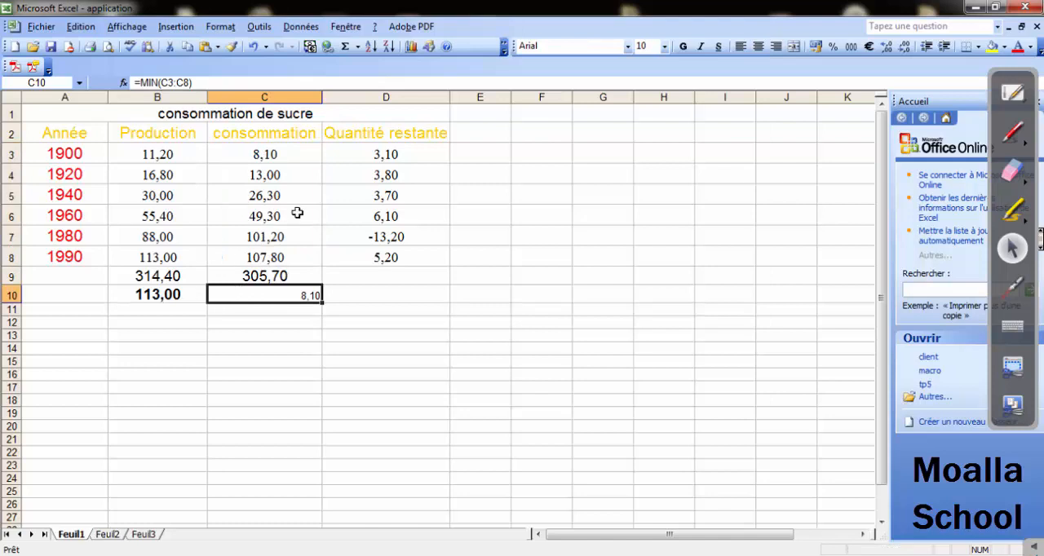
{"action": "left_click", "coordinate": [232, 47]}
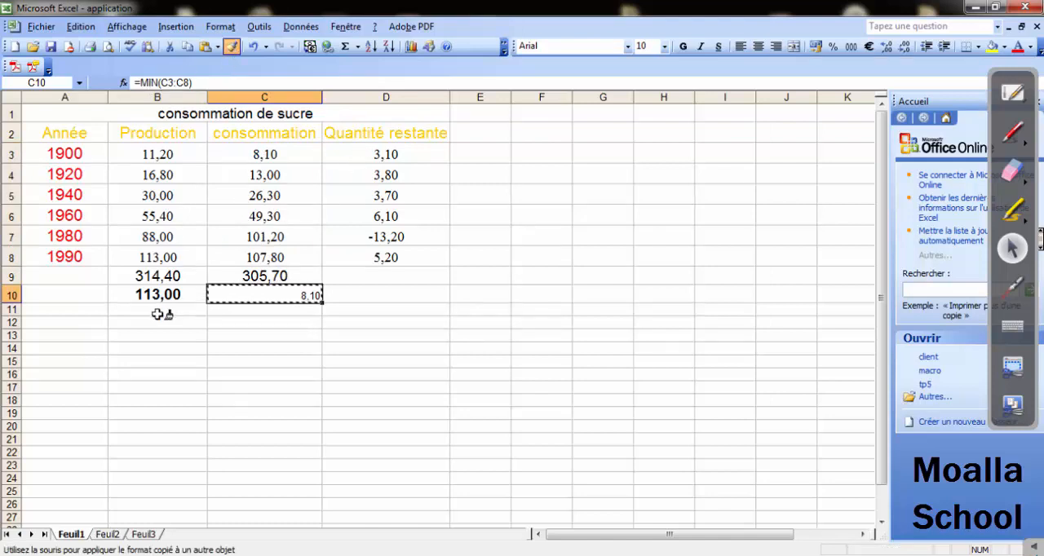
{"action": "left_click", "coordinate": [252, 287]}
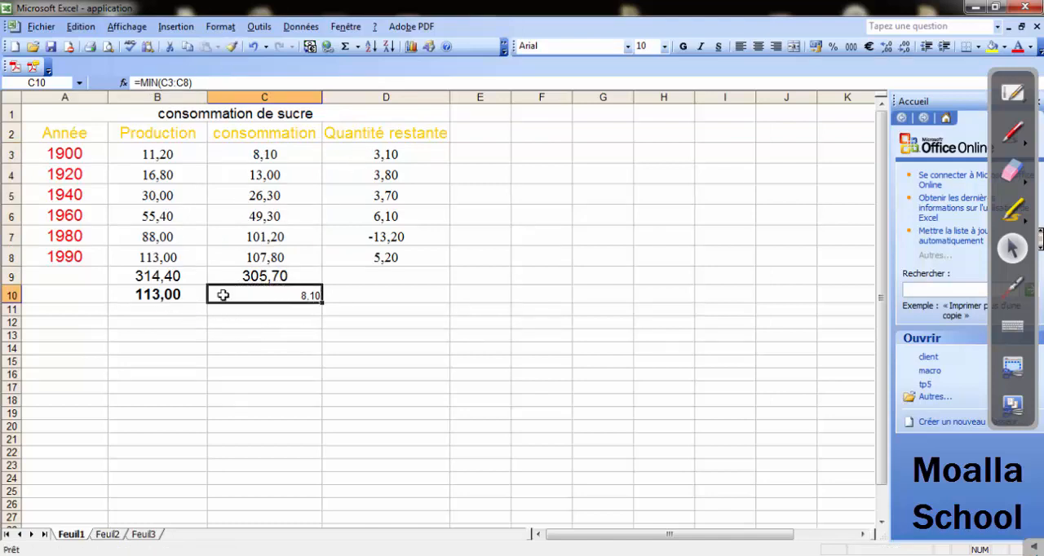
{"action": "left_click", "coordinate": [174, 298]}
Format the lowest consumption in cell C10 as bold, centred and size 14.
{"action": "left_click", "coordinate": [252, 288]}
{"action": "left_click", "coordinate": [683, 47]}
{"action": "left_click", "coordinate": [757, 46]}
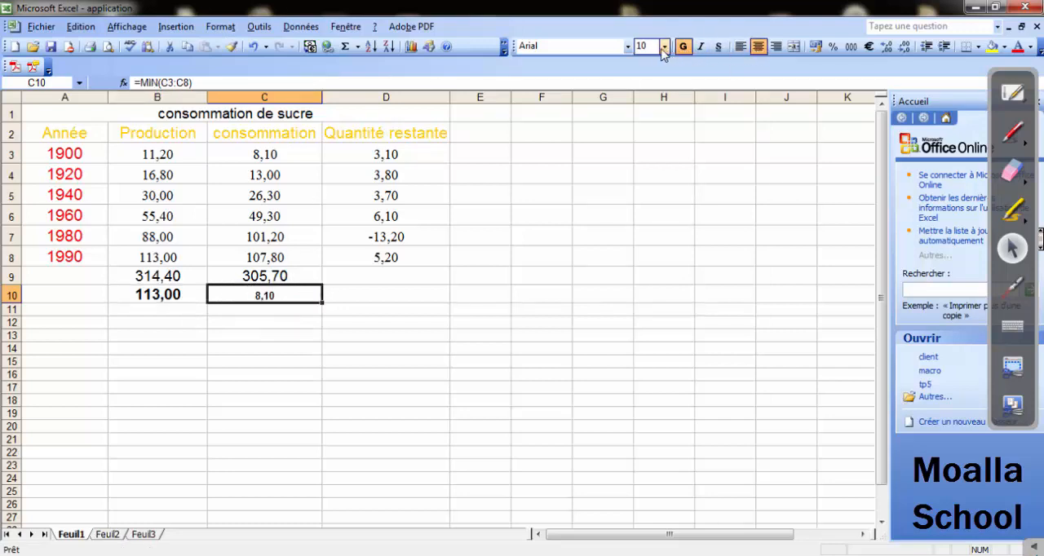
{"action": "left_click", "coordinate": [664, 47]}
{"action": "left_click", "coordinate": [640, 121]}
{"action": "left_click", "coordinate": [504, 277]}
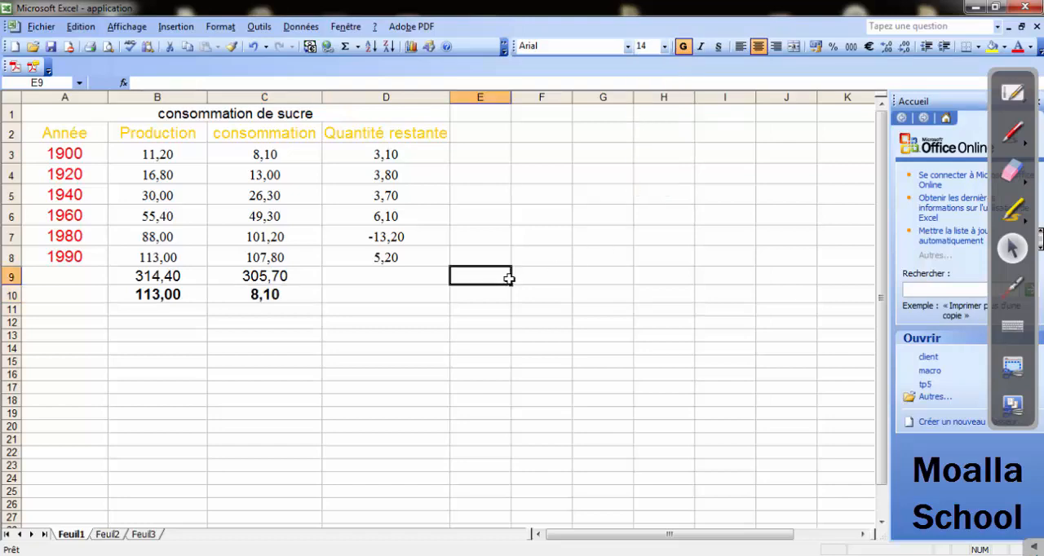
Switch to the Word exercise sheet, read question 11 about the average production between 1900 and 1960, and return to Excel.
{"action": "key", "text": "alt+Tab"}
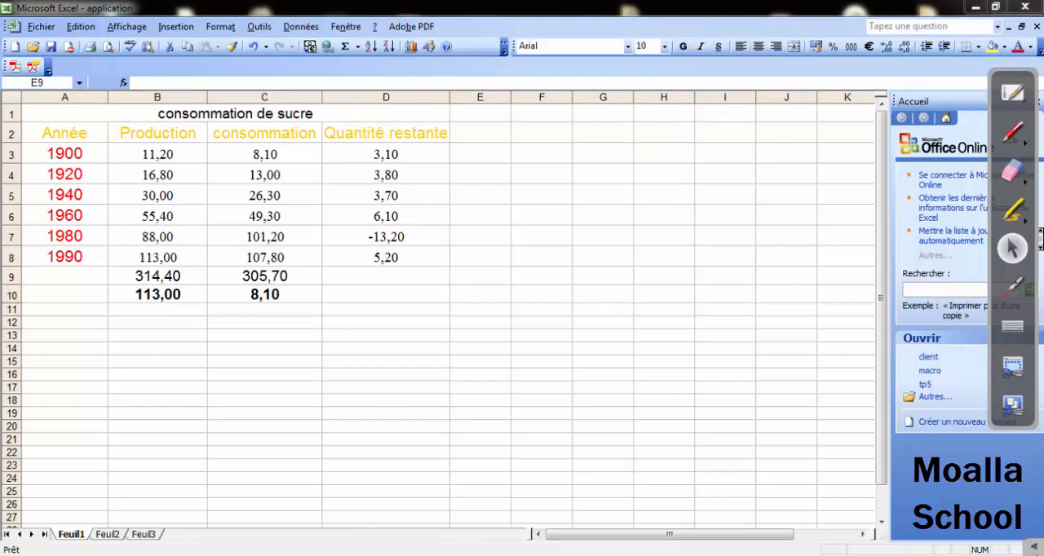
{"action": "scroll", "coordinate": [343, 466], "scroll_direction": "down", "scroll_amount": 1}
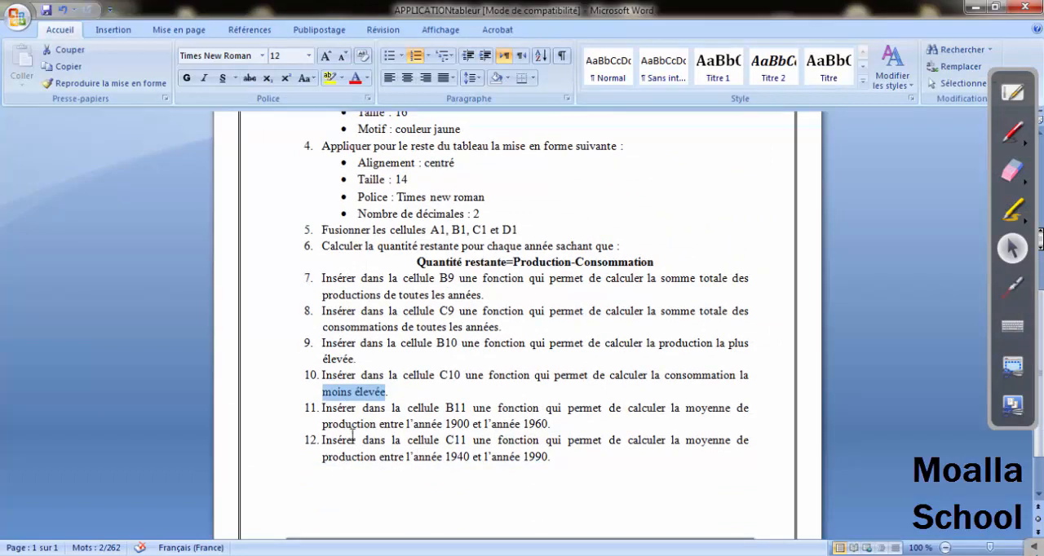
{"action": "left_click_drag", "start_coordinate": [323, 407], "coordinate": [734, 408]}
{"action": "left_click_drag", "start_coordinate": [366, 429], "coordinate": [546, 424]}
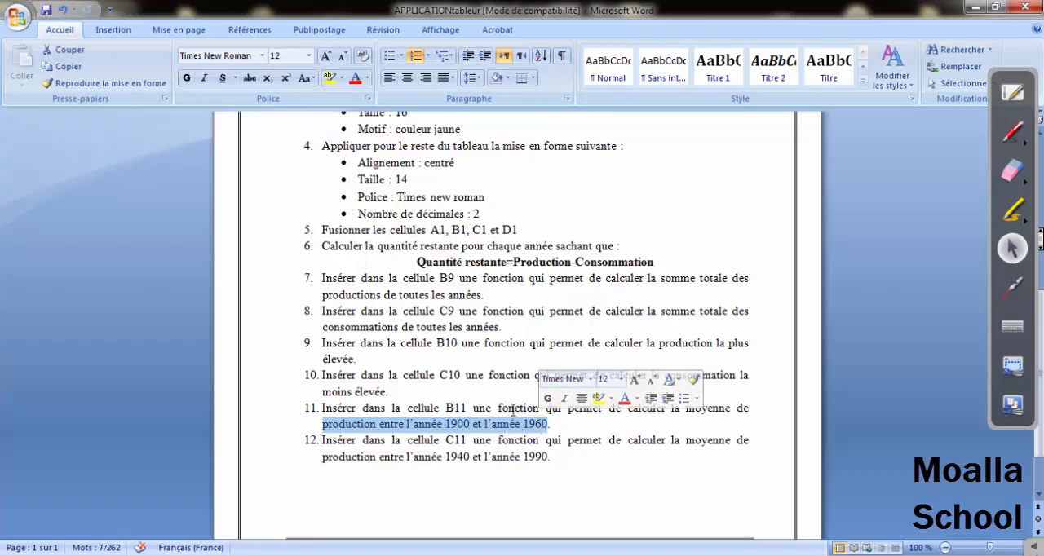
{"action": "left_click_drag", "start_coordinate": [497, 407], "coordinate": [710, 412]}
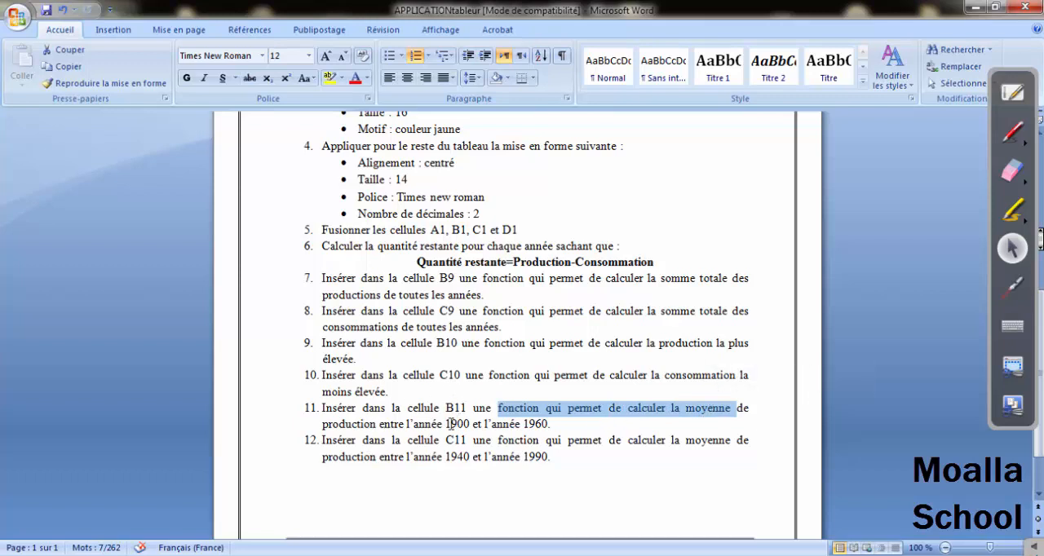
{"action": "left_click_drag", "start_coordinate": [451, 424], "coordinate": [547, 426]}
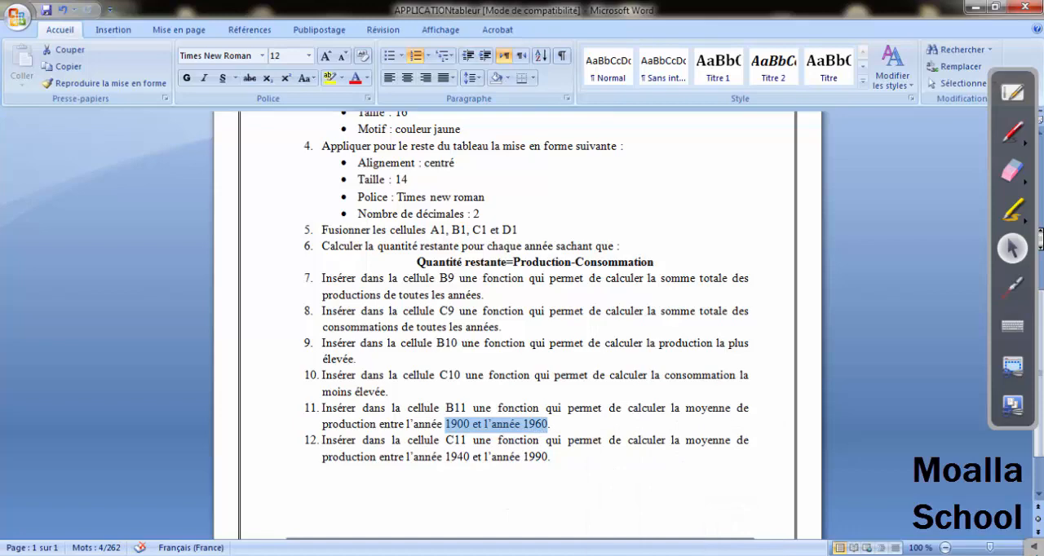
{"action": "left_click", "coordinate": [655, 555]}
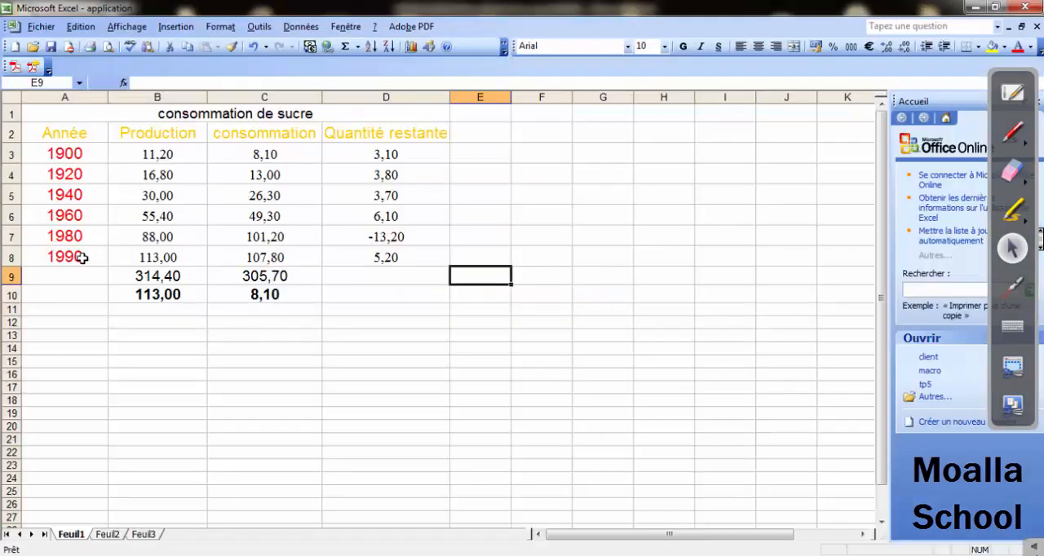
Enter the average production from 1900 to 1960 in cell B11 with the function =moyenne(B3:B6).
{"action": "left_click", "coordinate": [156, 309]}
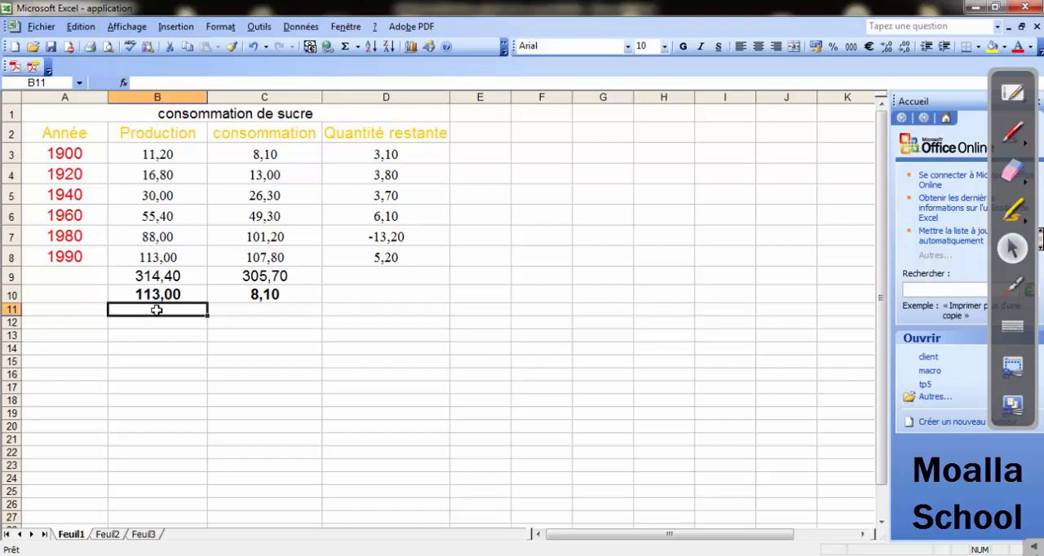
{"action": "type", "text": "=moyenne"}
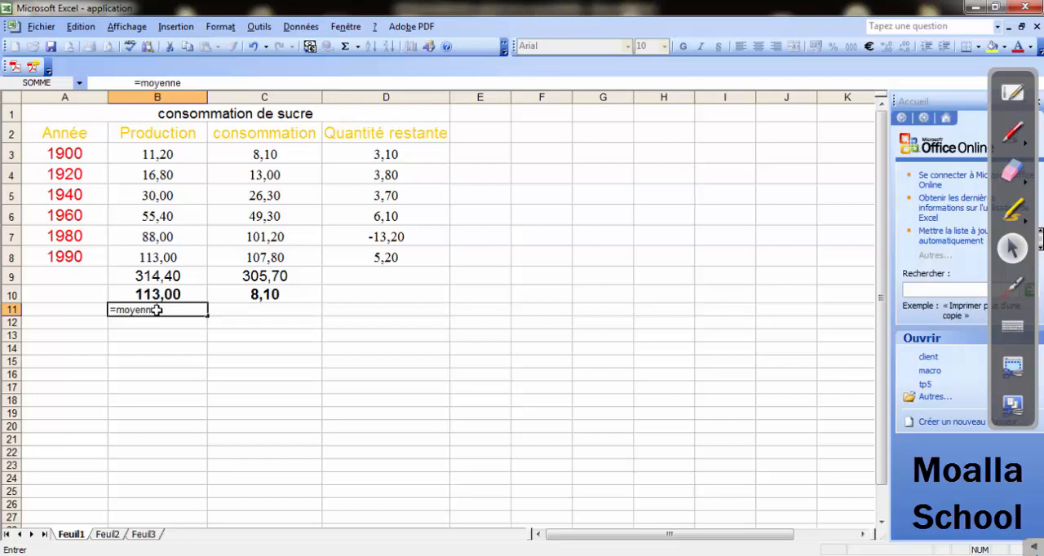
{"action": "type", "text": "("}
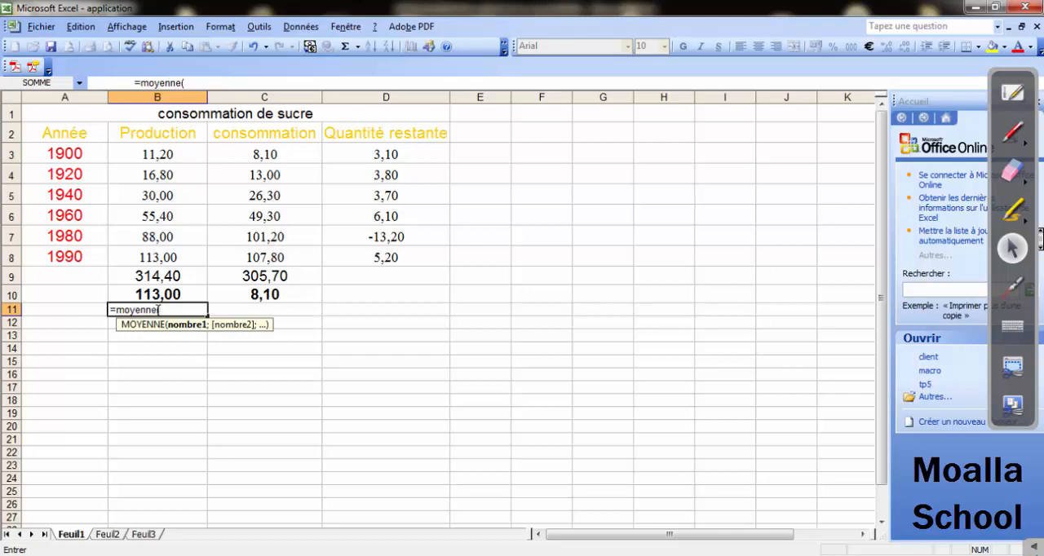
{"action": "left_click", "coordinate": [143, 154]}
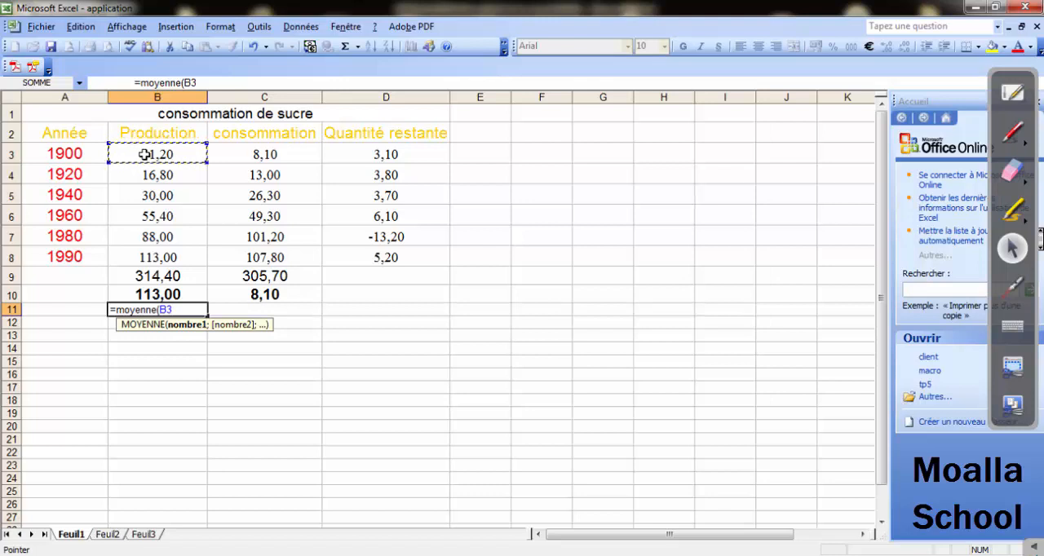
{"action": "key", "text": "F8"}
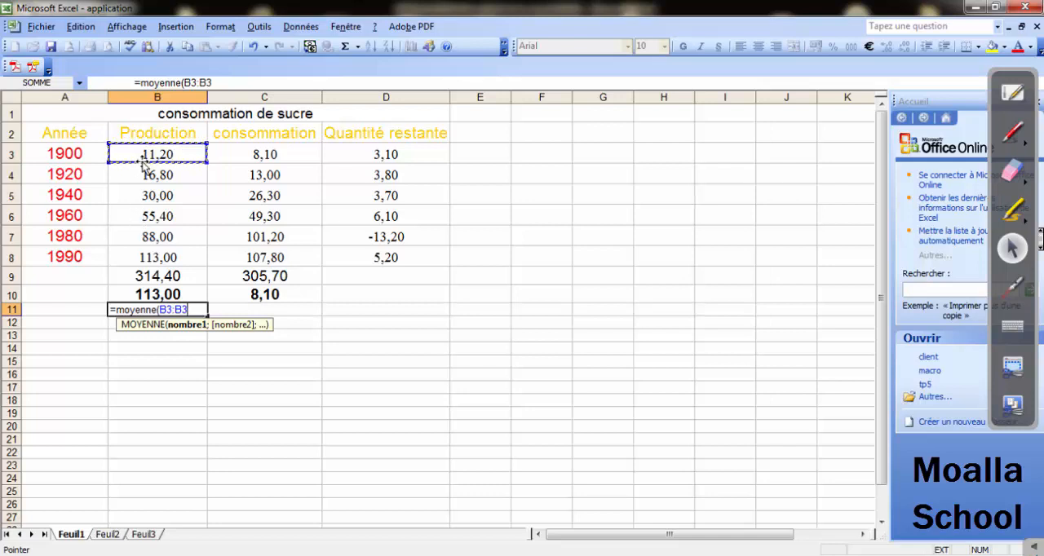
{"action": "left_click_drag", "start_coordinate": [141, 154], "coordinate": [145, 214]}
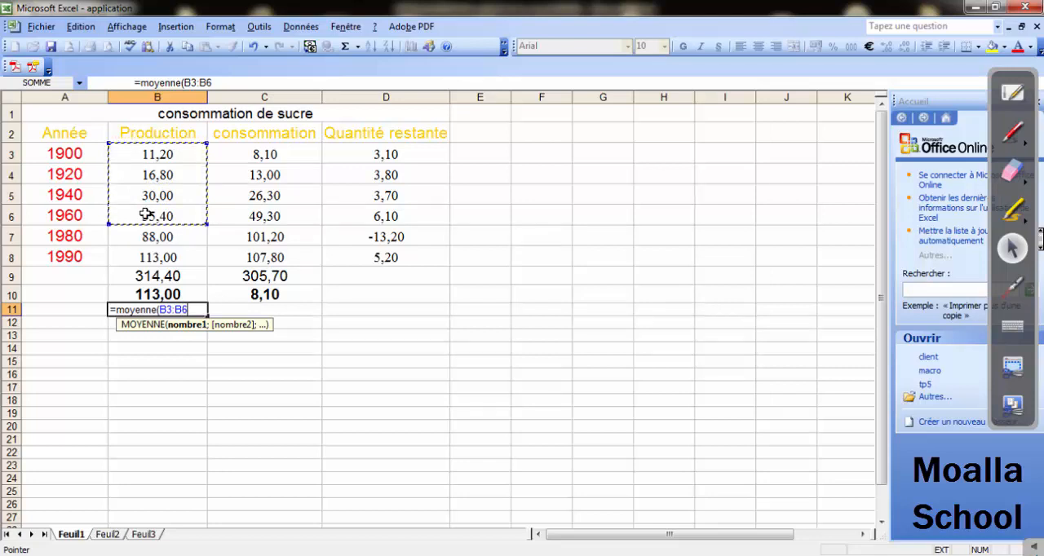
{"action": "type", "text": ")"}
{"action": "key", "text": "Return"}
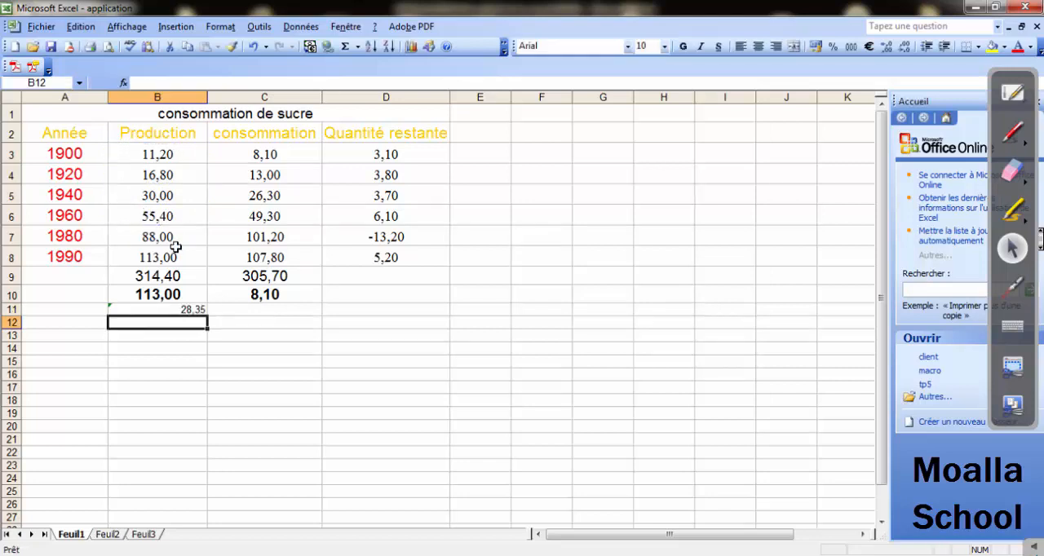
Format the 1900 to 1960 production average in cell B11 as centred, bold and size 14.
{"action": "left_click", "coordinate": [176, 308]}
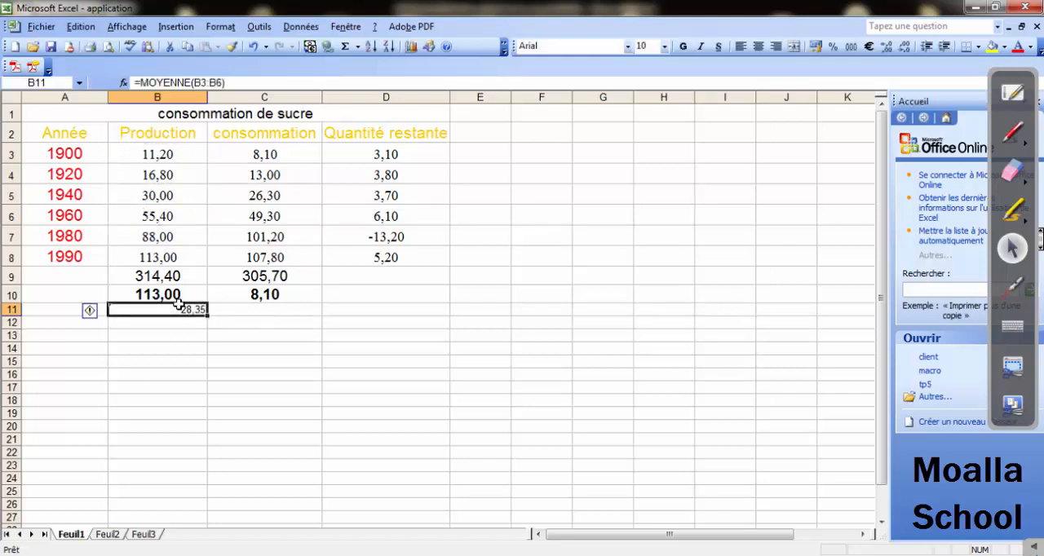
{"action": "left_click", "coordinate": [758, 46]}
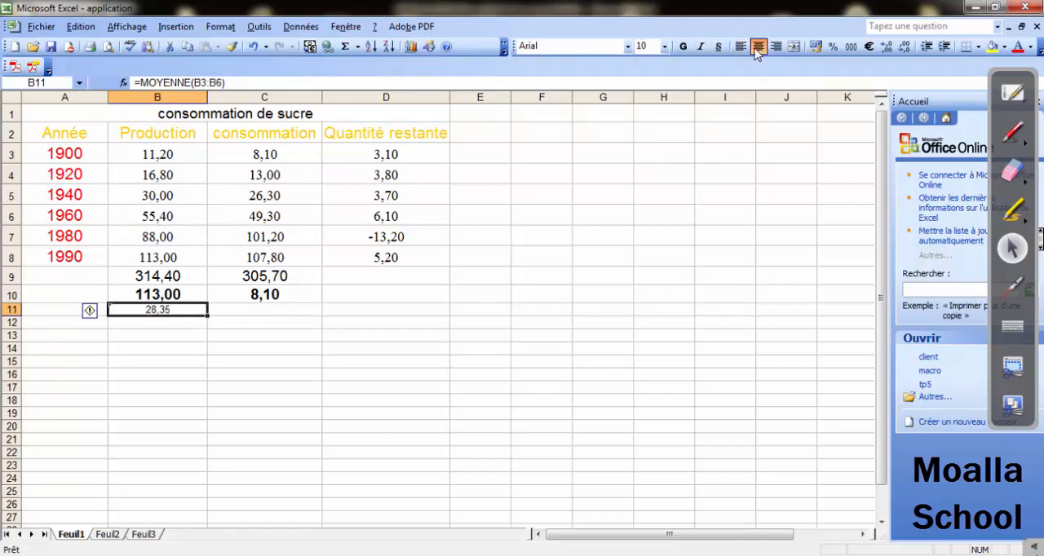
{"action": "left_click", "coordinate": [683, 47]}
{"action": "left_click", "coordinate": [664, 47]}
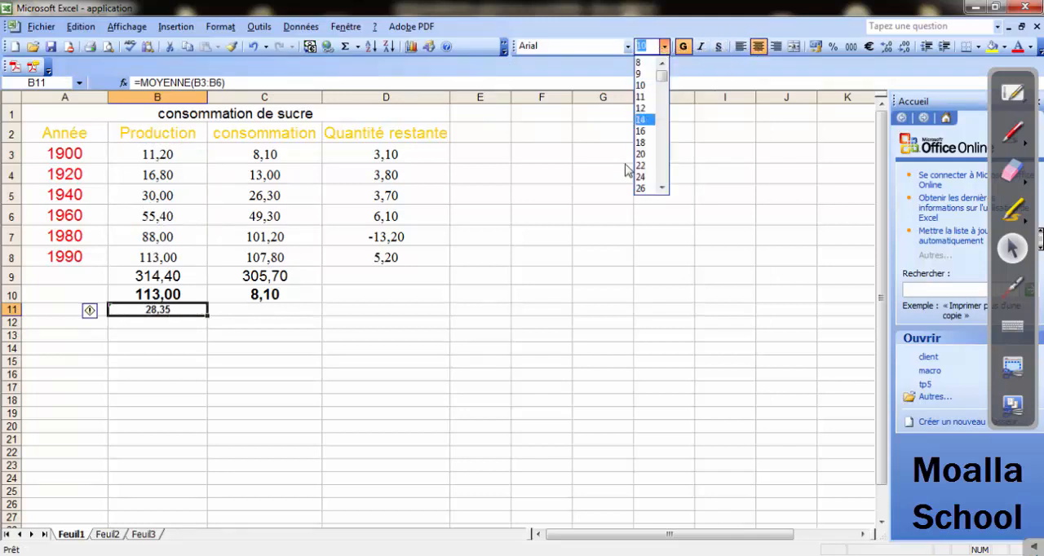
{"action": "left_click", "coordinate": [648, 120]}
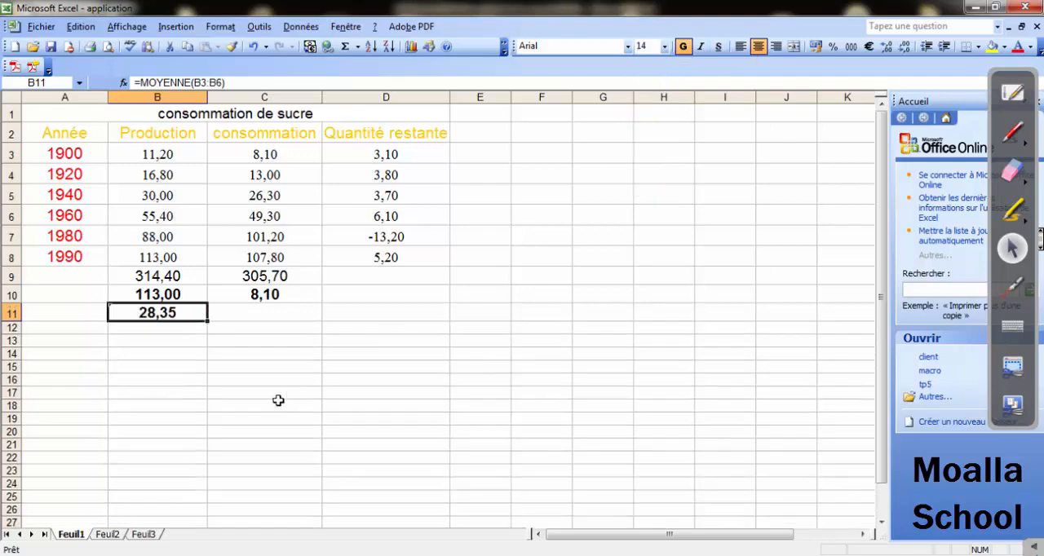
{"action": "left_click", "coordinate": [203, 378]}
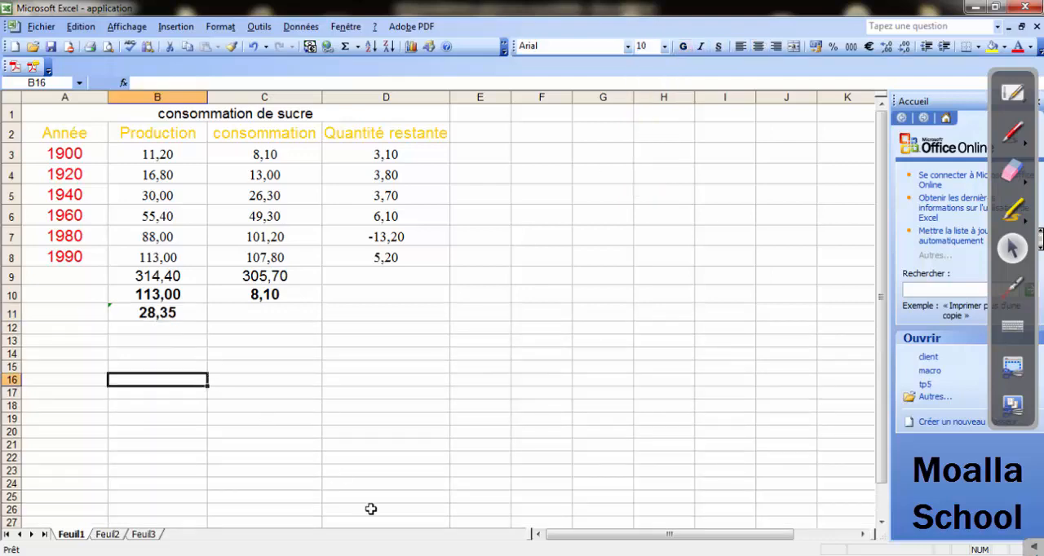
Switch to the Word exercise sheet, read question 12 about the average production between 1940 and 1990, and return to Excel.
{"action": "key", "text": "alt+Tab"}
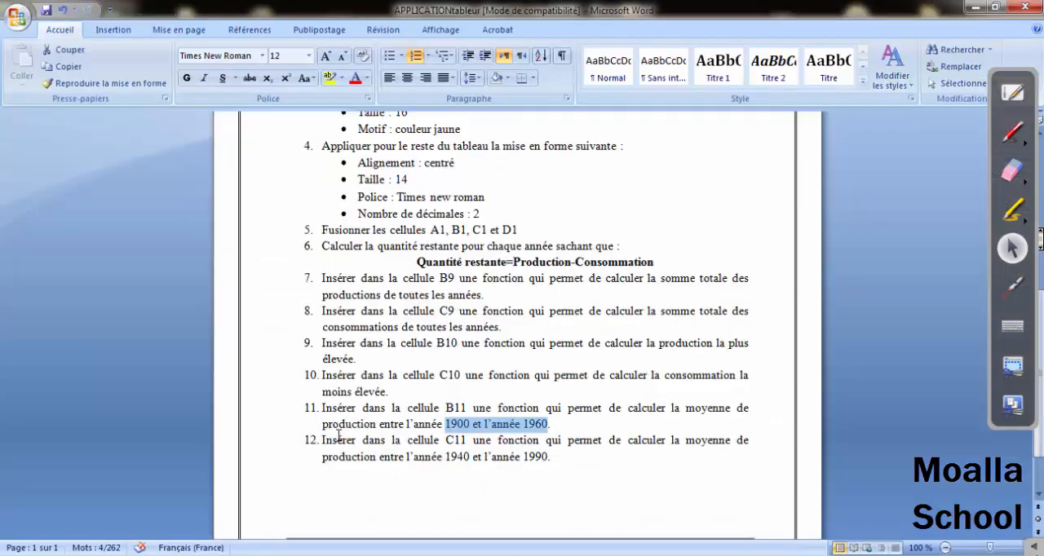
{"action": "left_click_drag", "start_coordinate": [339, 438], "coordinate": [697, 442]}
{"action": "left_click_drag", "start_coordinate": [363, 459], "coordinate": [544, 459]}
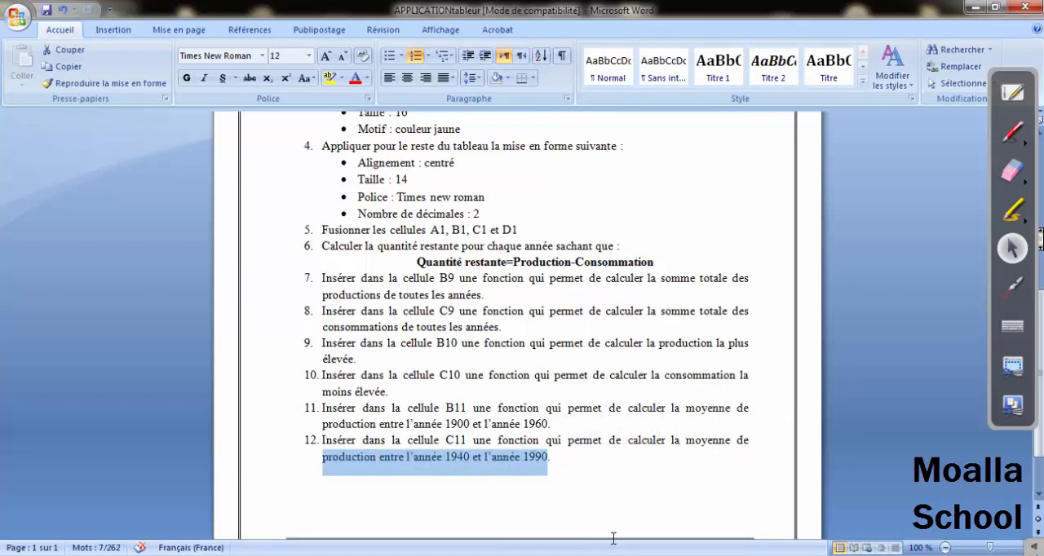
{"action": "key", "text": "alt+Tab"}
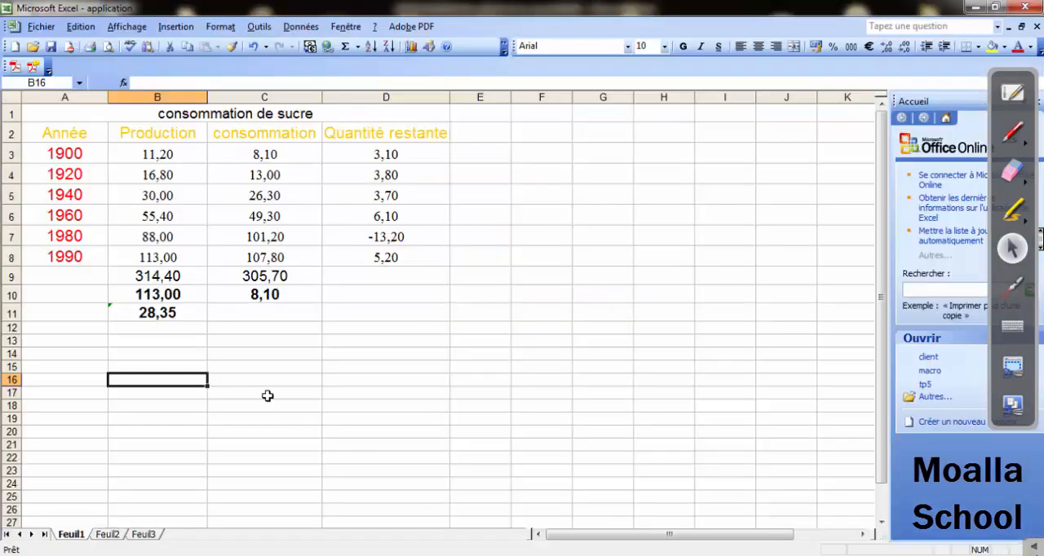
Enter the average production from 1940 to 1990 in cell C11 with =moyenne(B5:B8), rechecking question 12 in Word for the column to average.
{"action": "left_click", "coordinate": [251, 309]}
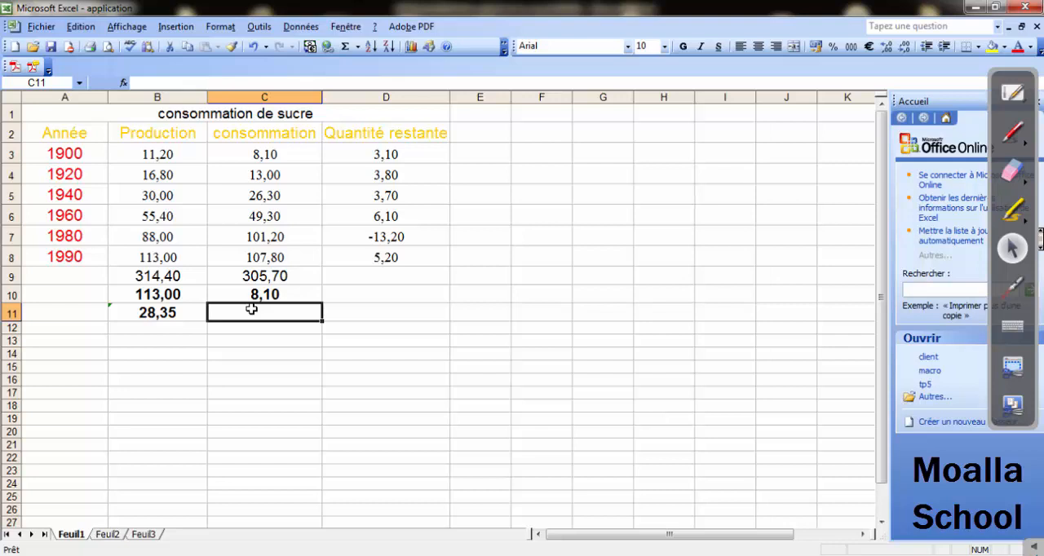
{"action": "type", "text": "=moy"}
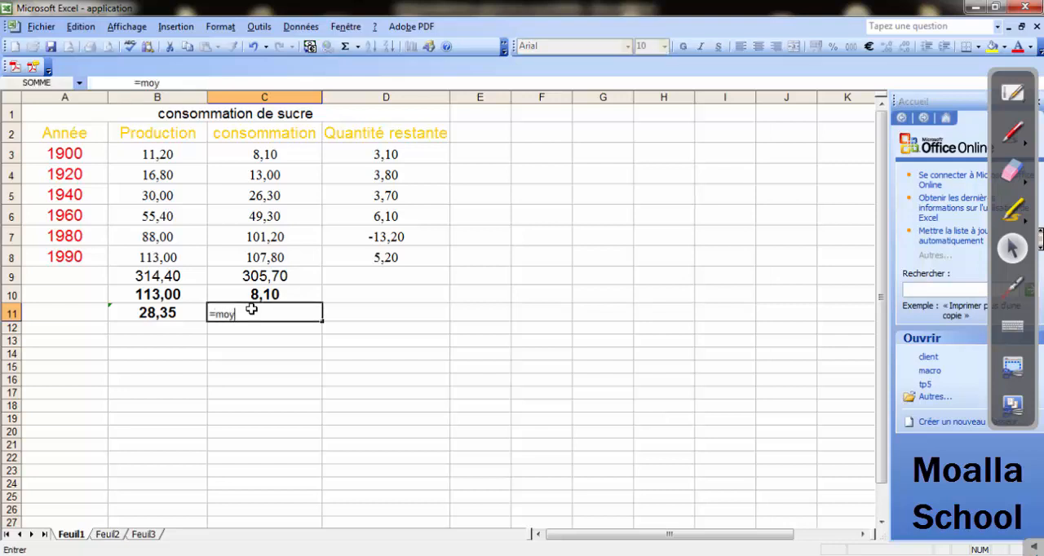
{"action": "type", "text": "enne("}
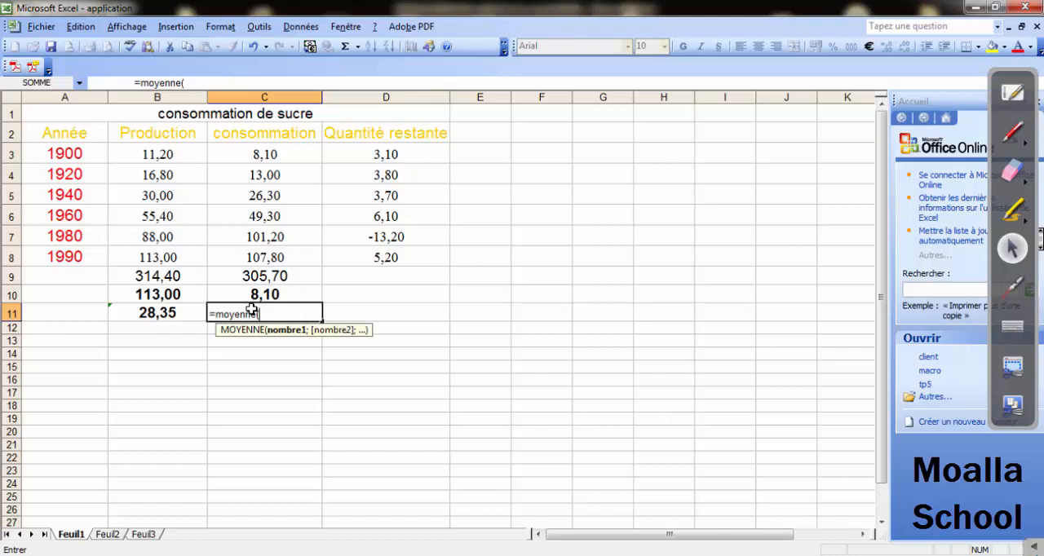
{"action": "left_click", "coordinate": [250, 197]}
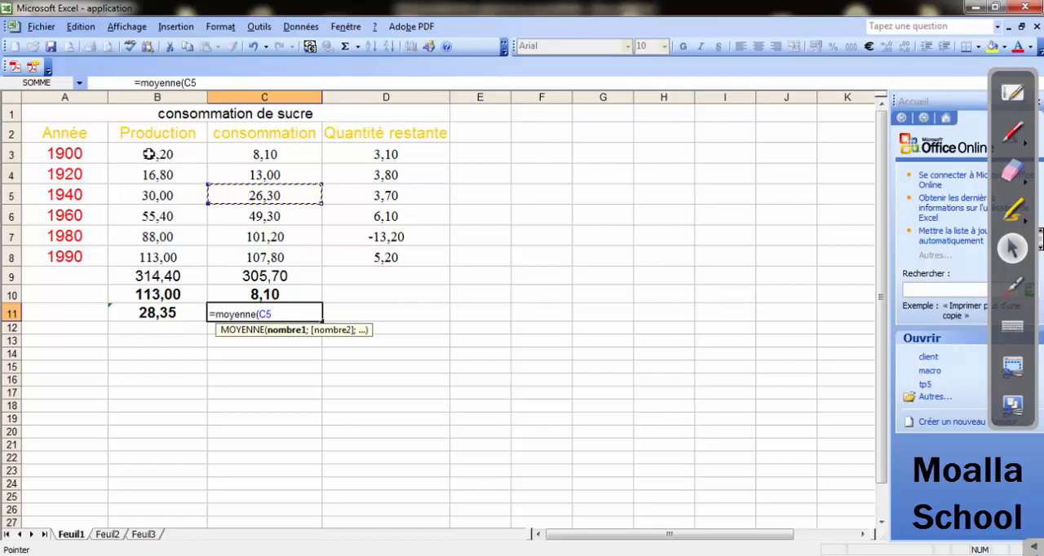
{"action": "left_click", "coordinate": [140, 197]}
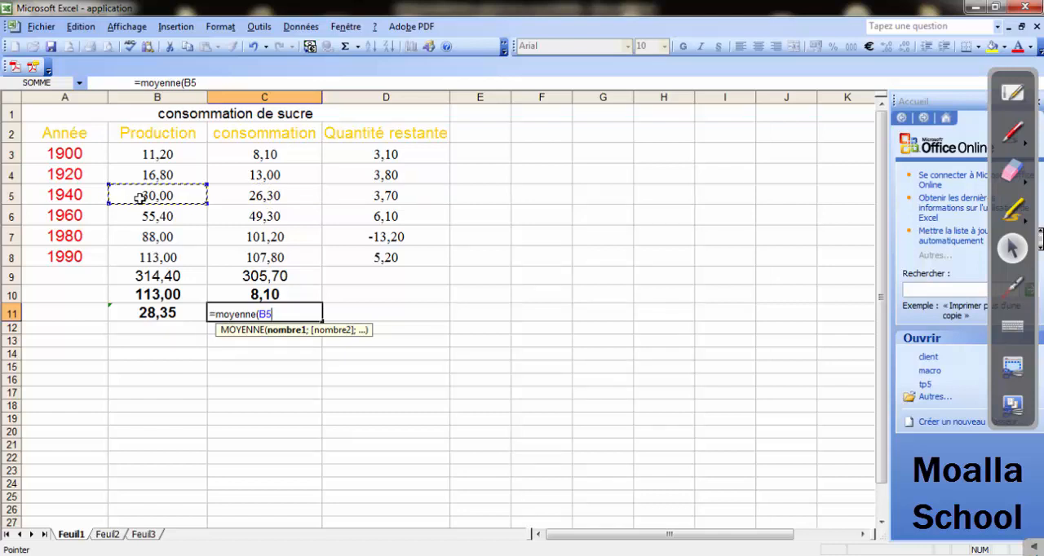
{"action": "key", "text": "alt+Tab"}
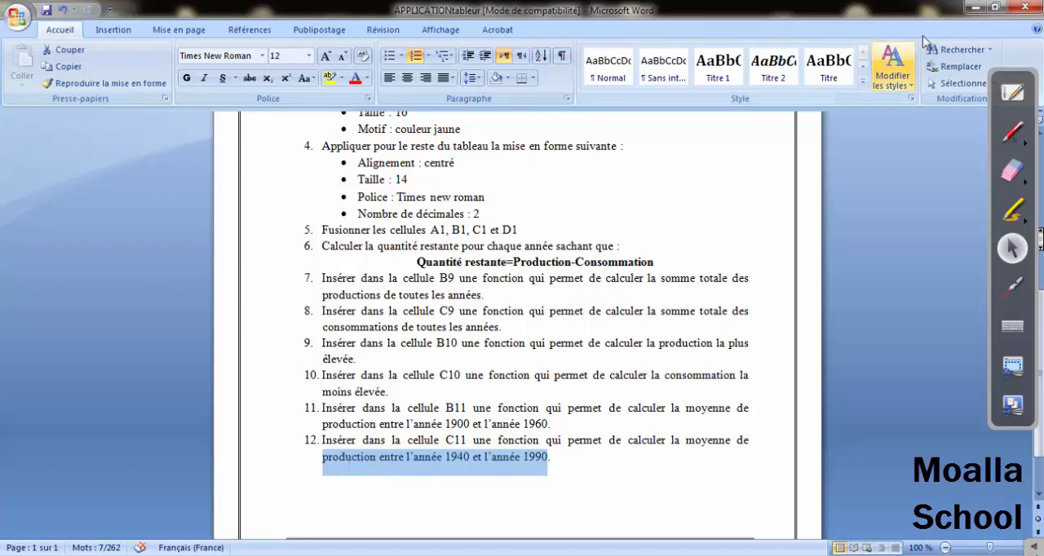
{"action": "left_click", "coordinate": [969, 9]}
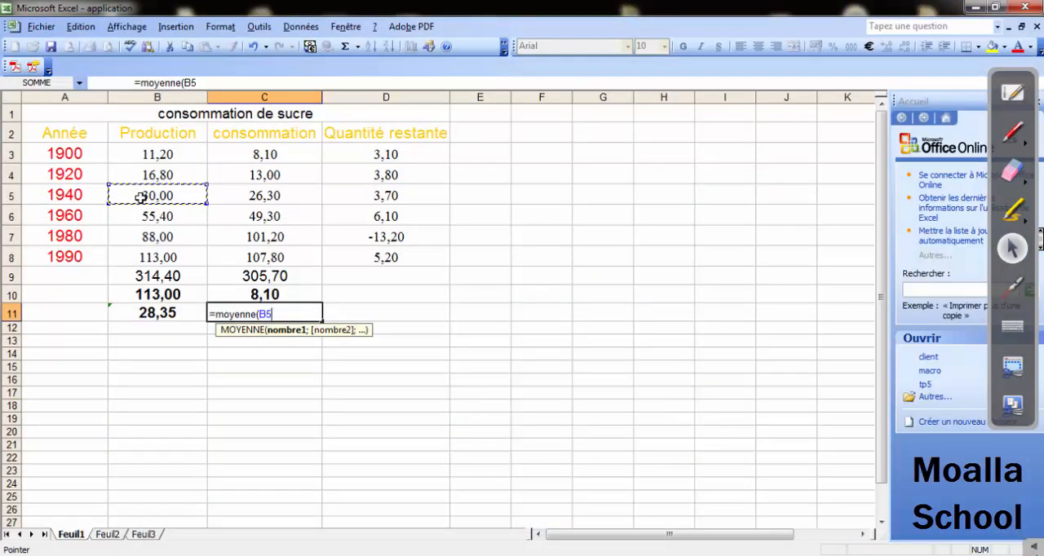
{"action": "key", "text": "F8"}
{"action": "left_click", "coordinate": [150, 263]}
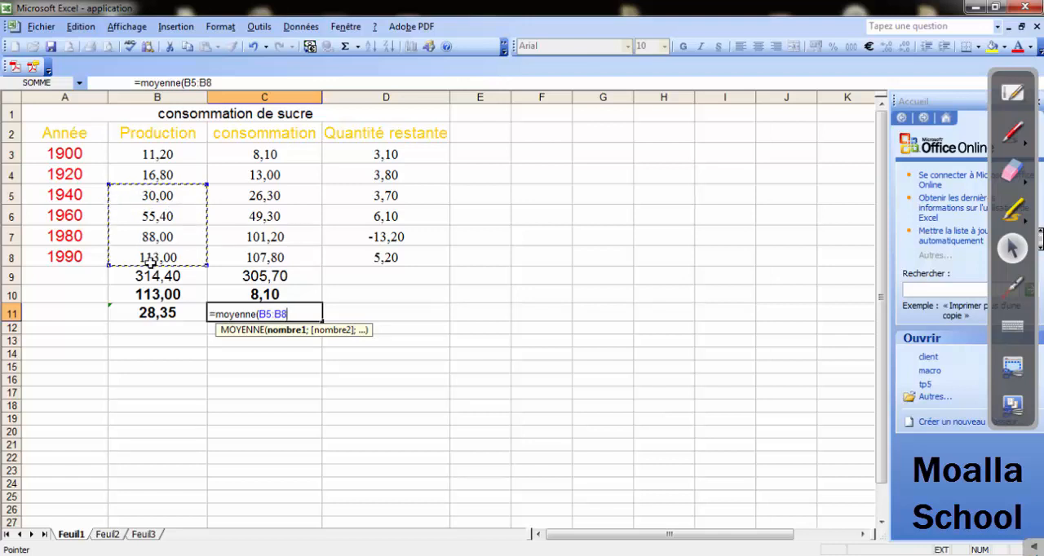
{"action": "type", "text": ")"}
{"action": "key", "text": "Return"}
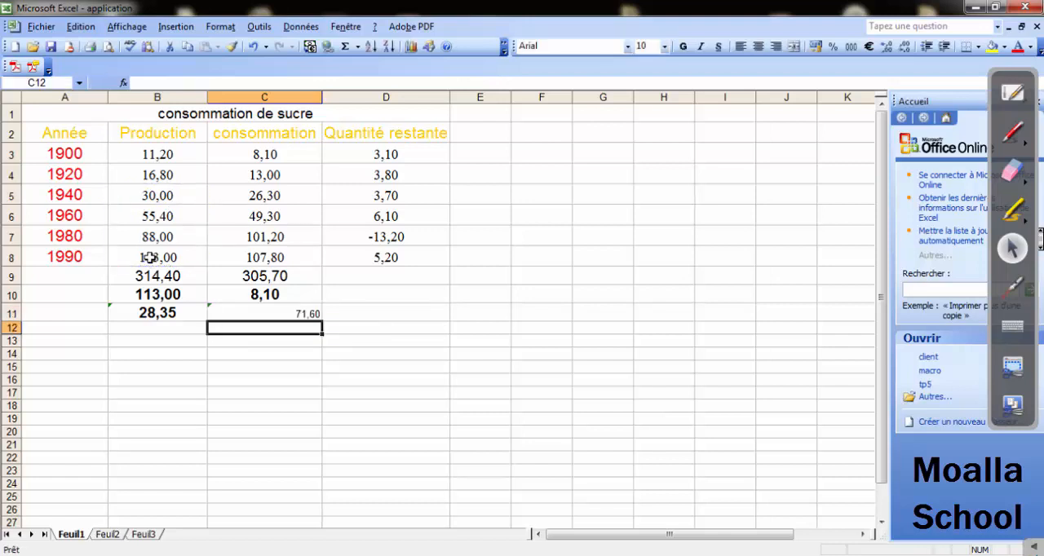
Format the 1940 to 1990 production average in cell C11 as bold, size 14 and centred.
{"action": "left_click", "coordinate": [281, 314]}
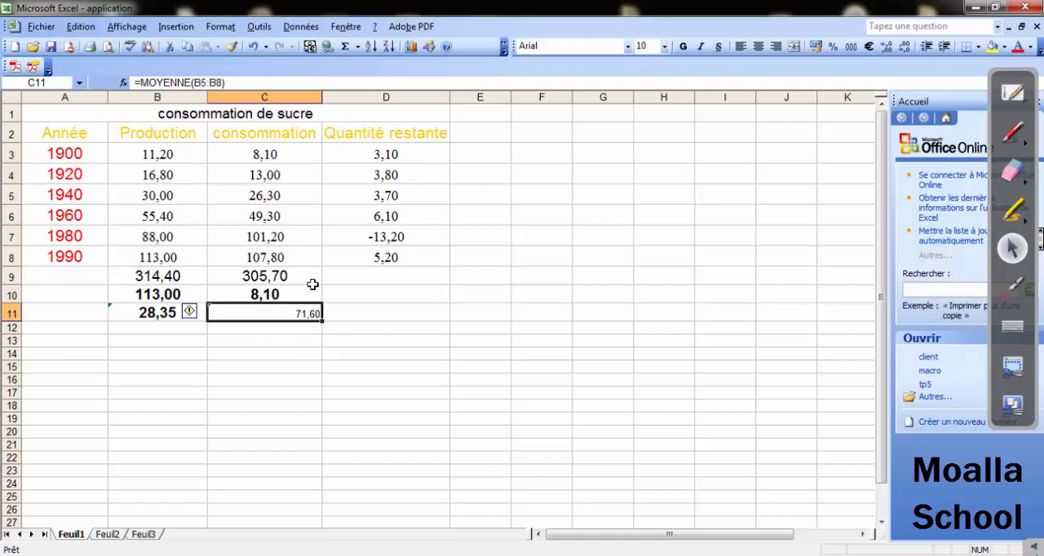
{"action": "left_click", "coordinate": [665, 46]}
{"action": "left_click", "coordinate": [641, 119]}
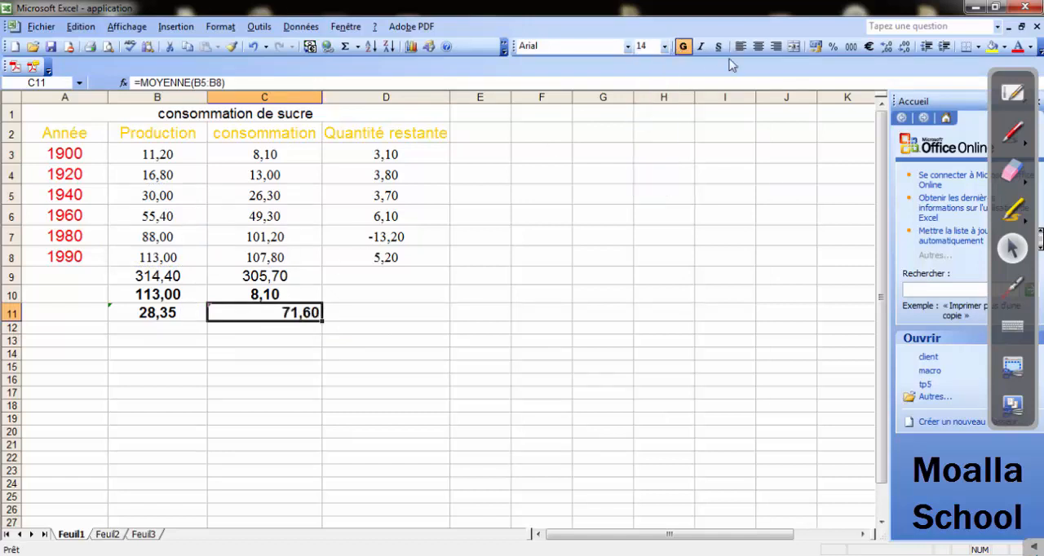
{"action": "left_click", "coordinate": [758, 47]}
{"action": "left_click", "coordinate": [280, 363]}
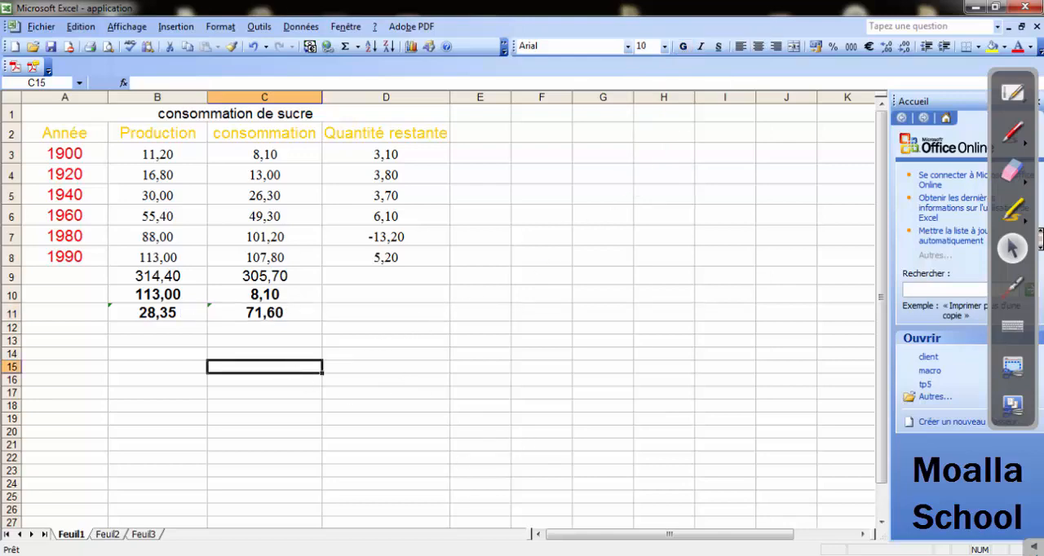
Switch to the Word exercise sheet and review the table of question 1 and the saving instructions of question 2.
{"action": "left_click", "coordinate": [542, 554]}
{"action": "scroll", "coordinate": [417, 293], "scroll_direction": "up", "scroll_amount": 4}
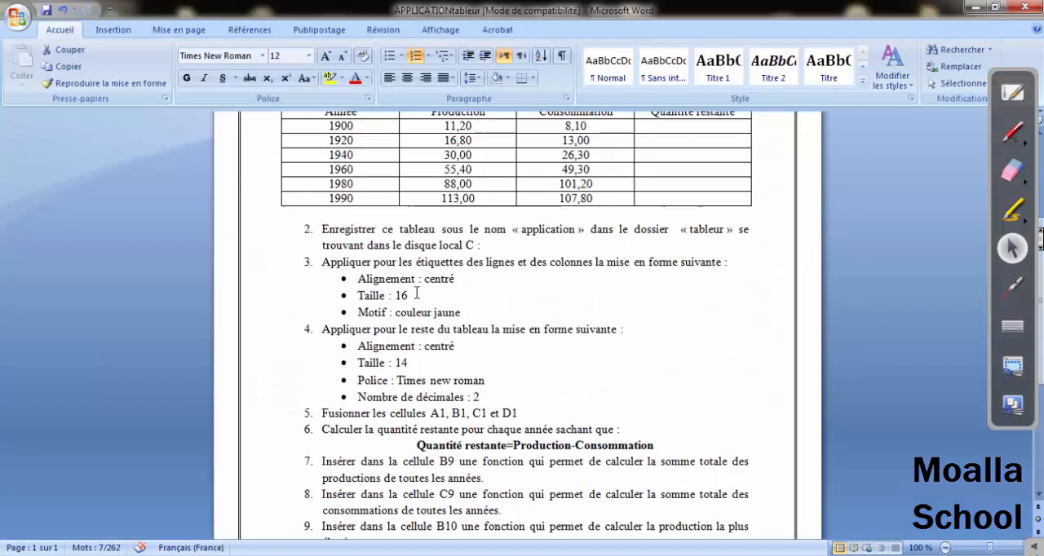
{"action": "scroll", "coordinate": [417, 294], "scroll_direction": "up", "scroll_amount": 4}
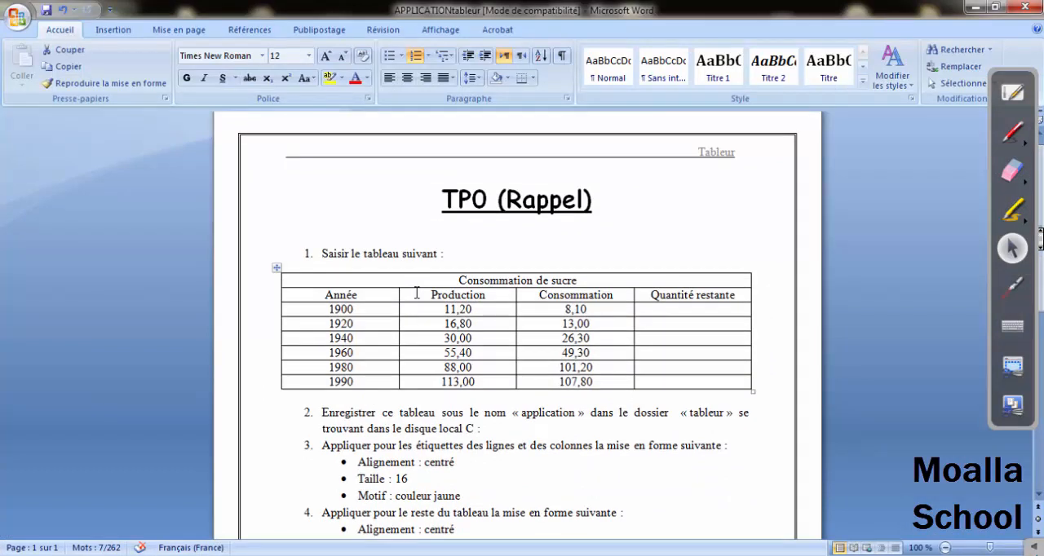
{"action": "scroll", "coordinate": [416, 293], "scroll_direction": "down", "scroll_amount": 1}
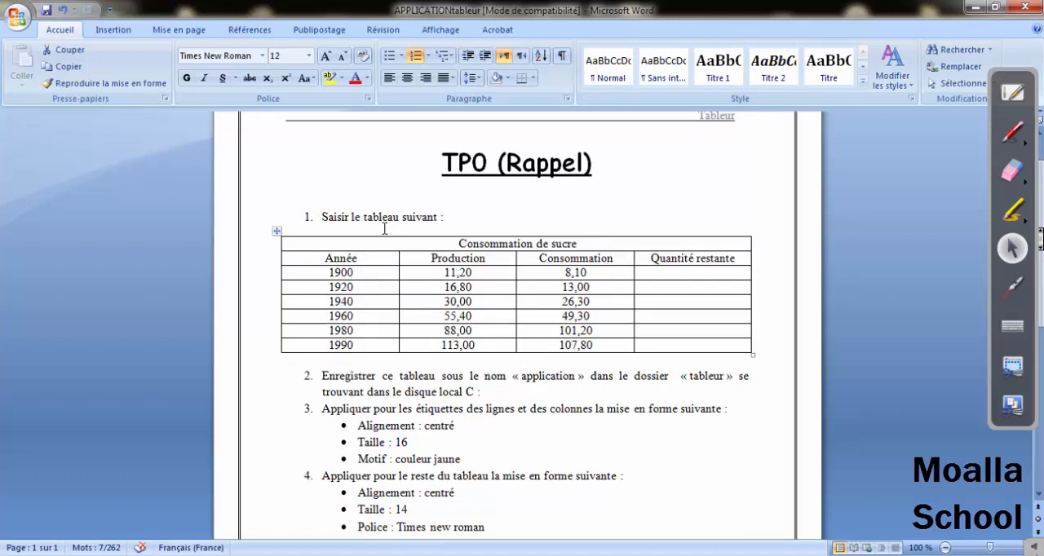
{"action": "scroll", "coordinate": [386, 229], "scroll_direction": "down", "scroll_amount": 3}
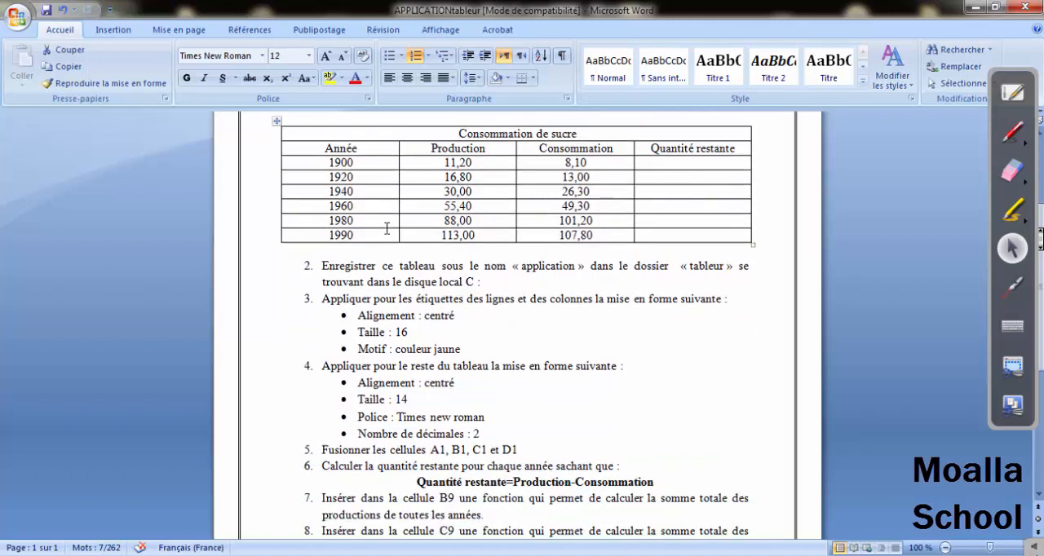
{"action": "left_click", "coordinate": [522, 287]}
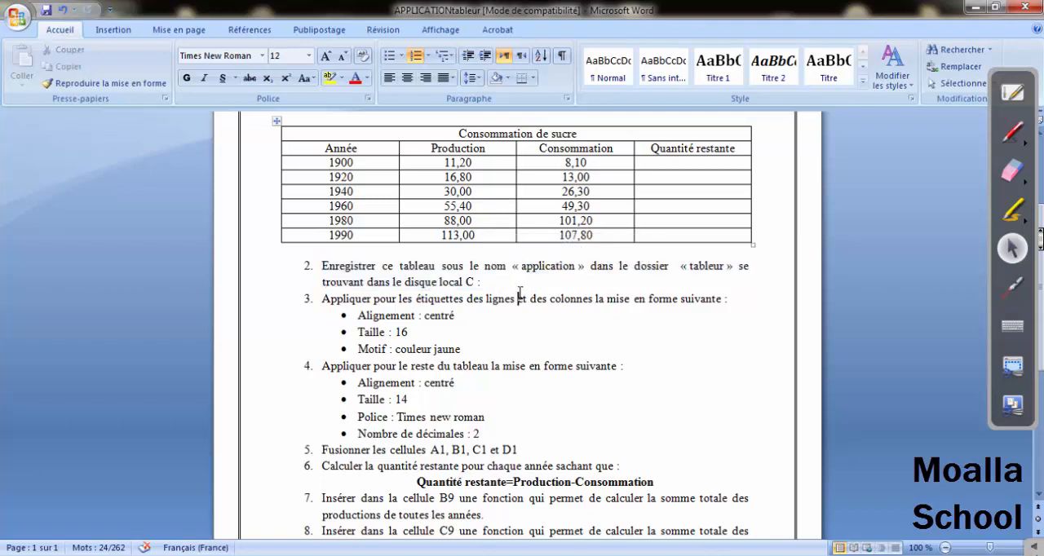